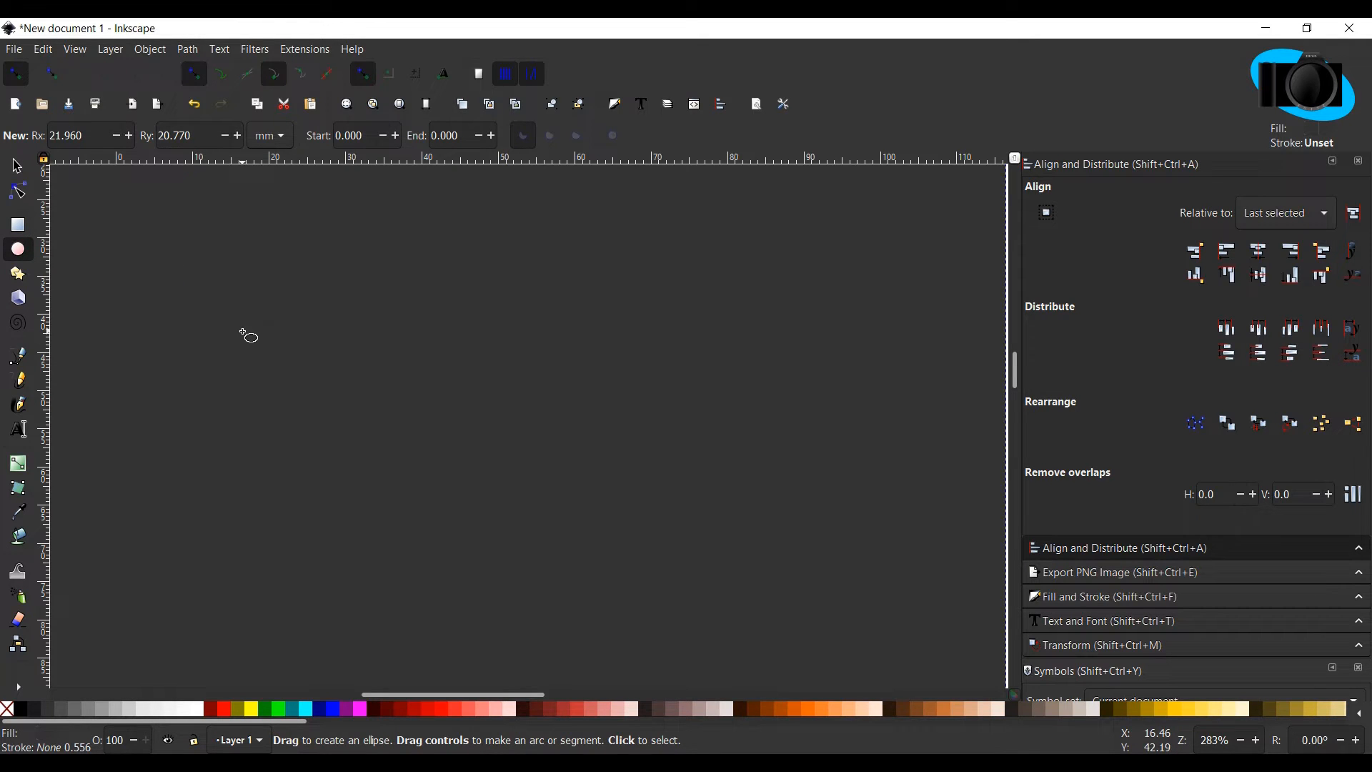
# Draw a circle about 18.5 mm in diameter on the empty canvas and fill it with white.
pyautogui.moveTo(264, 319); pyautogui.dragTo(400, 447)
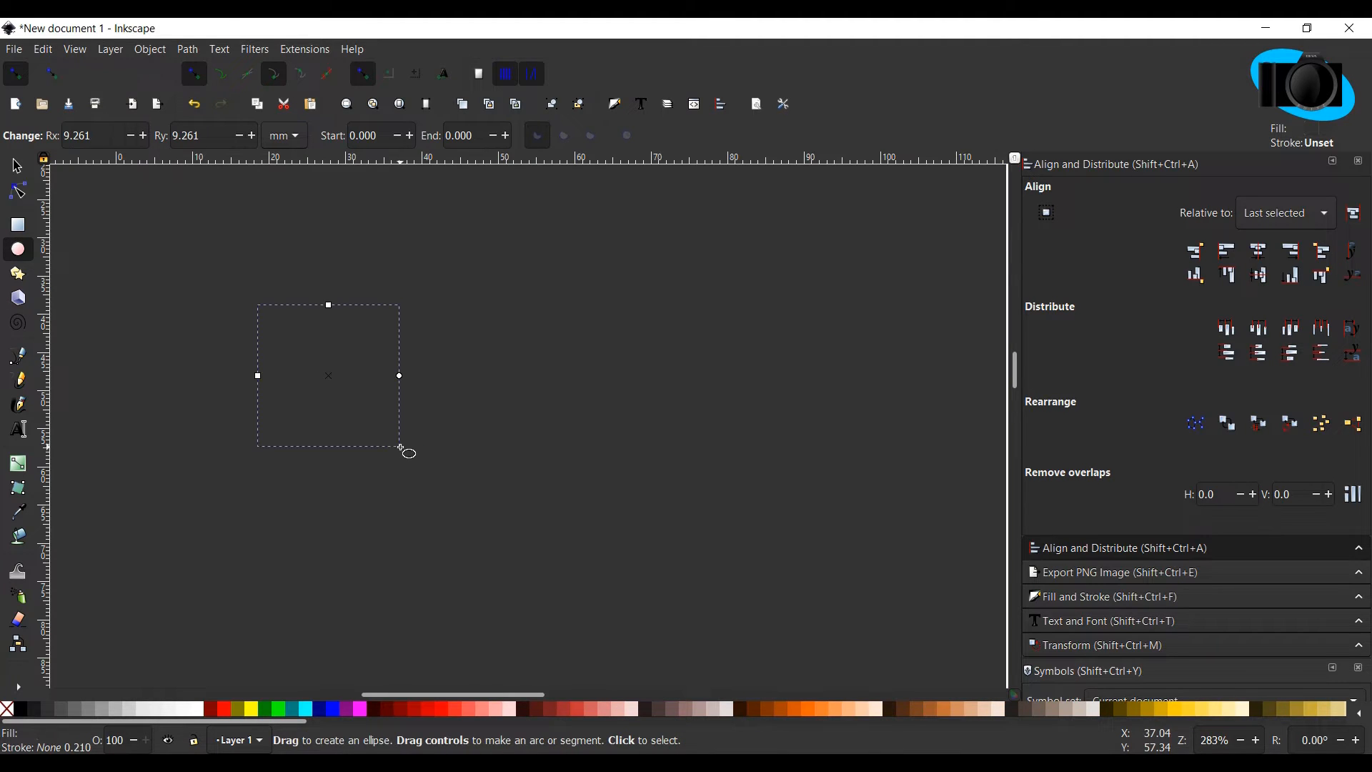
pyautogui.click(196, 708)
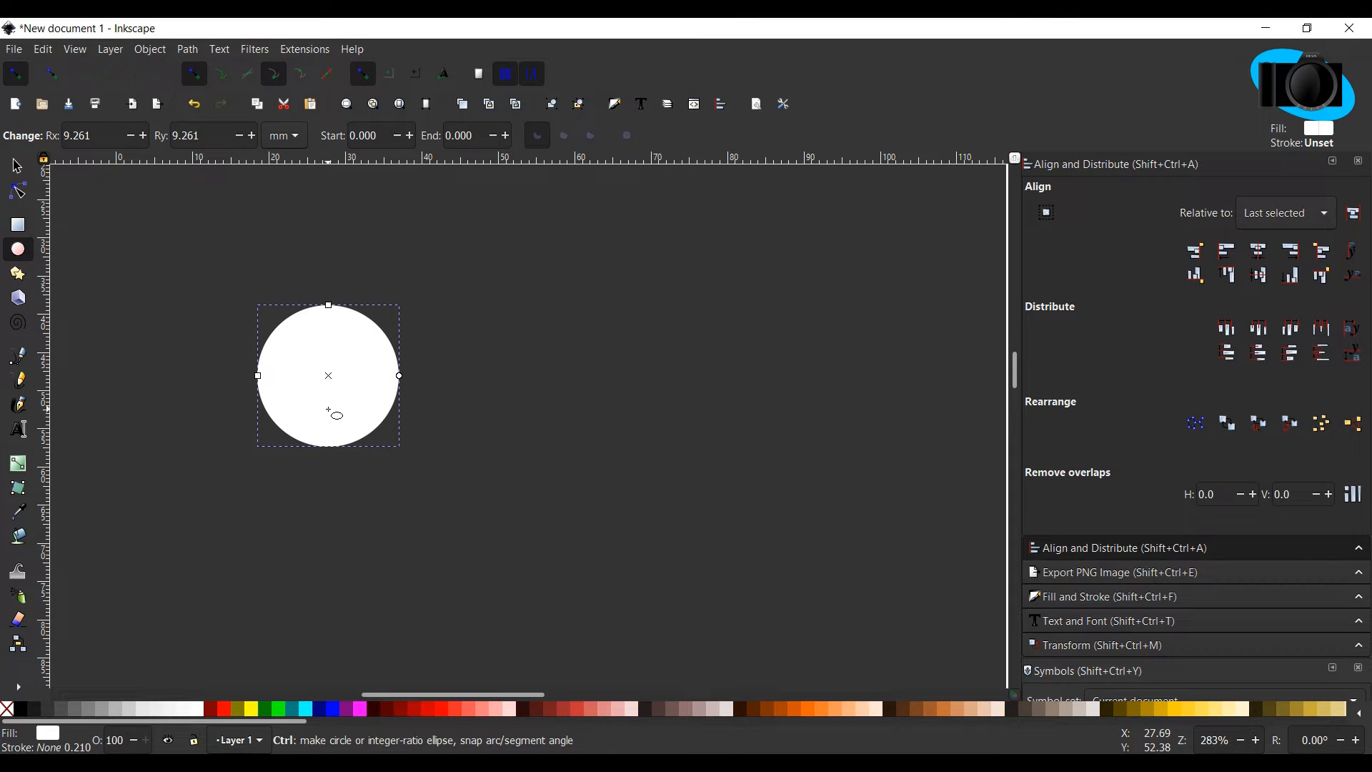
pyautogui.press('s')
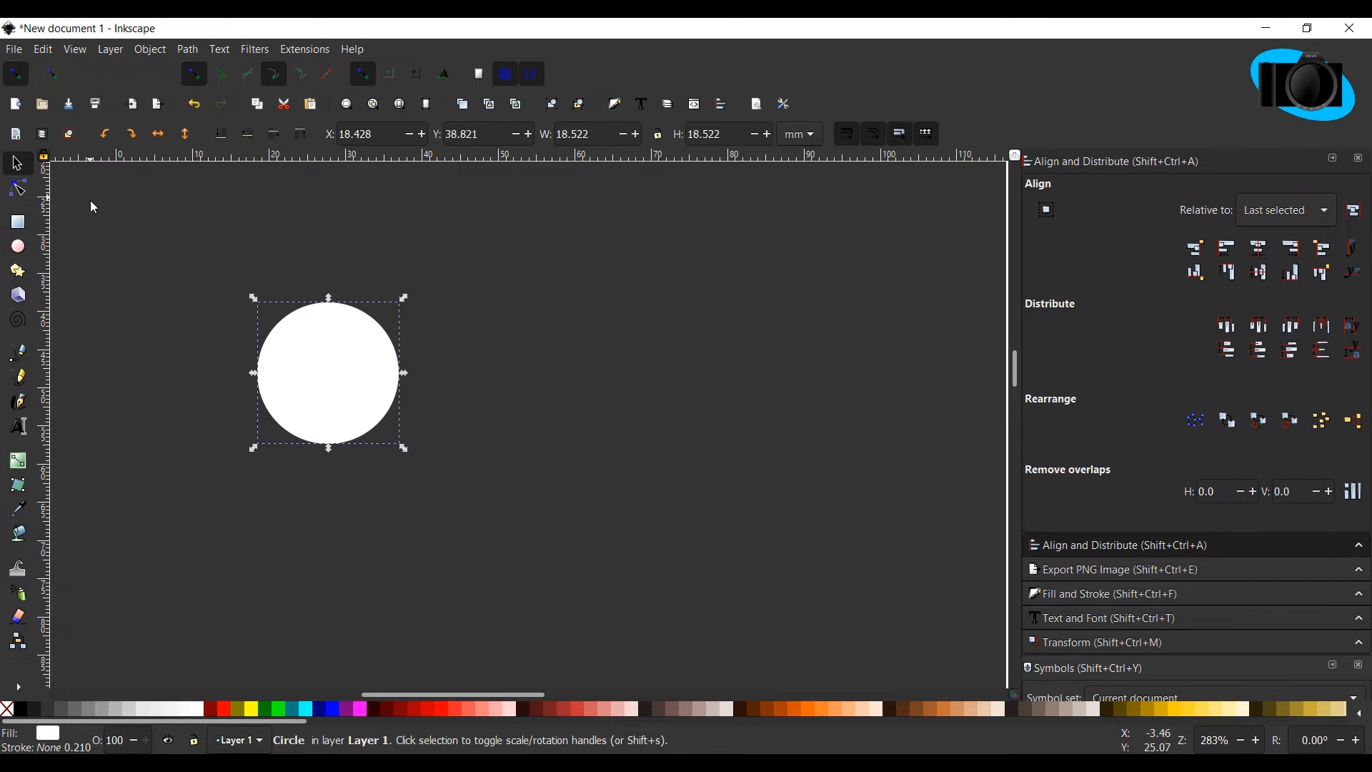
# Duplicate the white circle and move the copy horizontally about 13 mm to the right so it partly overlaps the original.
pyautogui.rightClick(318, 359)
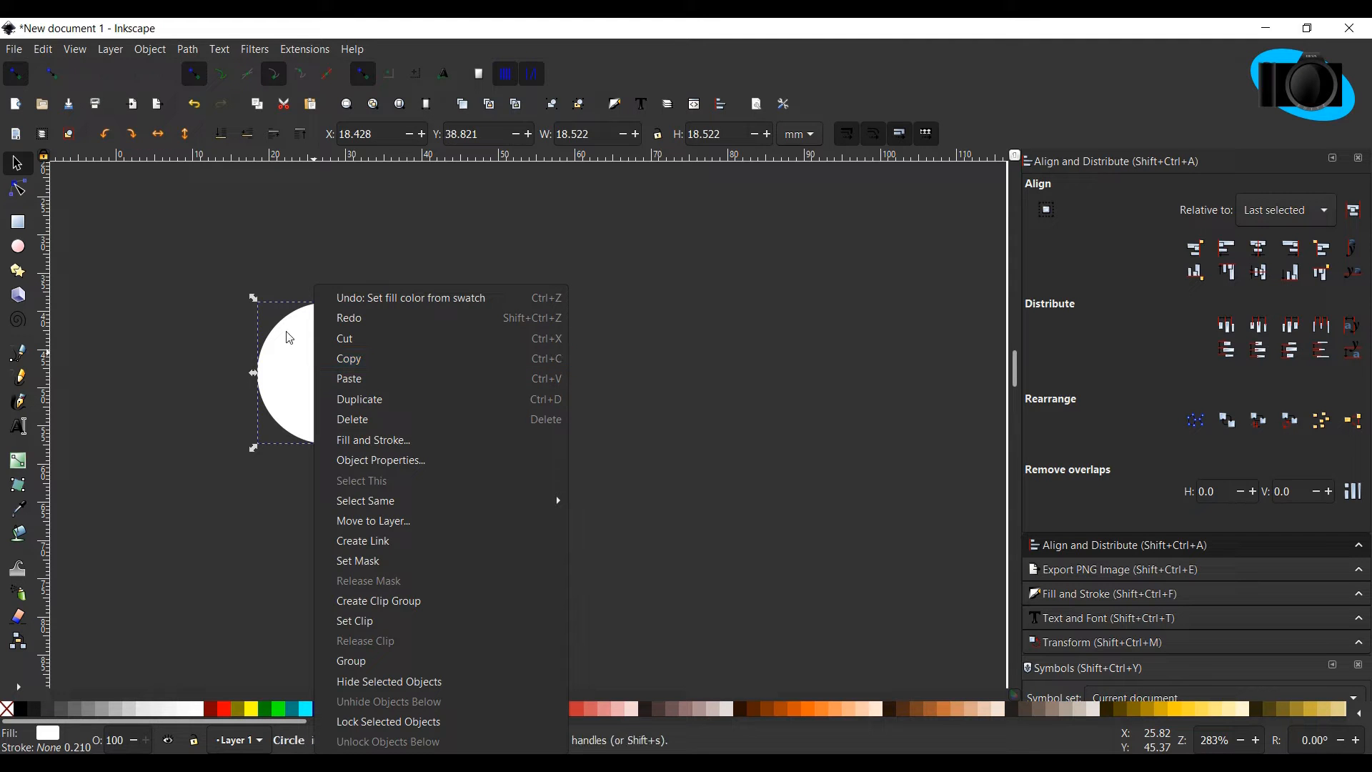
pyautogui.click(343, 399)
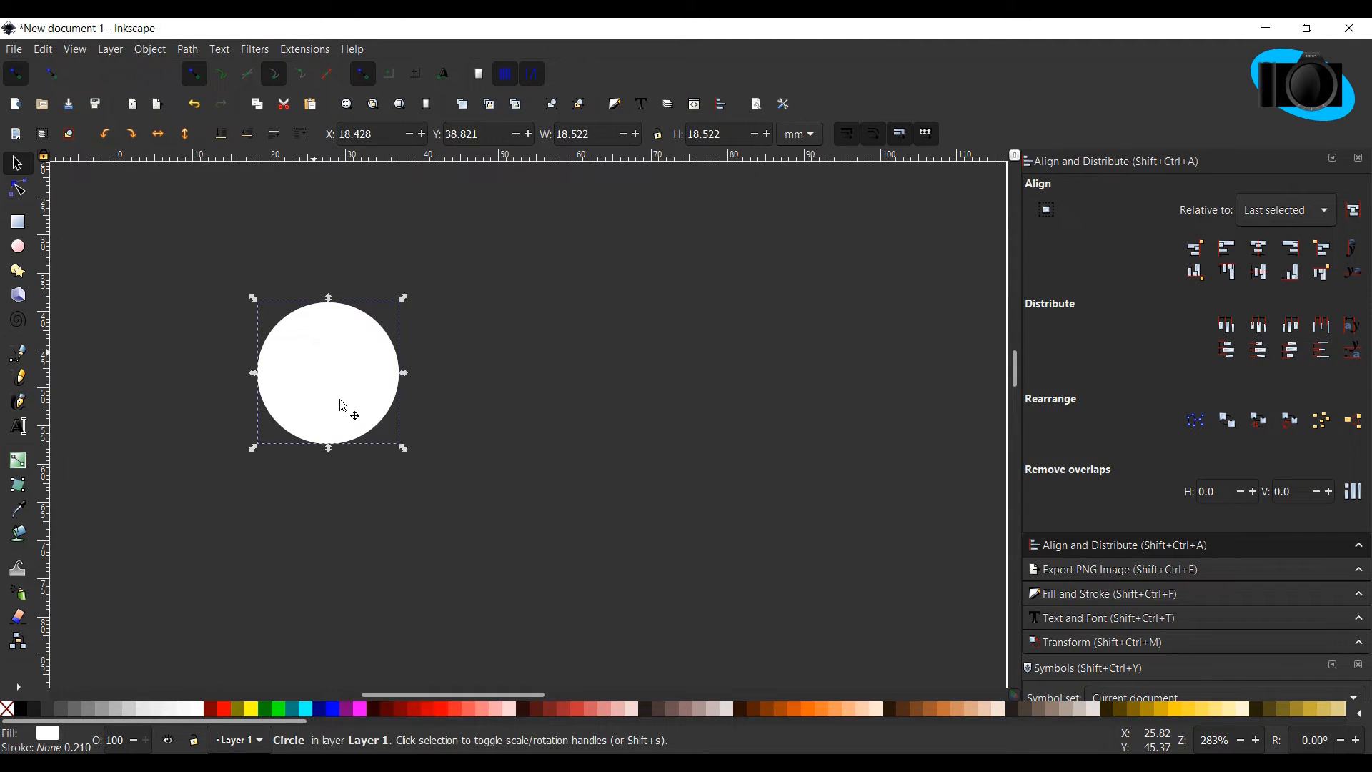
pyautogui.press('ctrl')
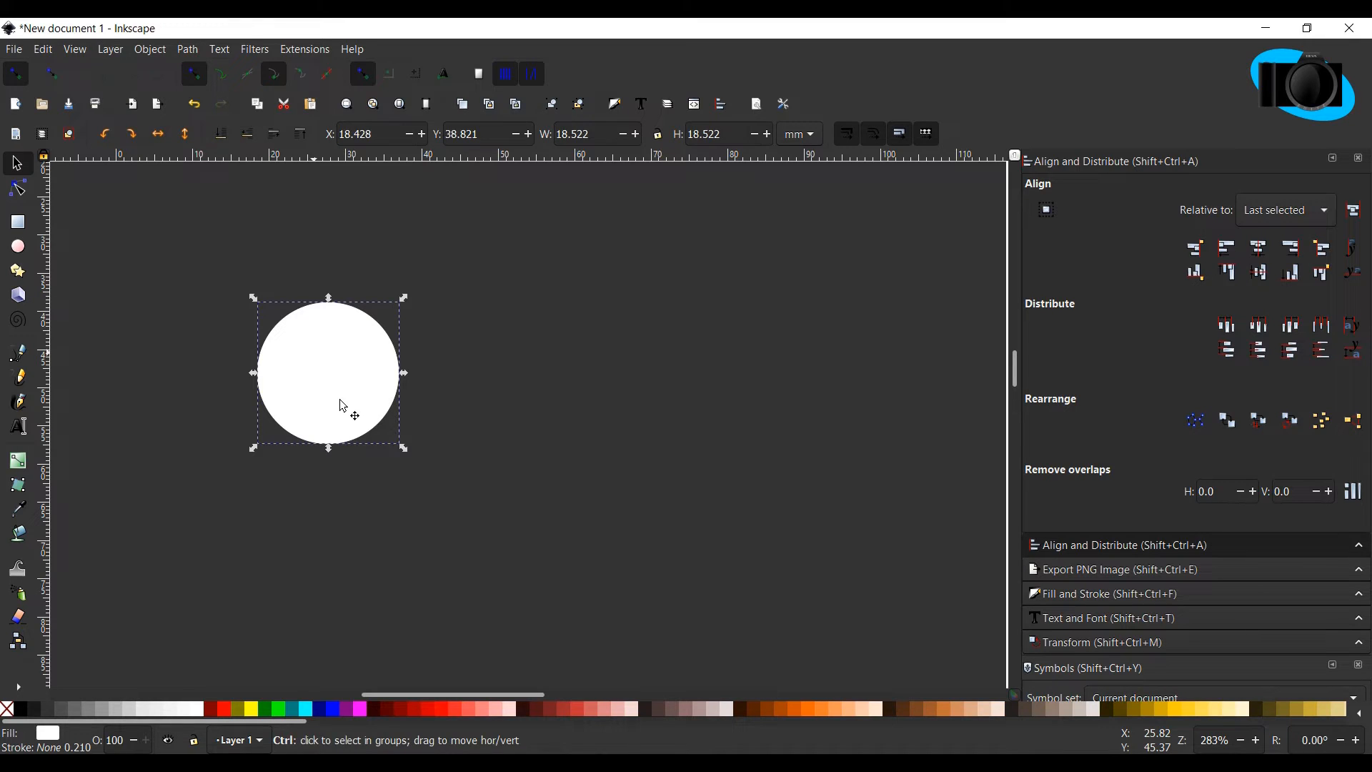
pyautogui.hotkey('ctrl', 'z')
pyautogui.hotkey('ctrl', 'd')
pyautogui.keyDown('ctrl'); pyautogui.click(343, 405); pyautogui.keyUp('ctrl')
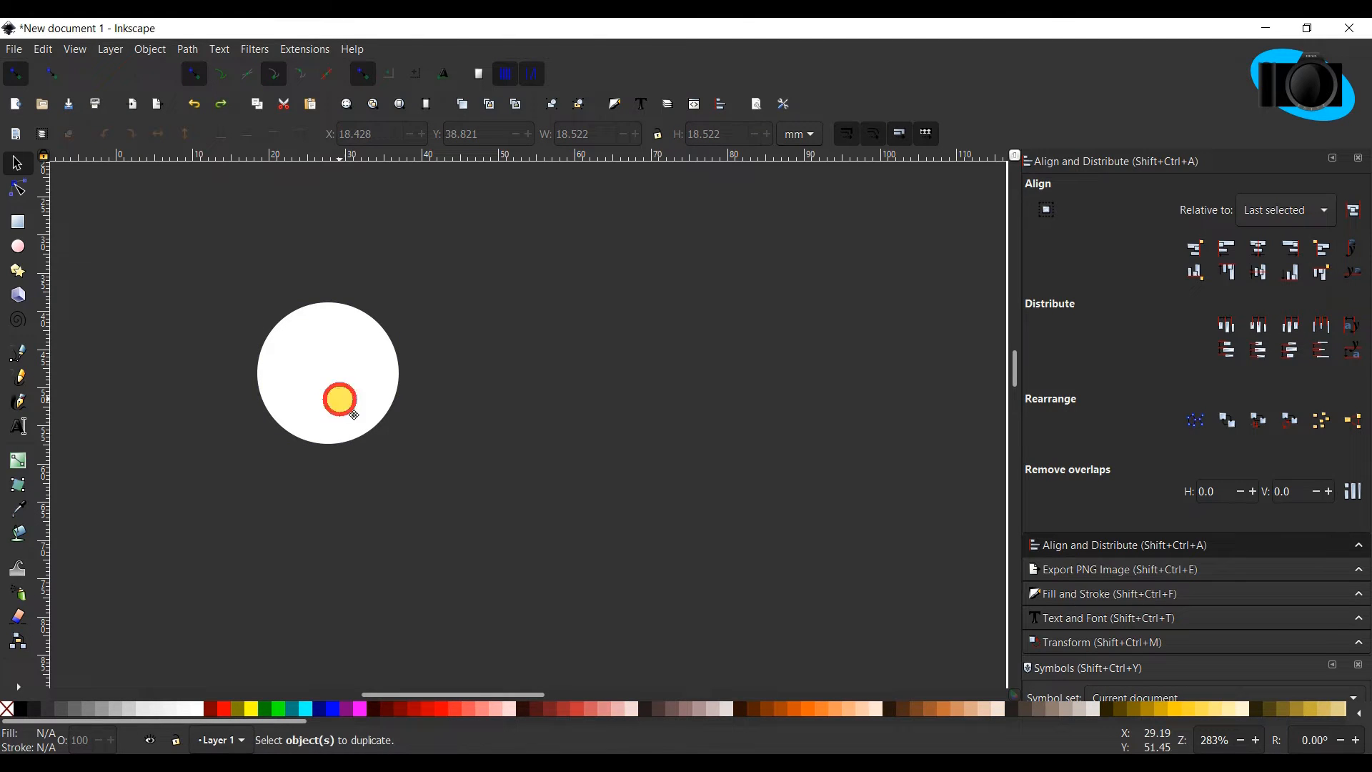
pyautogui.hotkey('ctrl', 'd')
pyautogui.moveTo(351, 395); pyautogui.dragTo(351, 395)
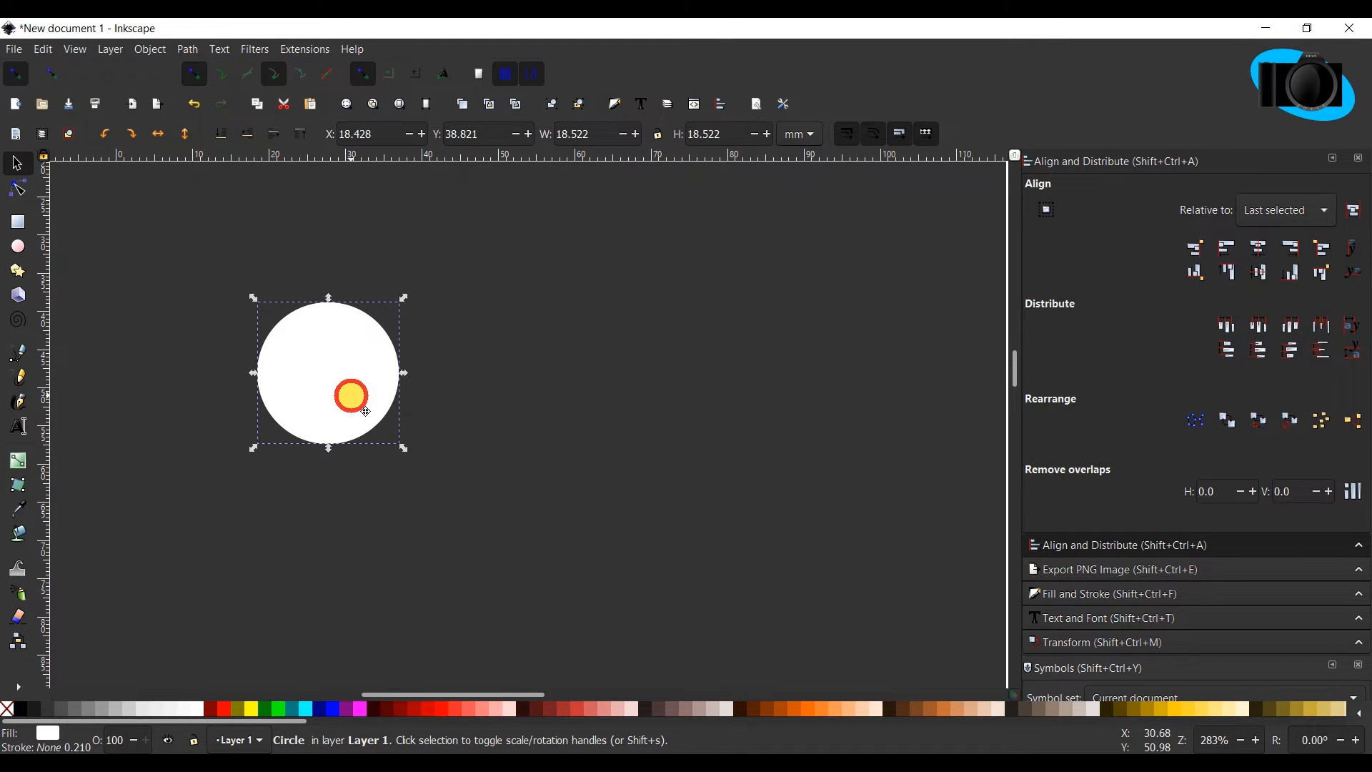
pyautogui.moveTo(366, 412); pyautogui.dragTo(468, 422)
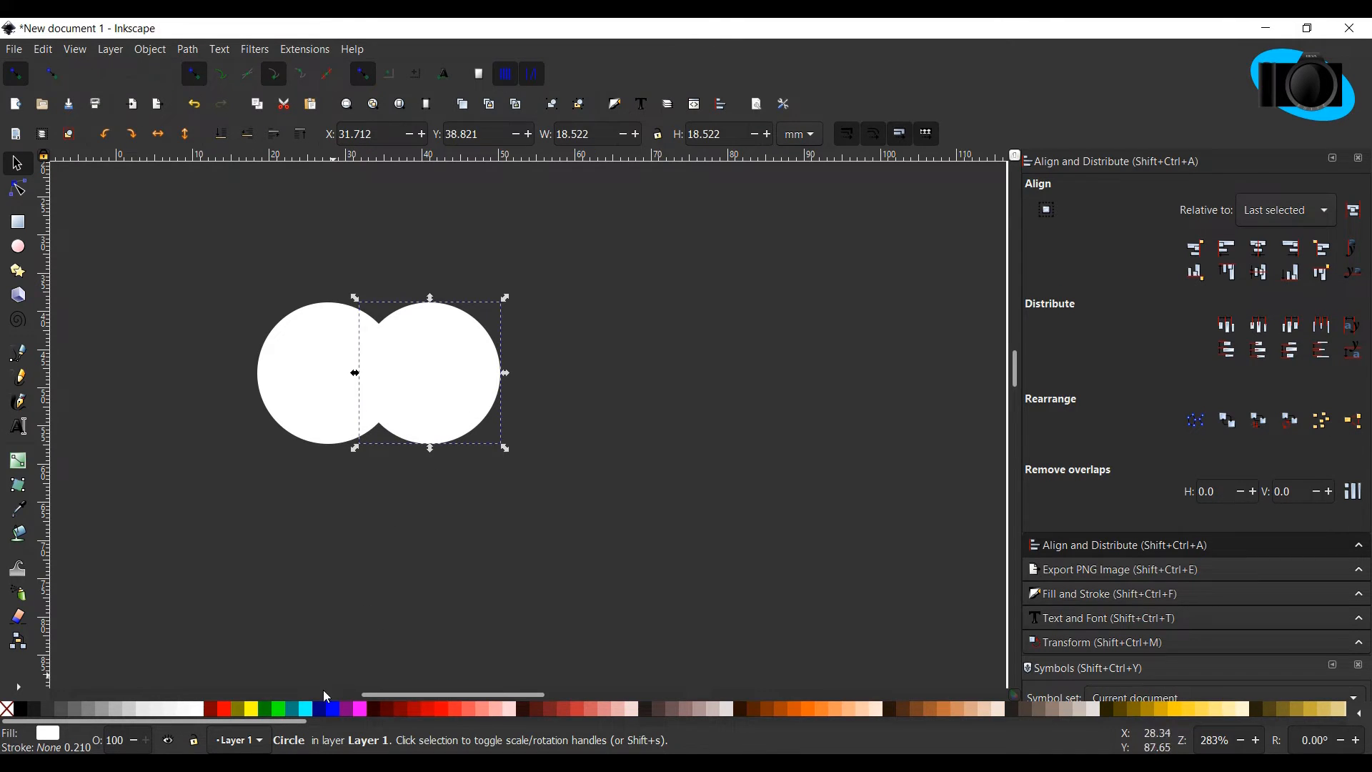
# Fill the duplicated circle with blue and clear the selection.
pyautogui.click(332, 714)
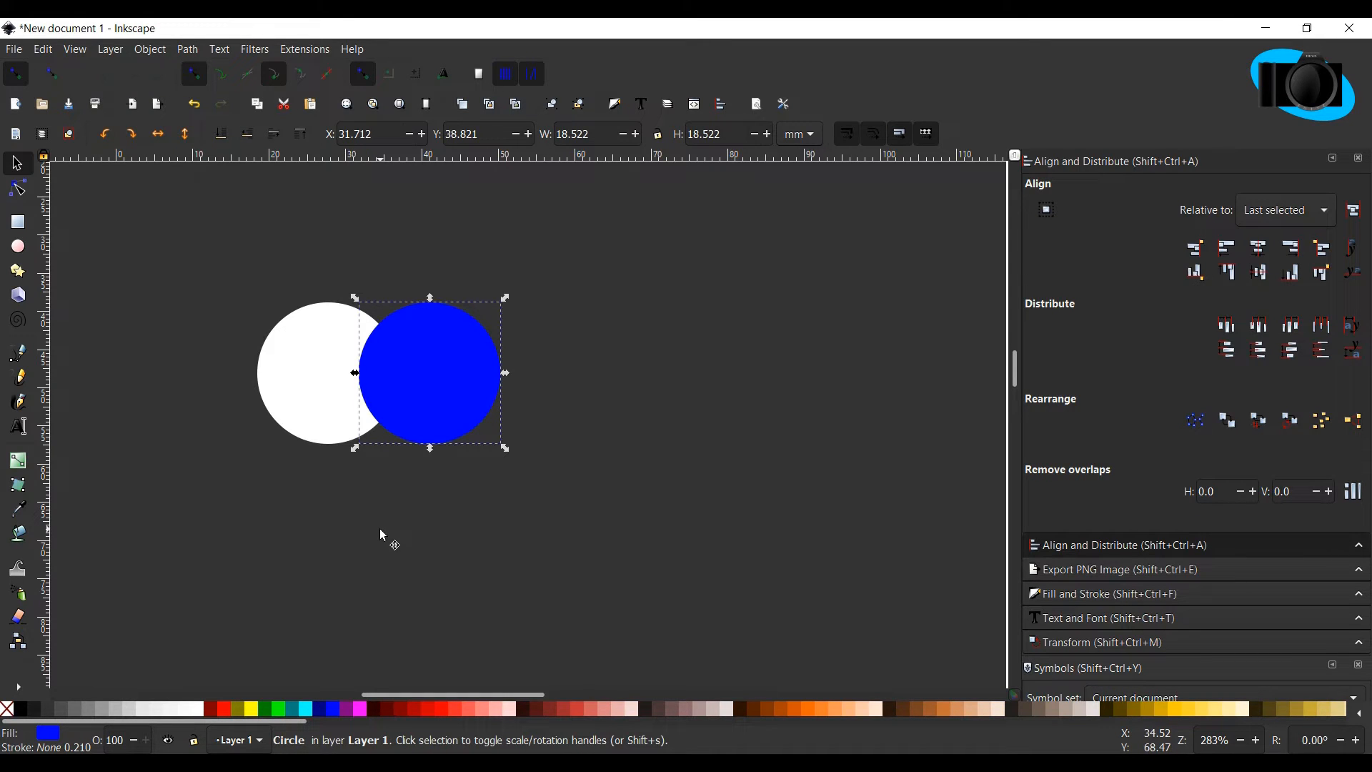
pyautogui.scroll(2, 383, 535)
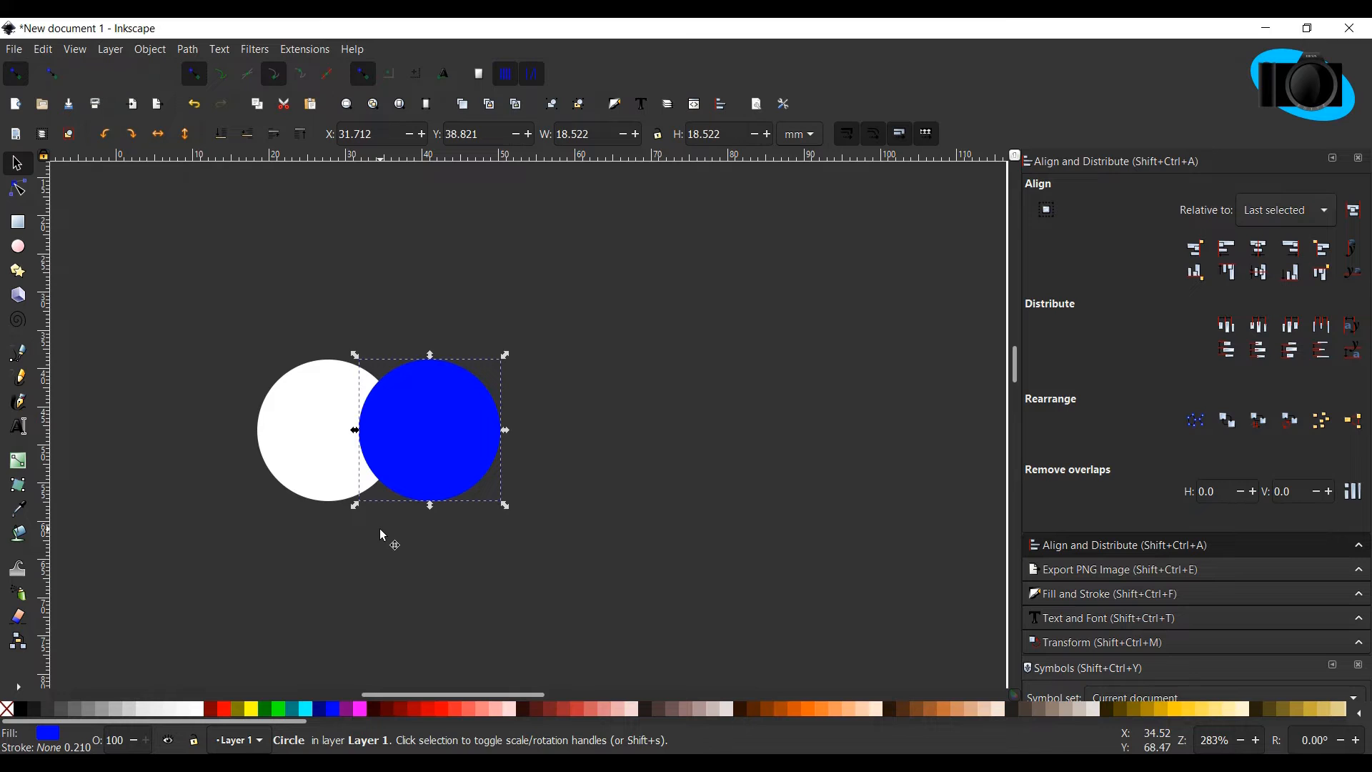
pyautogui.scroll(2, 383, 535)
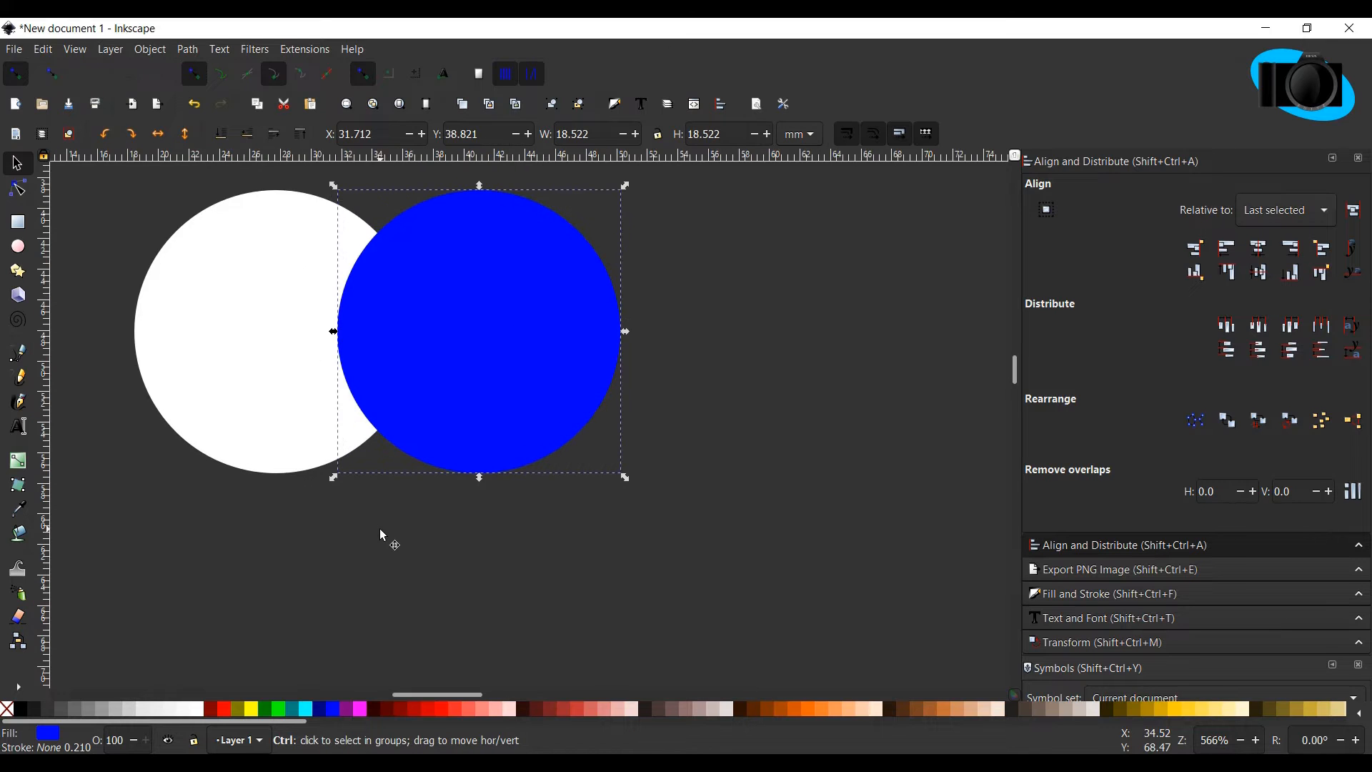
pyautogui.scroll(-2, 379, 535)
pyautogui.scroll(2, 380, 535)
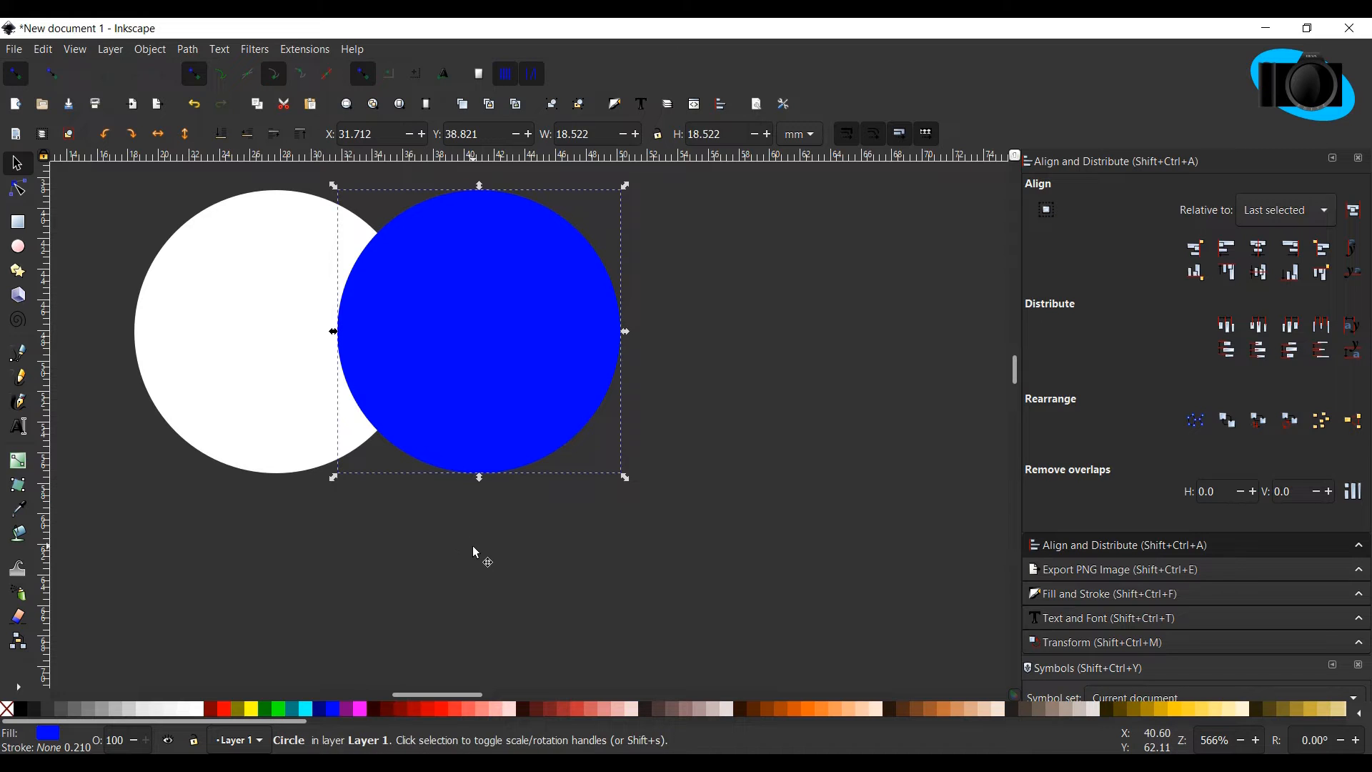
pyautogui.scroll(4, 475, 553)
pyautogui.click(650, 512)
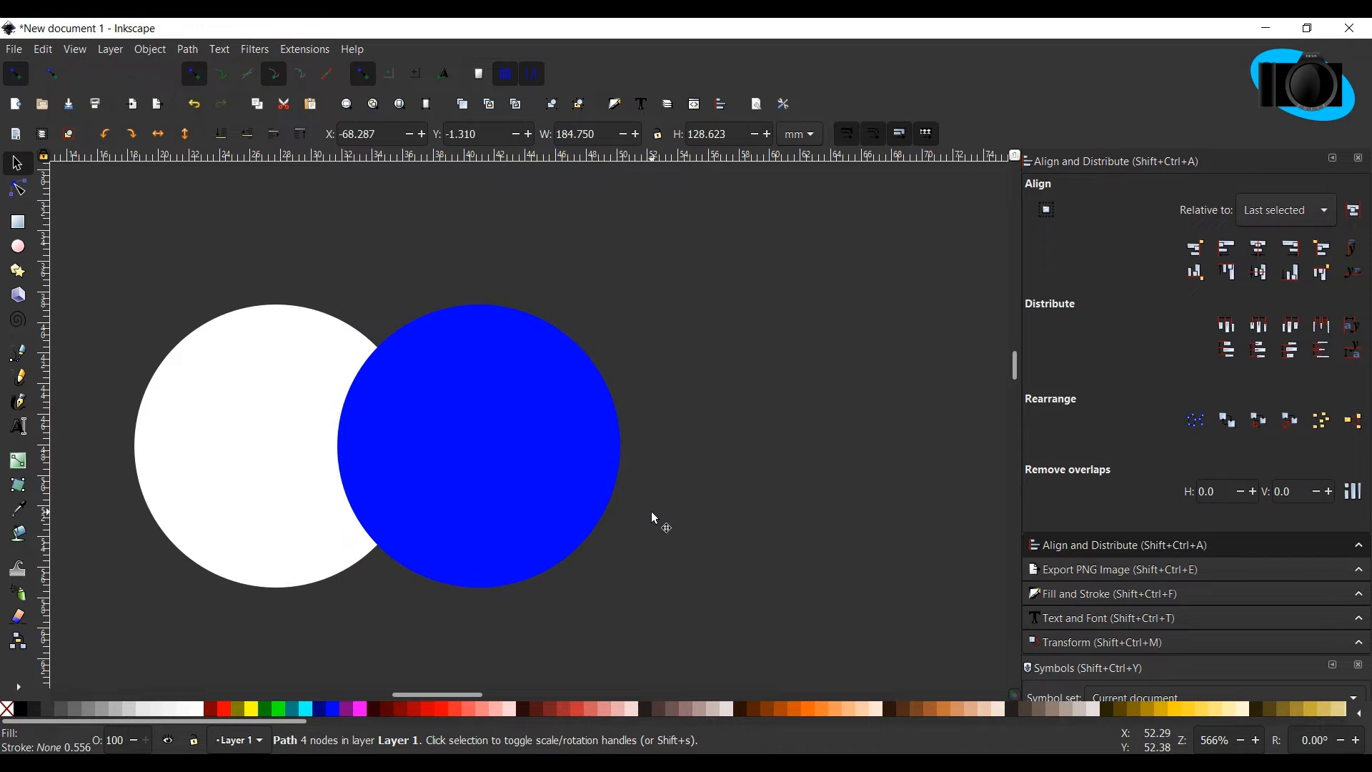
# Convert both the white and the blue circle from objects to paths.
pyautogui.click(294, 487)
pyautogui.keyDown('shift'); pyautogui.click(429, 483); pyautogui.keyUp('shift')
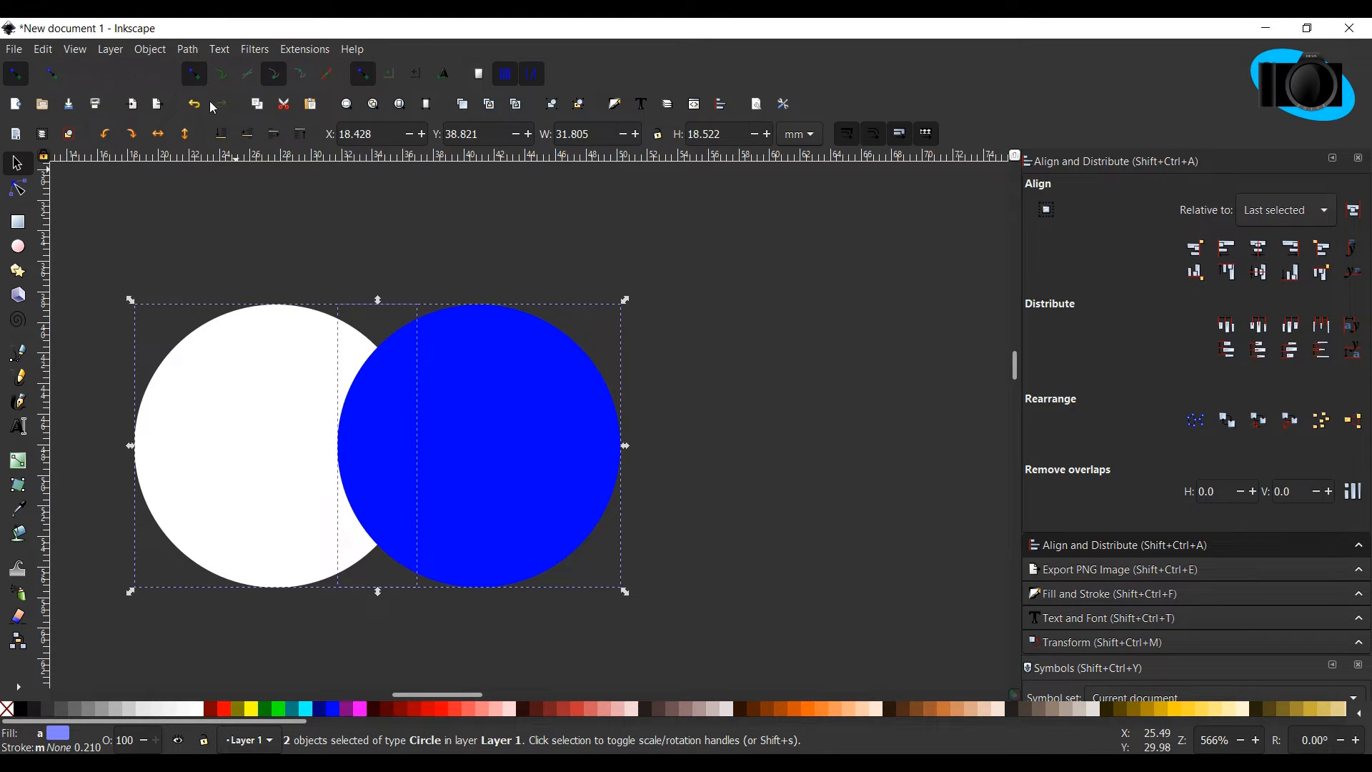
pyautogui.click(186, 50)
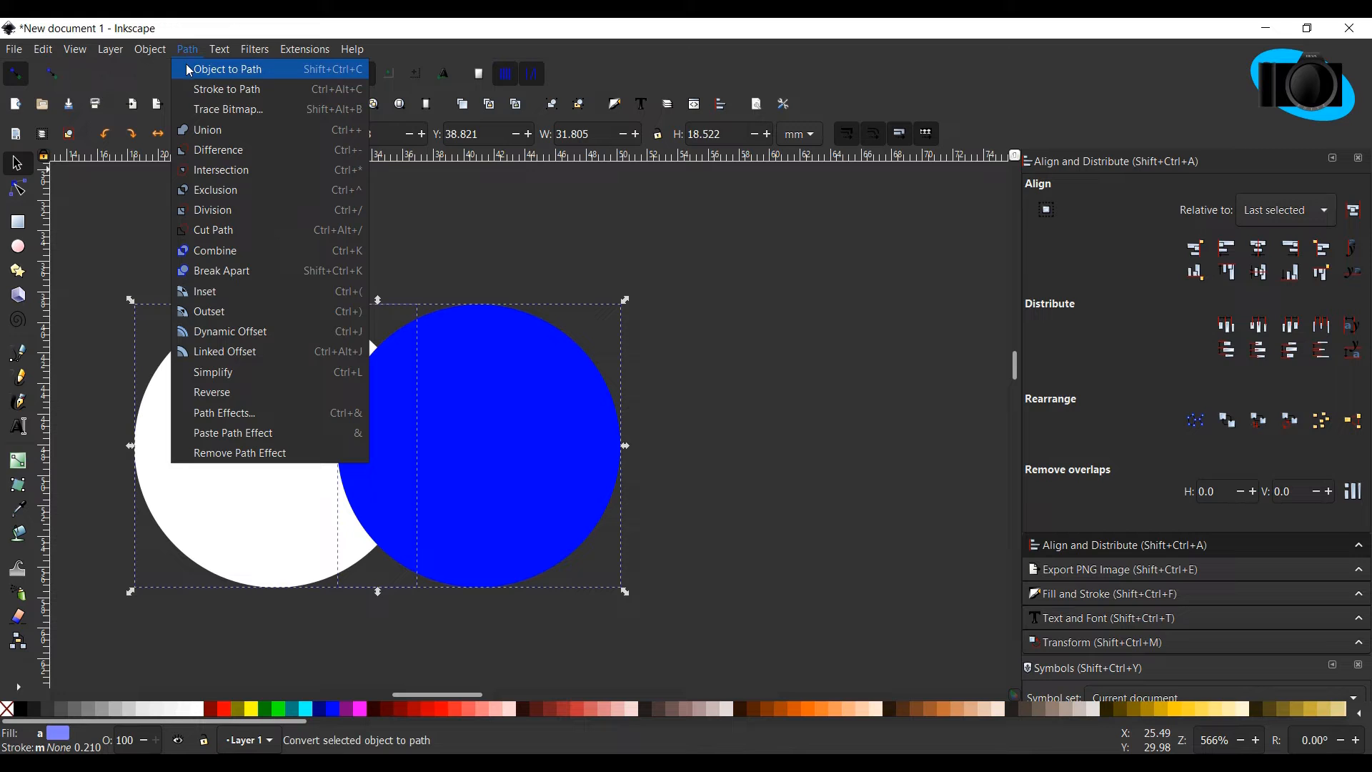
pyautogui.click(190, 69)
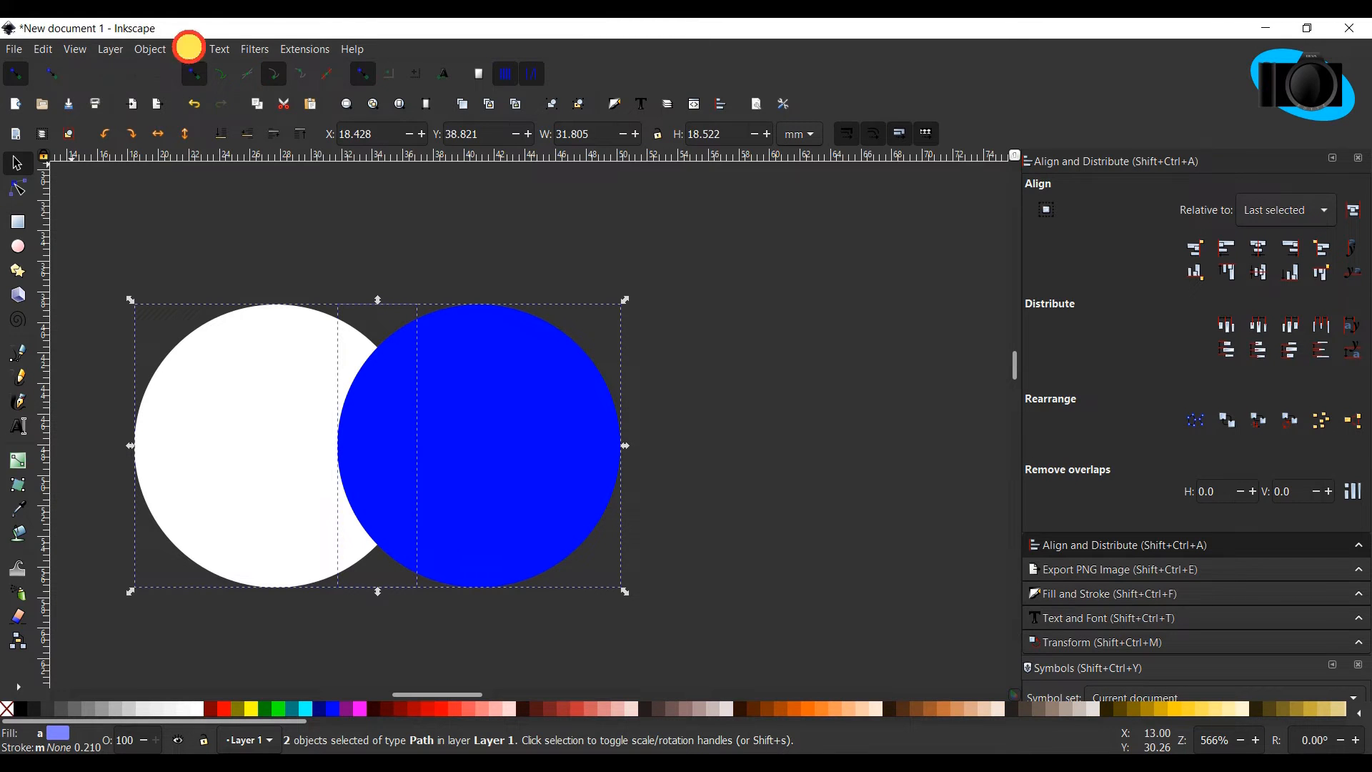
# Merge the two overlapping circle paths with Union, and undo the merge.
pyautogui.click(189, 51)
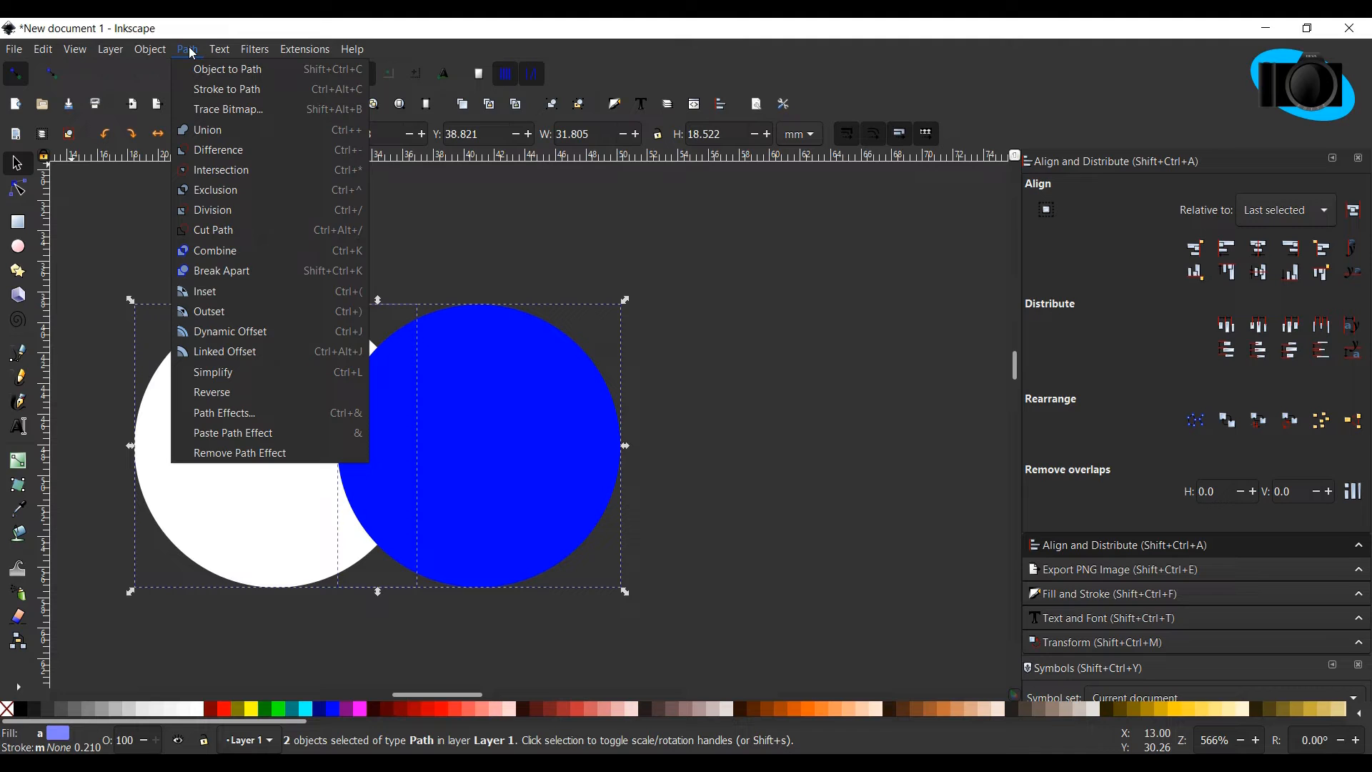
pyautogui.click(197, 130)
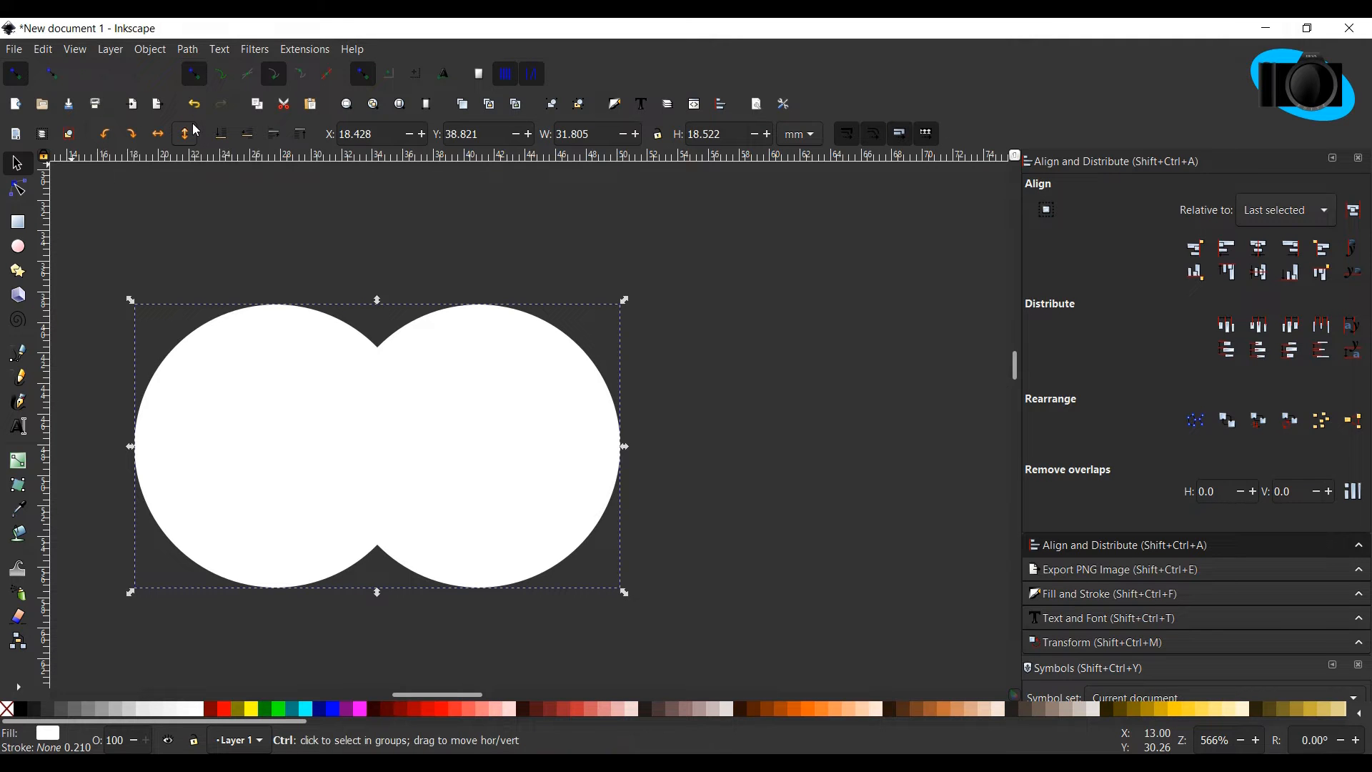
pyautogui.hotkey('ctrl', 'z')
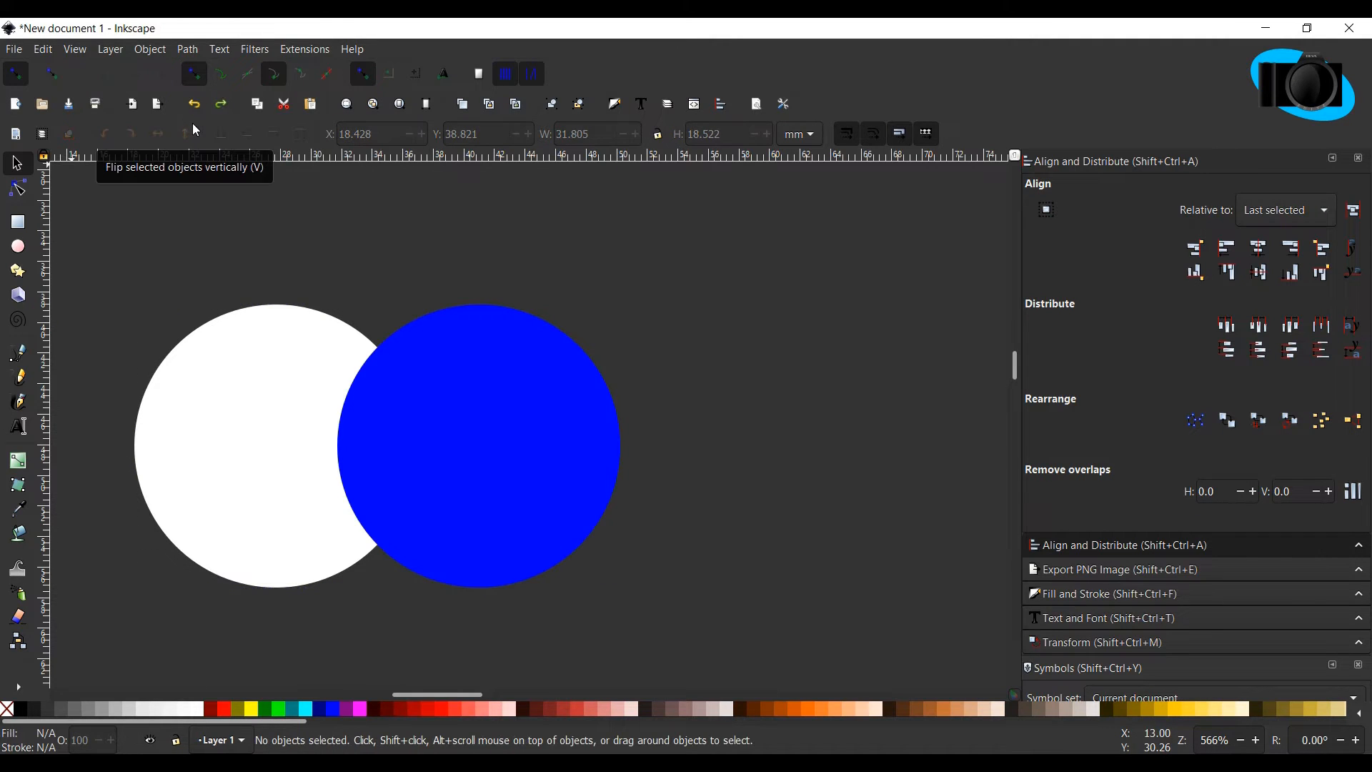
# Check the white and blue circles individually, apply Union to both once more, and undo it.
pyautogui.click(211, 360)
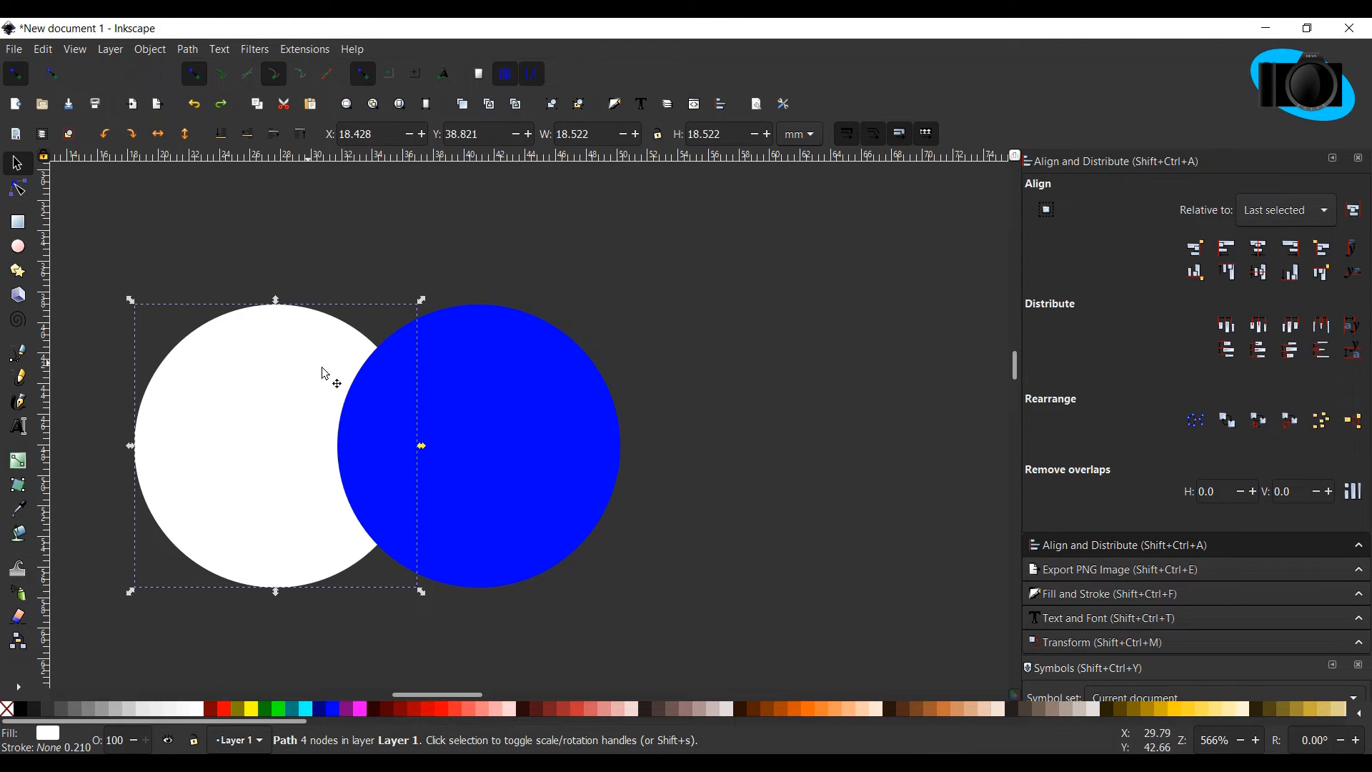
pyautogui.click(451, 393)
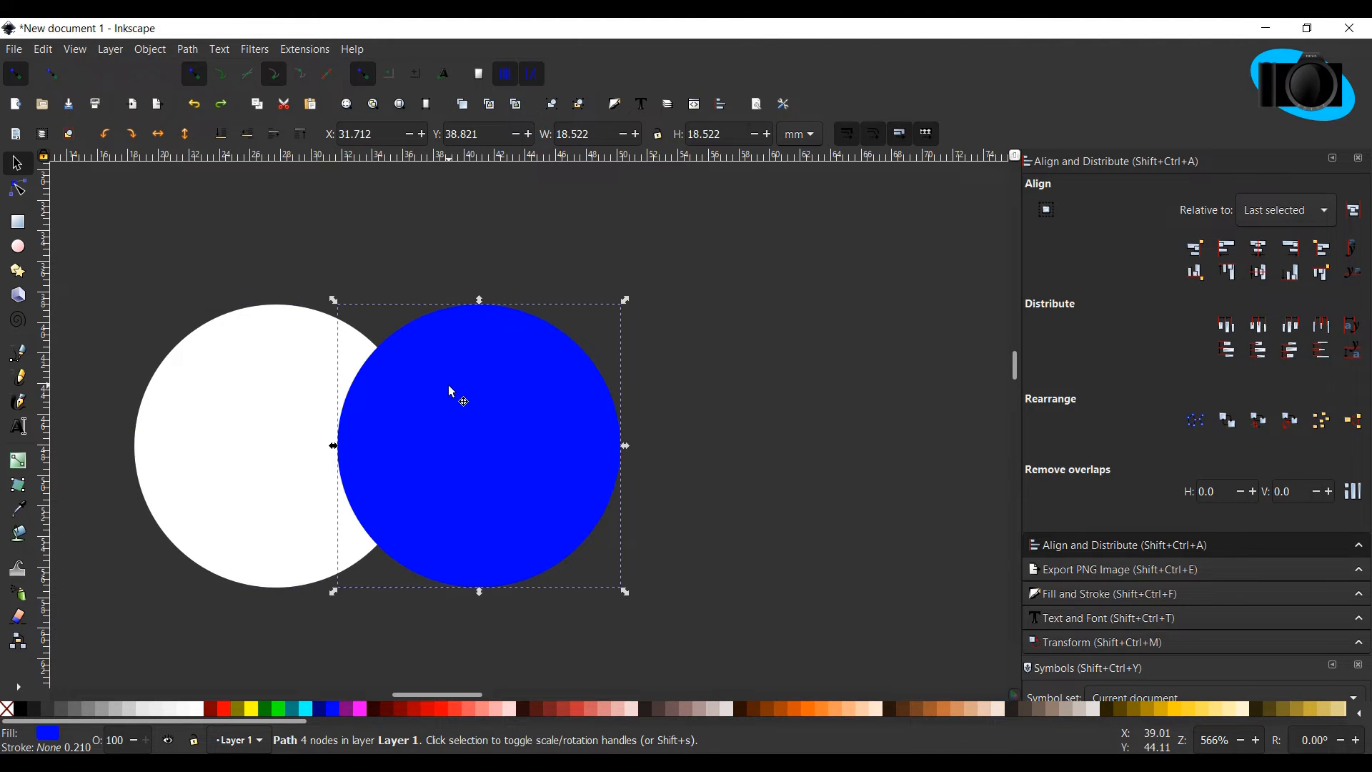
pyautogui.click(289, 402)
pyautogui.keyDown('shift'); pyautogui.click(433, 404); pyautogui.keyUp('shift')
pyautogui.click(187, 49)
pyautogui.click(209, 129)
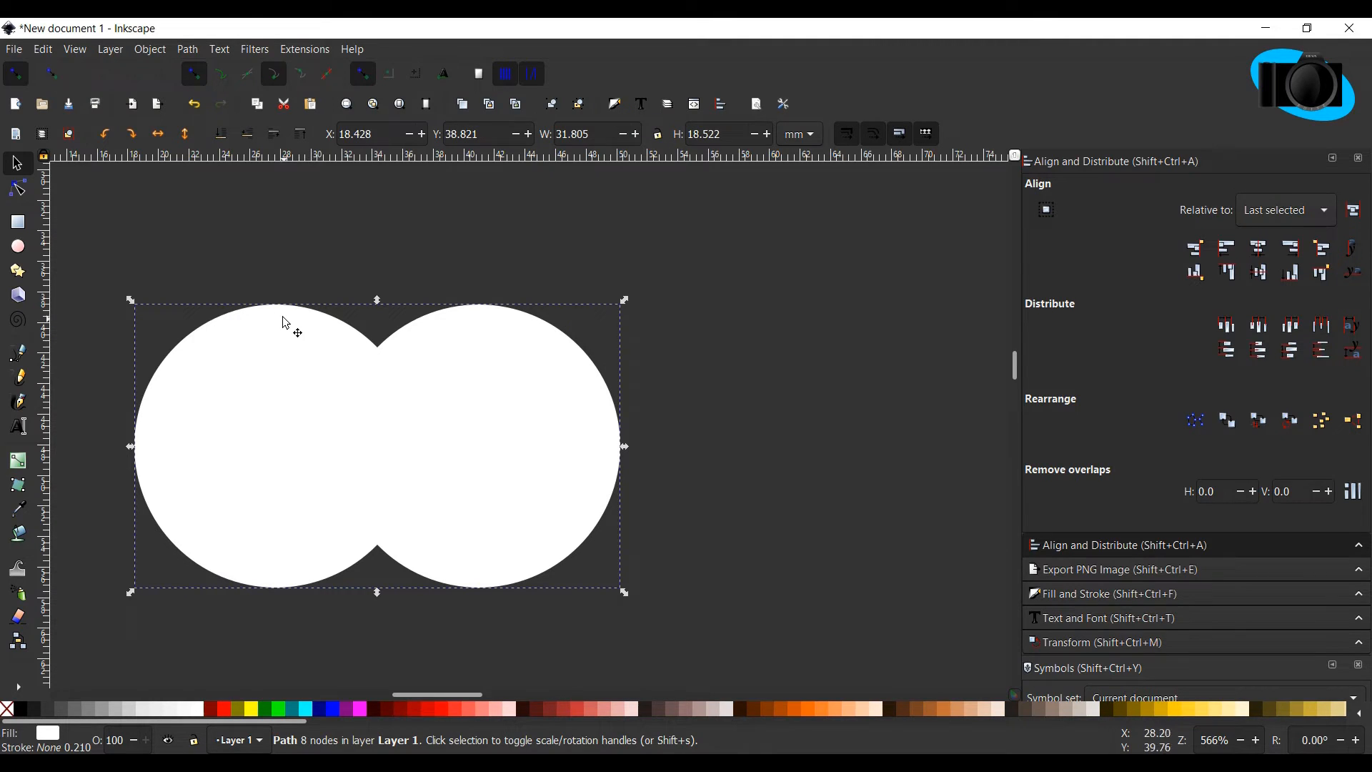
pyautogui.press('ctrl')
pyautogui.hotkey('ctrl', 'z')
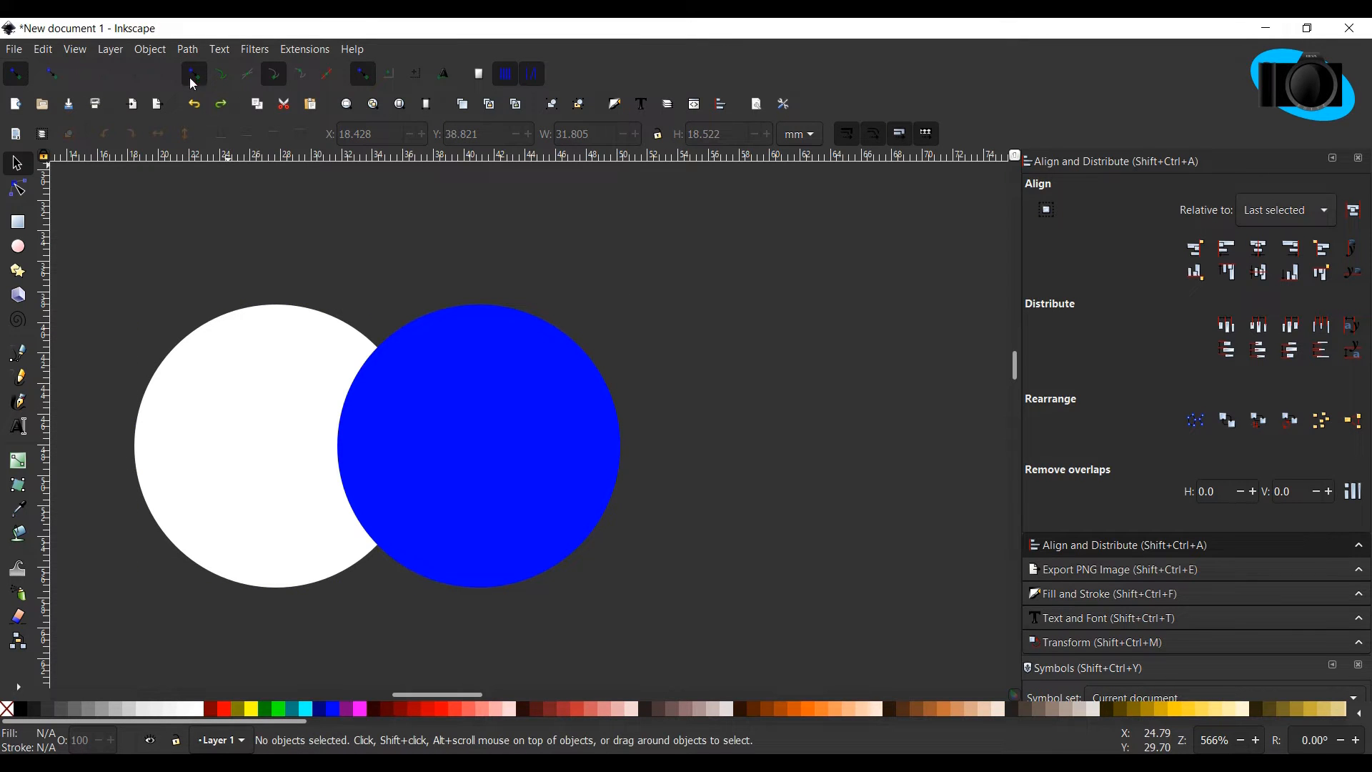
# Subtract the blue circle from the white circle with Difference, and undo the subtraction.
pyautogui.click(192, 54)
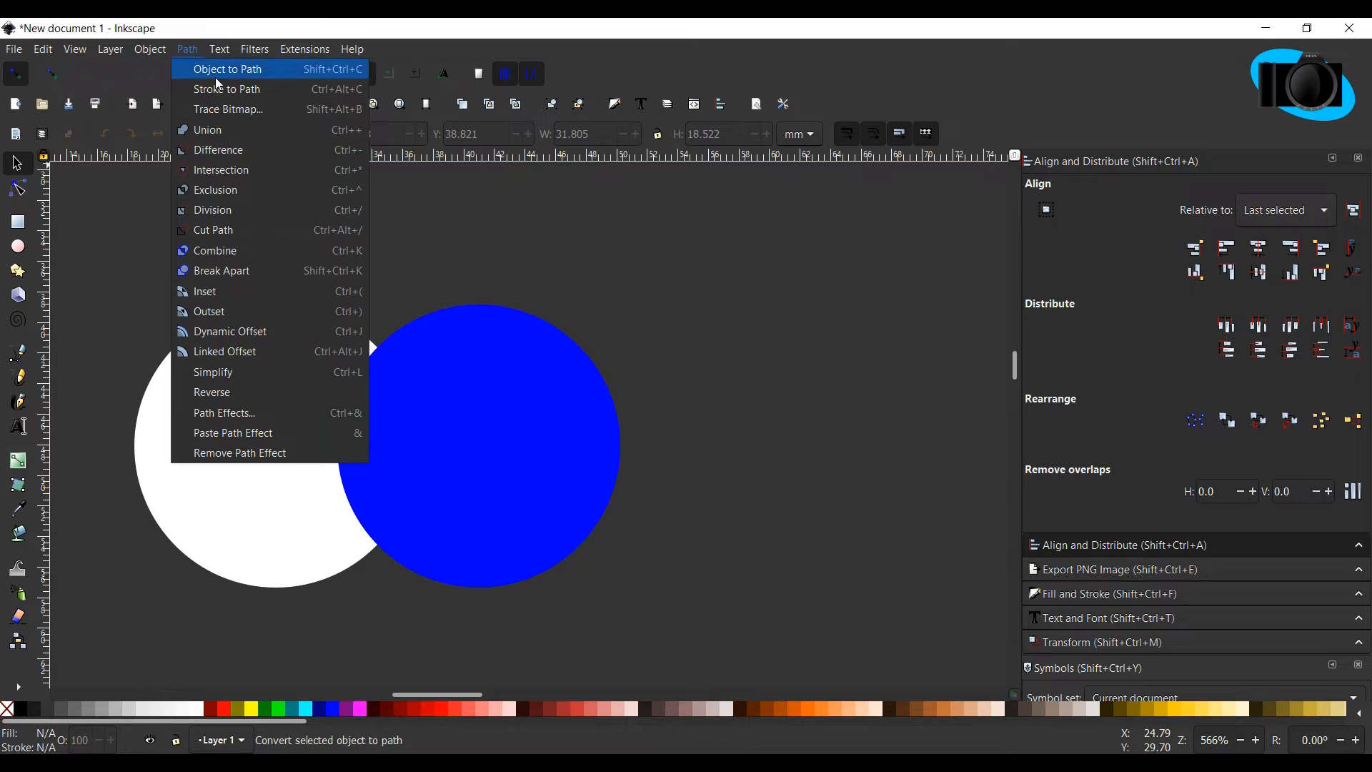
pyautogui.click(413, 239)
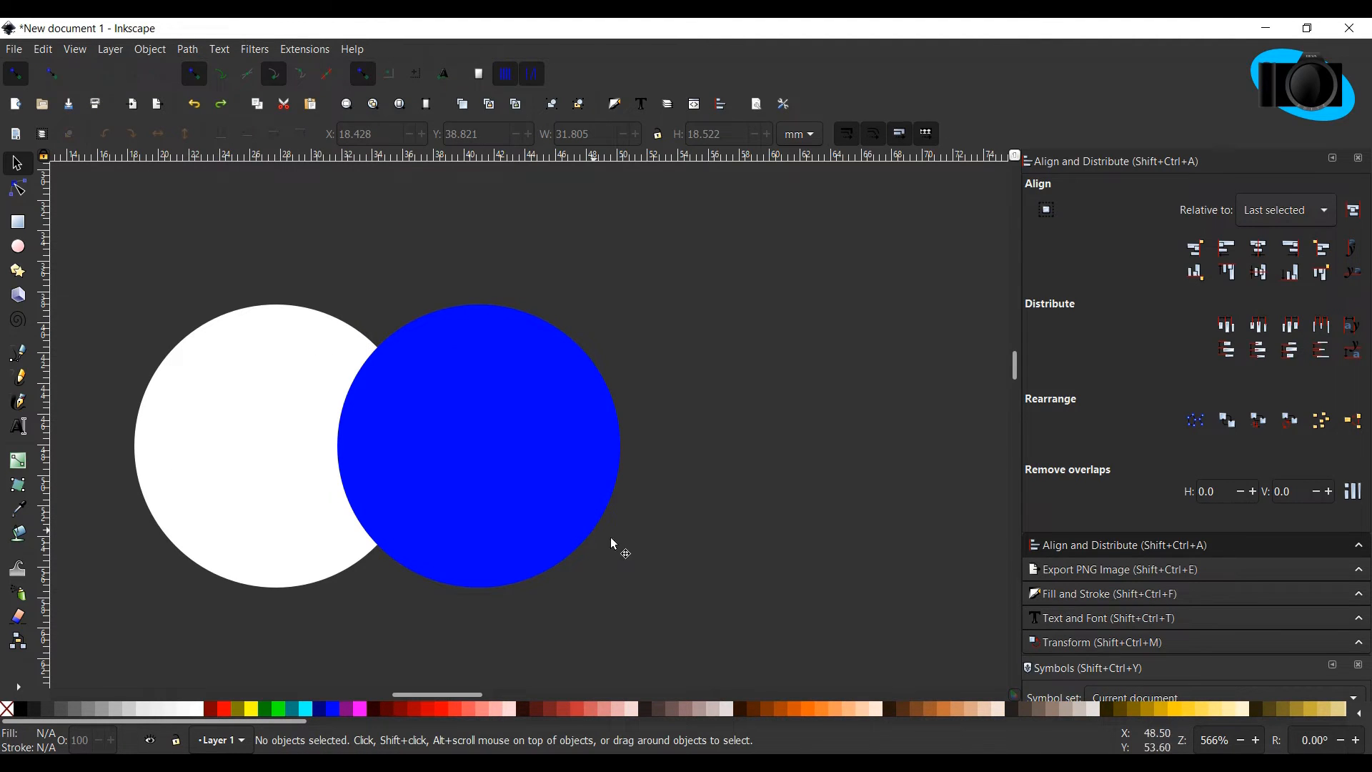
pyautogui.moveTo(714, 603); pyautogui.dragTo(139, 297)
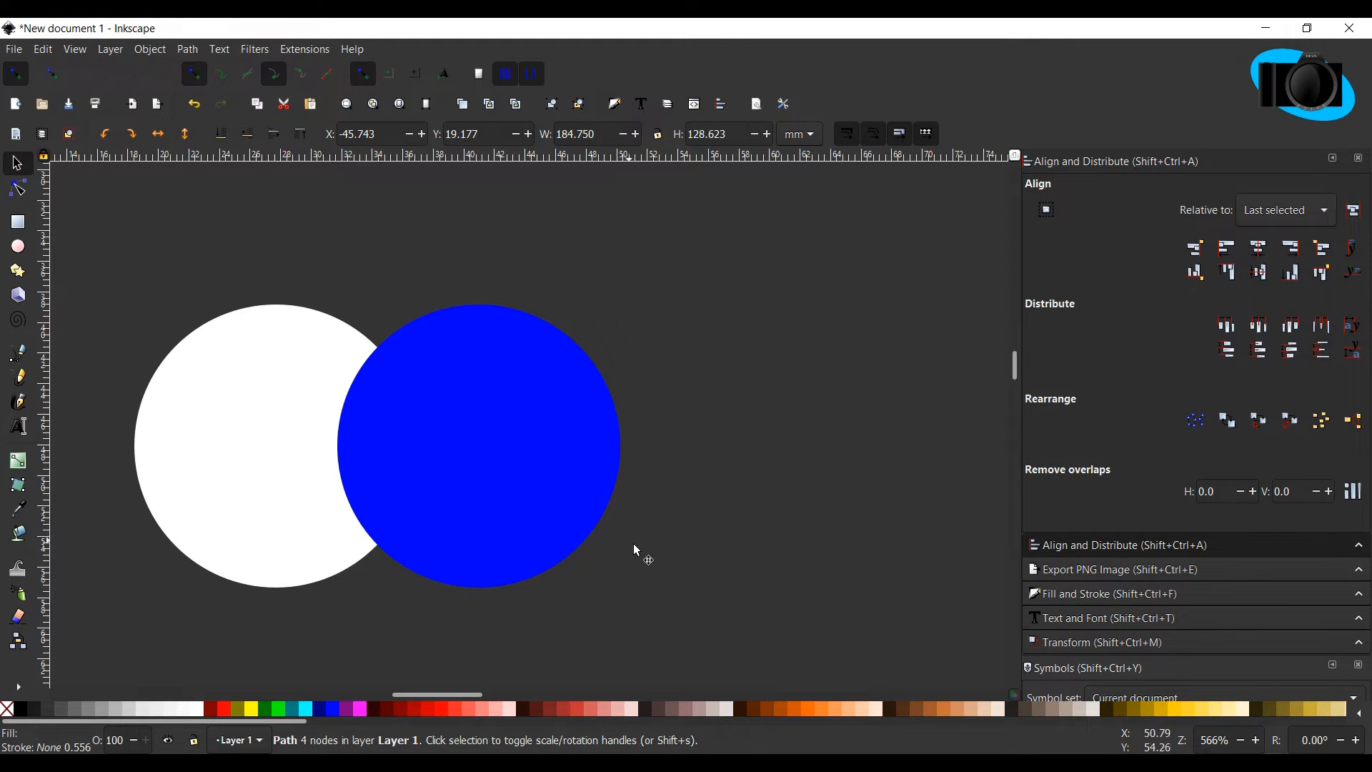
pyautogui.click(506, 505)
pyautogui.keyDown('shift'); pyautogui.click(313, 441); pyautogui.keyUp('shift')
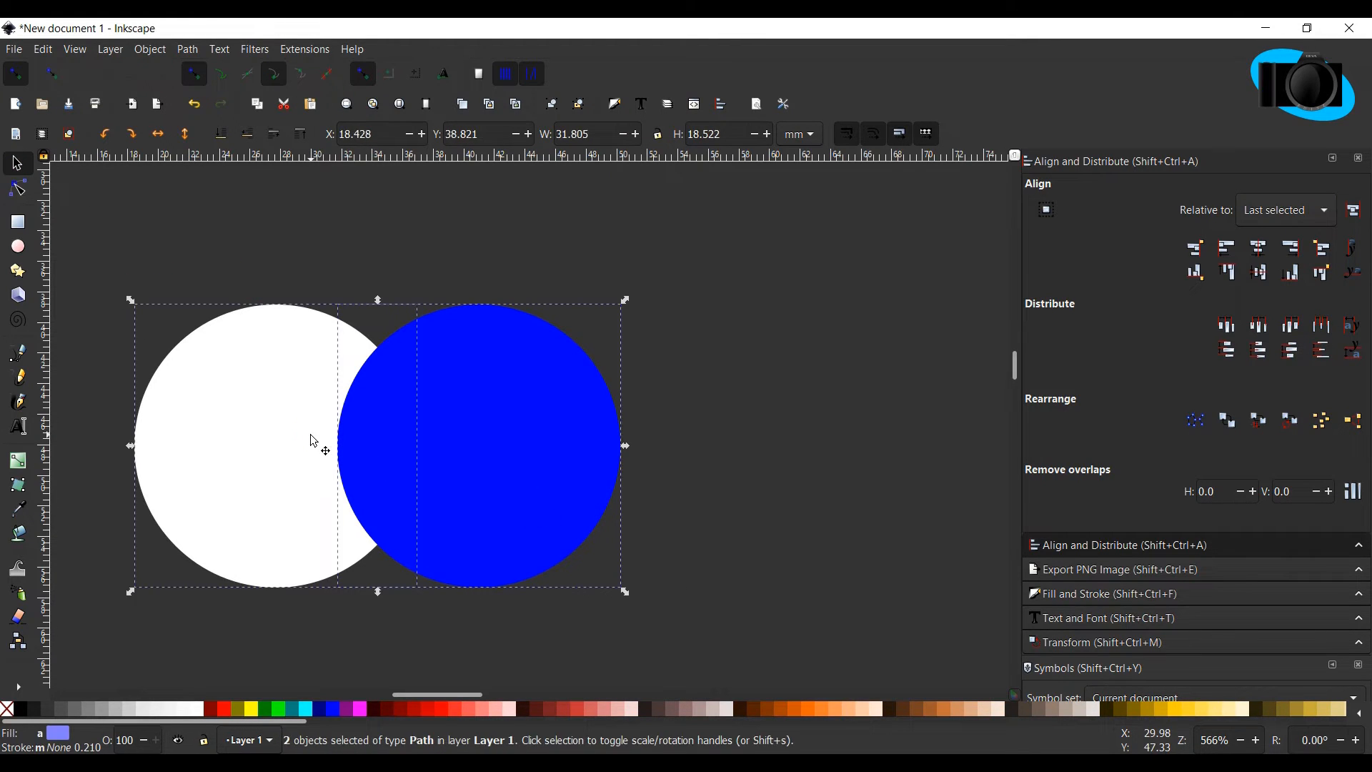
pyautogui.click(181, 51)
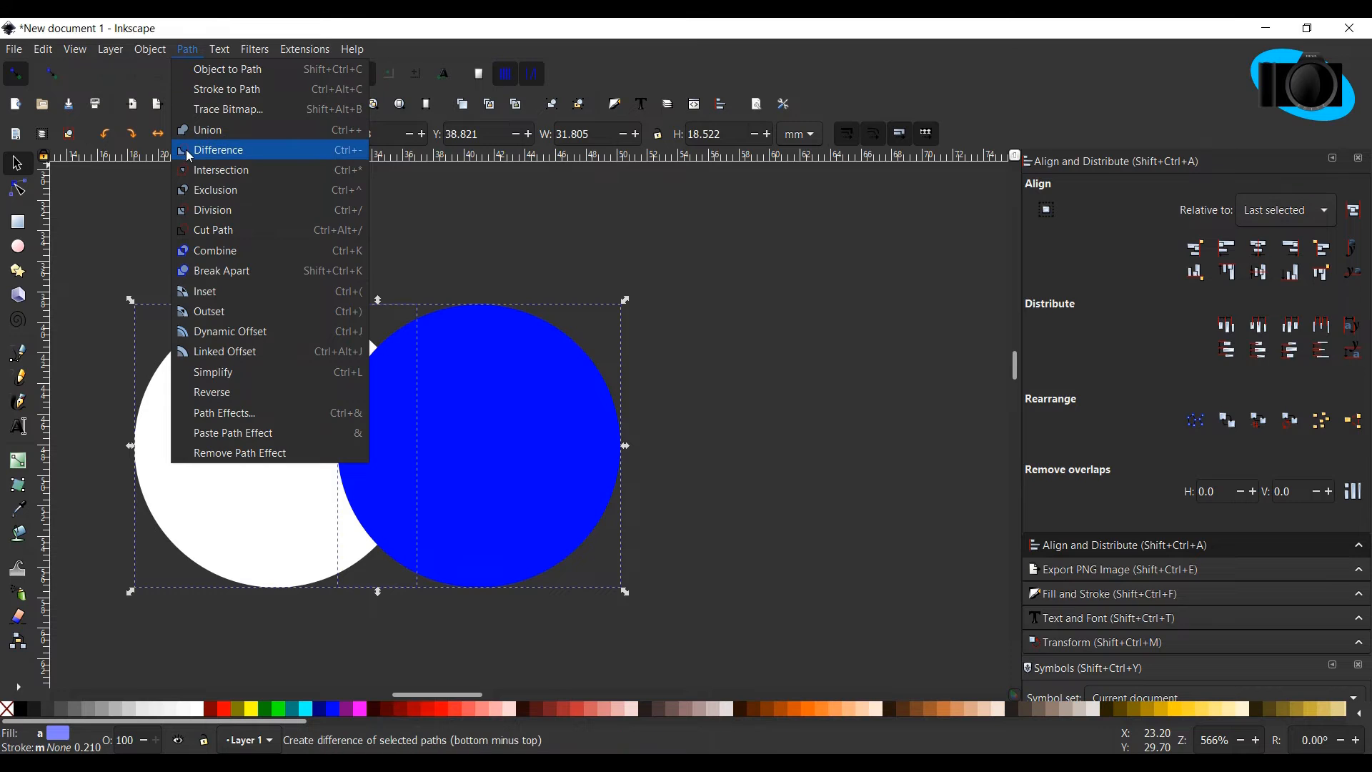
pyautogui.click(189, 153)
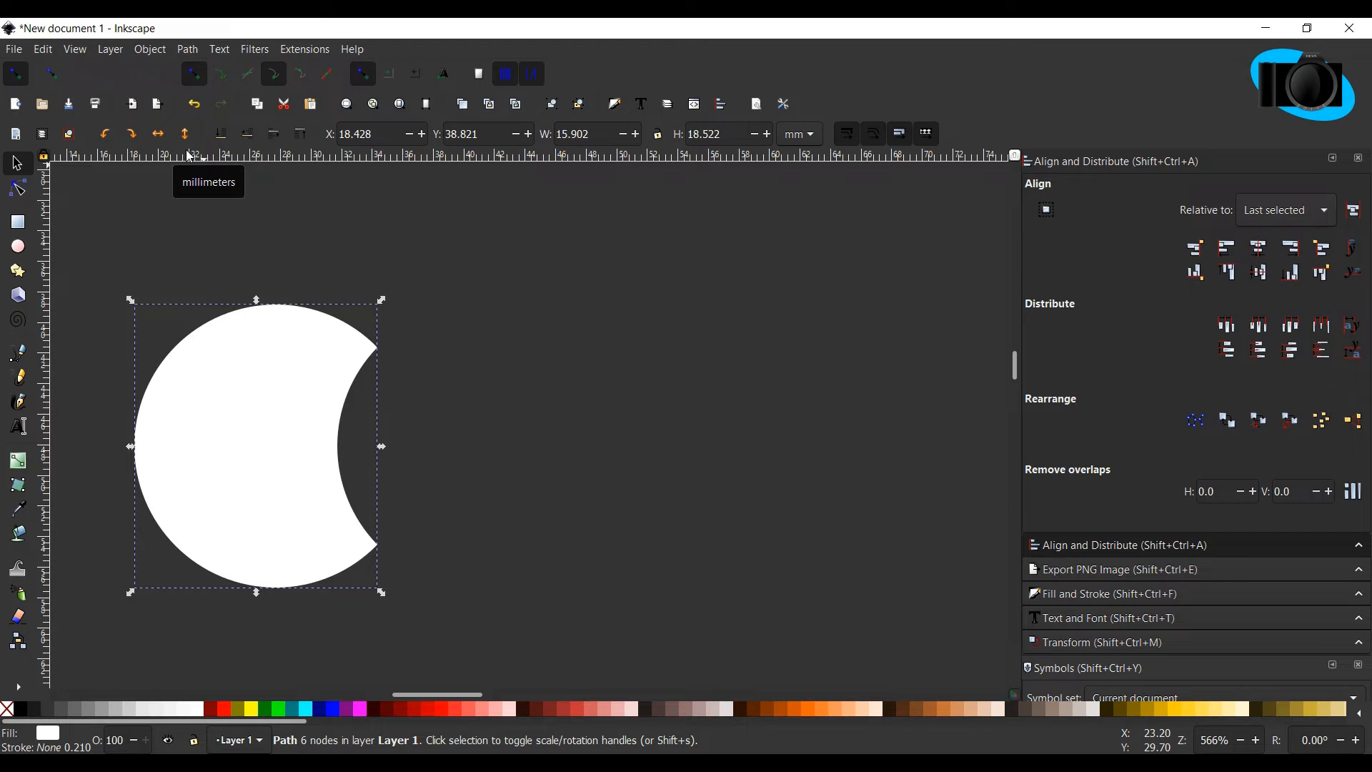
pyautogui.hotkey('ctrl', 'z')
# Select both circles again, repeat the Difference operation on them, and undo it.
pyautogui.click(431, 432)
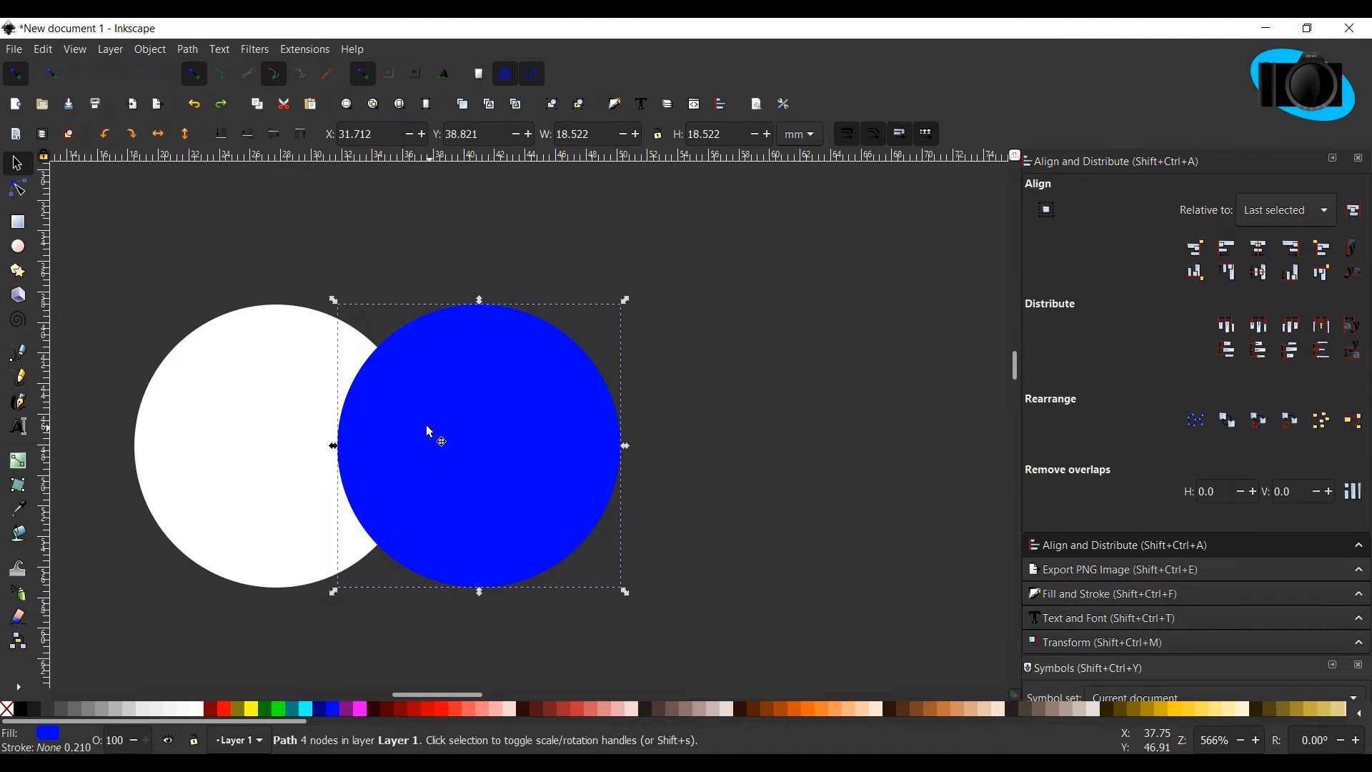
pyautogui.keyDown('shift'); pyautogui.click(270, 386); pyautogui.keyUp('shift')
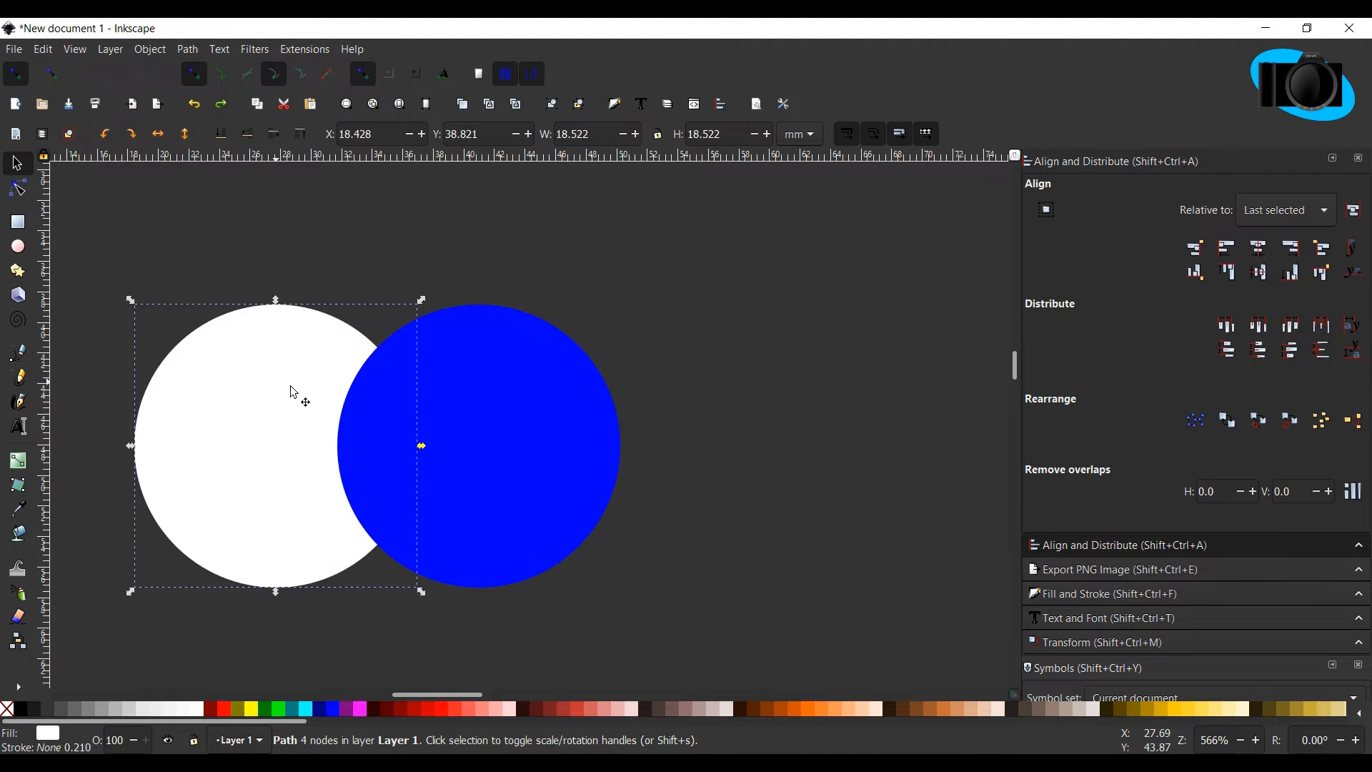
pyautogui.keyDown('shift'); pyautogui.click(276, 389); pyautogui.keyUp('shift')
pyautogui.click(187, 49)
pyautogui.click(214, 150)
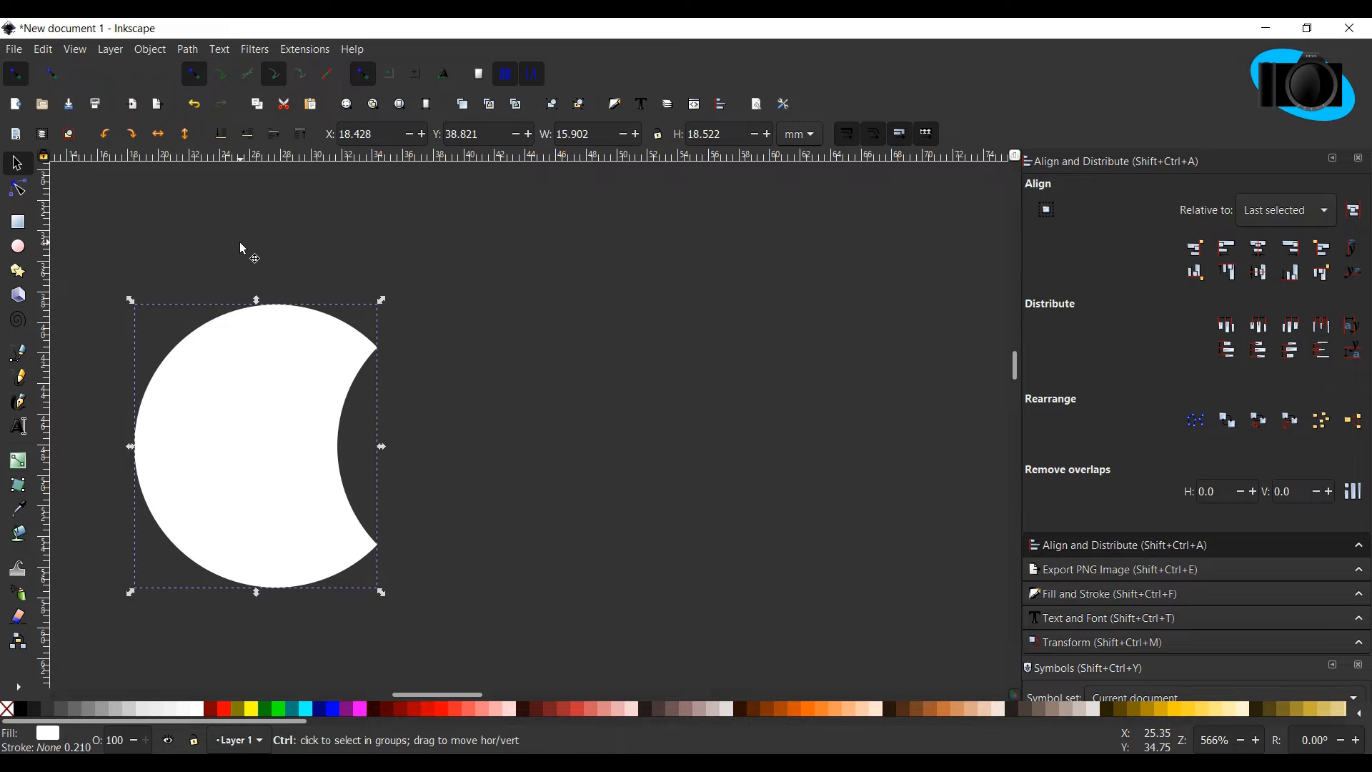
pyautogui.hotkey('ctrl', 'z')
# Draw a blue rectangle about 15.4 mm wide and 5.2 mm high across the upper edge of the white circle.
pyautogui.click(18, 222)
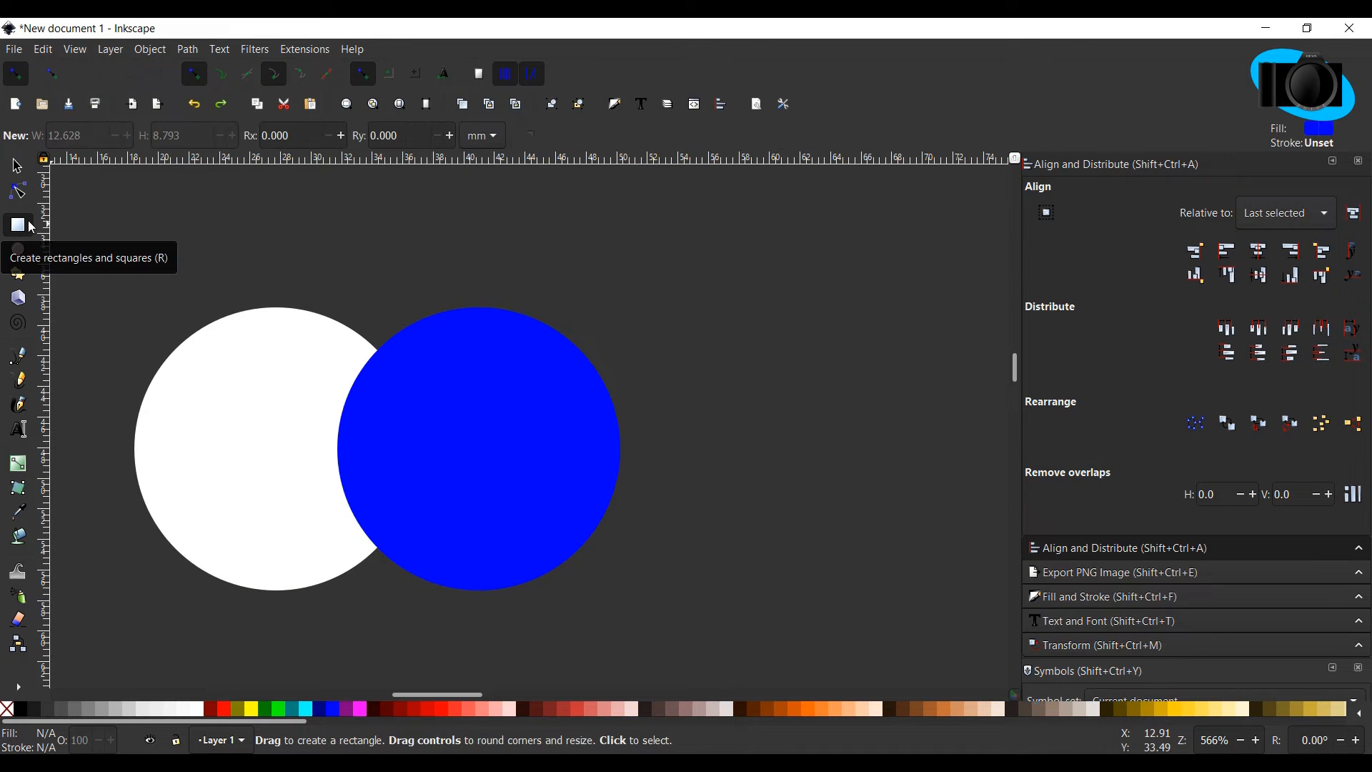
pyautogui.moveTo(162, 259); pyautogui.dragTo(397, 338)
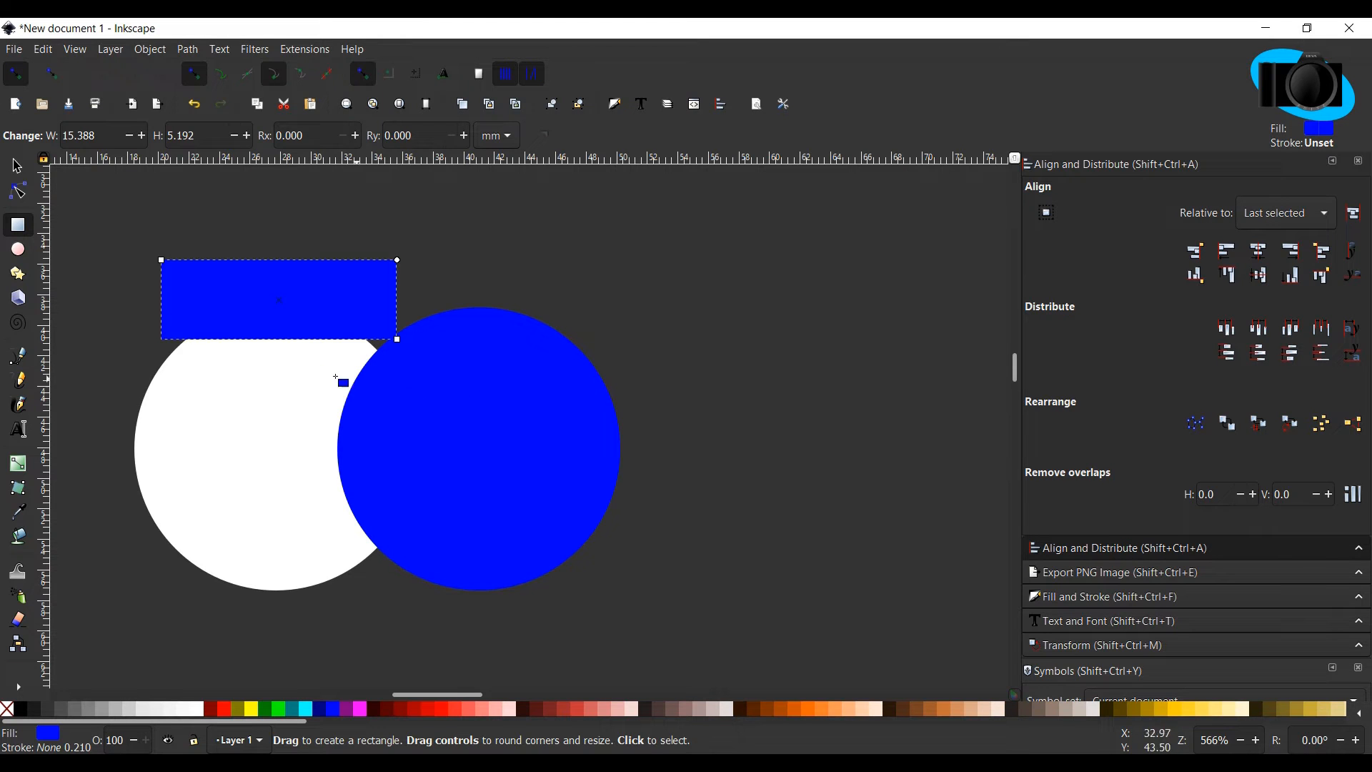
# Subtract the blue rectangle from the white circle with the Difference operation.
pyautogui.click(18, 165)
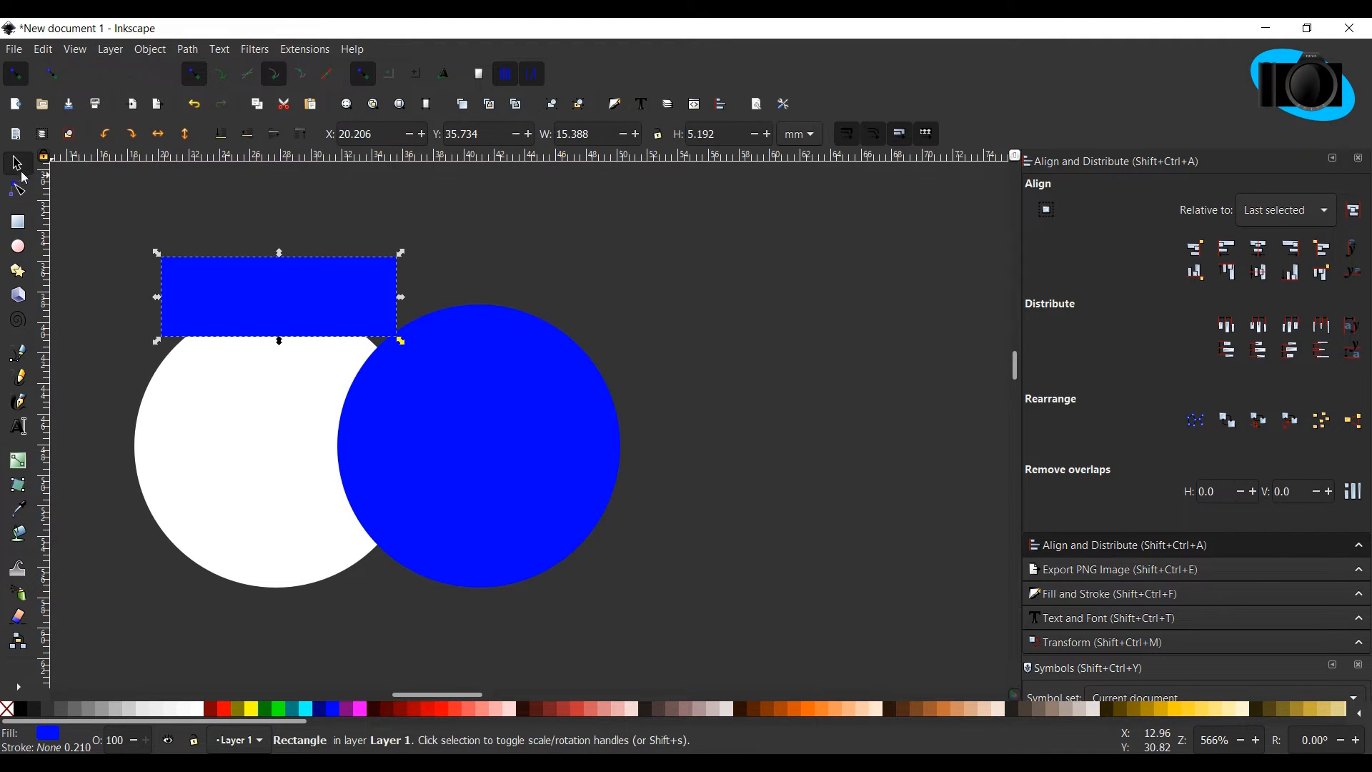
pyautogui.keyDown('shift'); pyautogui.click(261, 408); pyautogui.keyUp('shift')
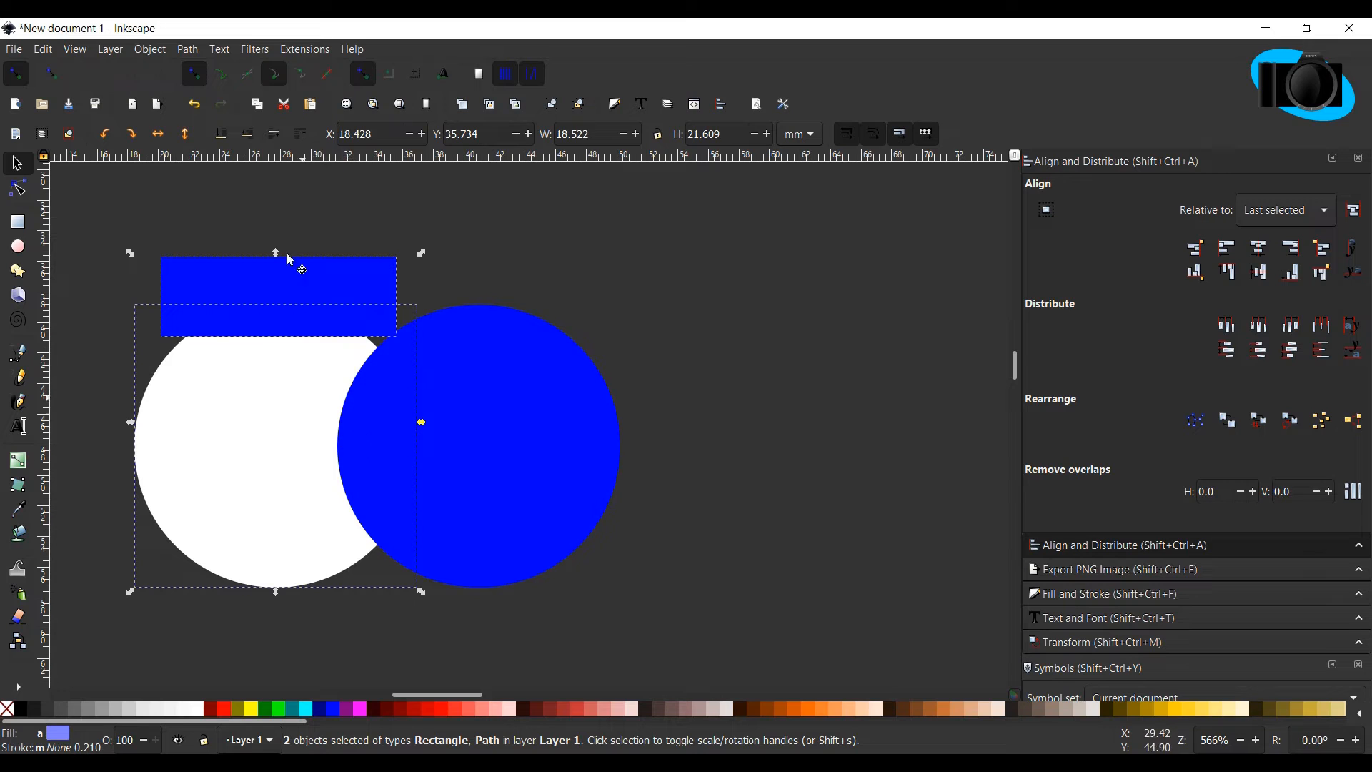
pyautogui.click(190, 55)
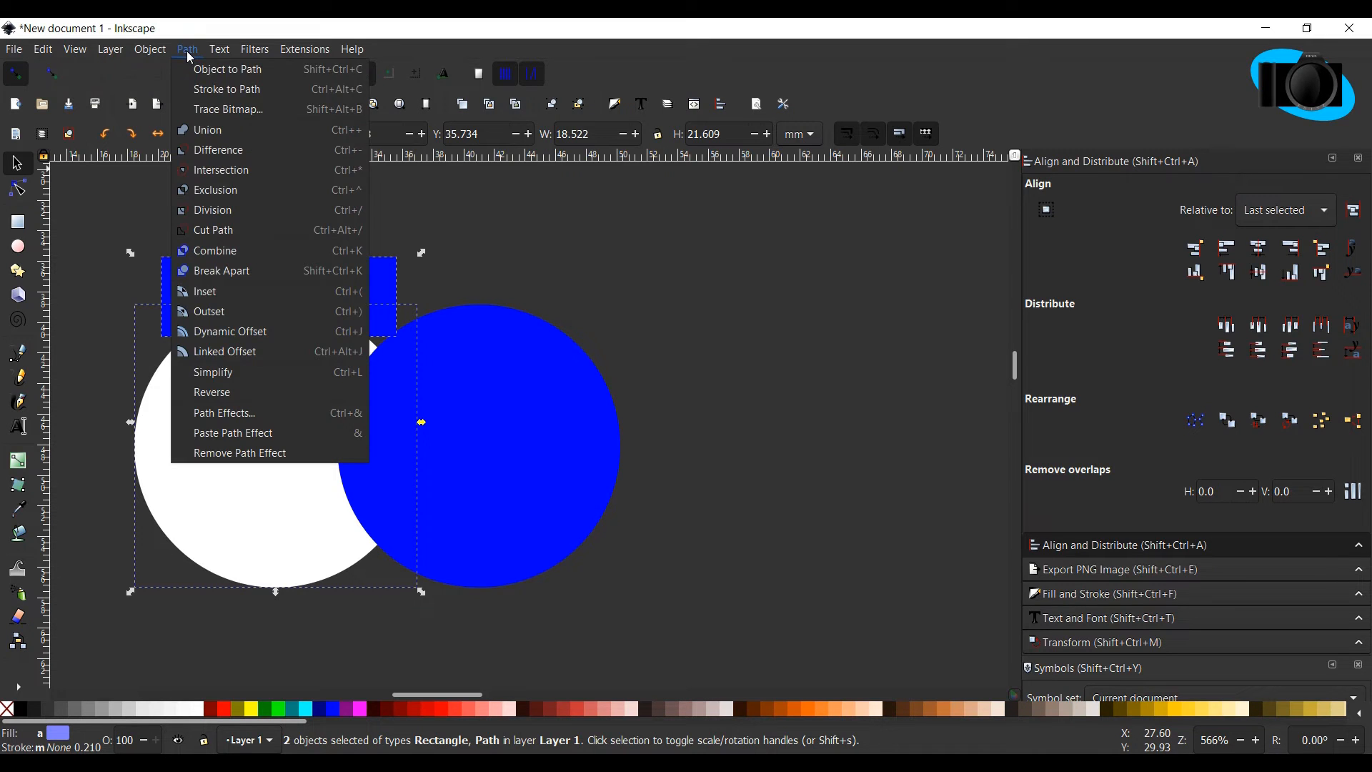
pyautogui.click(198, 161)
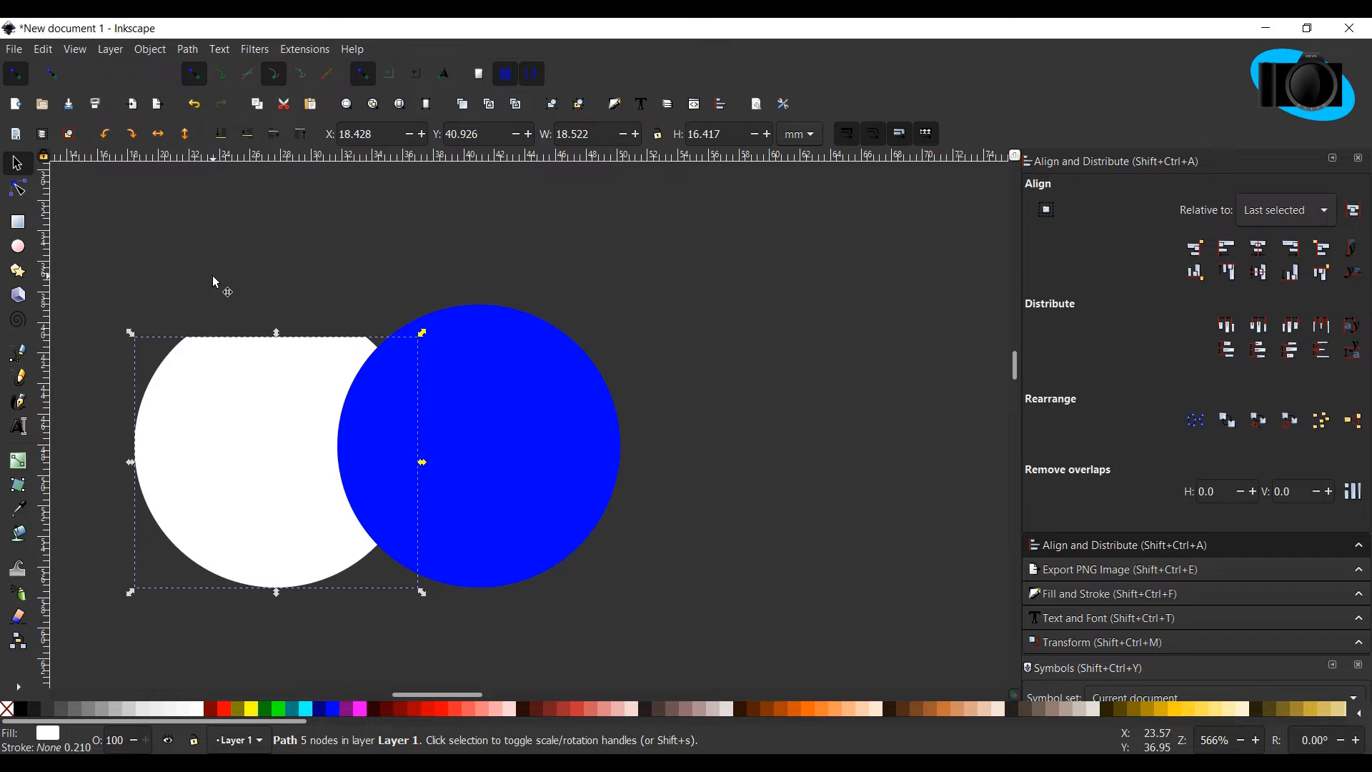
# Undo the rectangle's subtraction from the white circle, and delete the blue rectangle.
pyautogui.hotkey('ctrl', 'z')
pyautogui.click(260, 306)
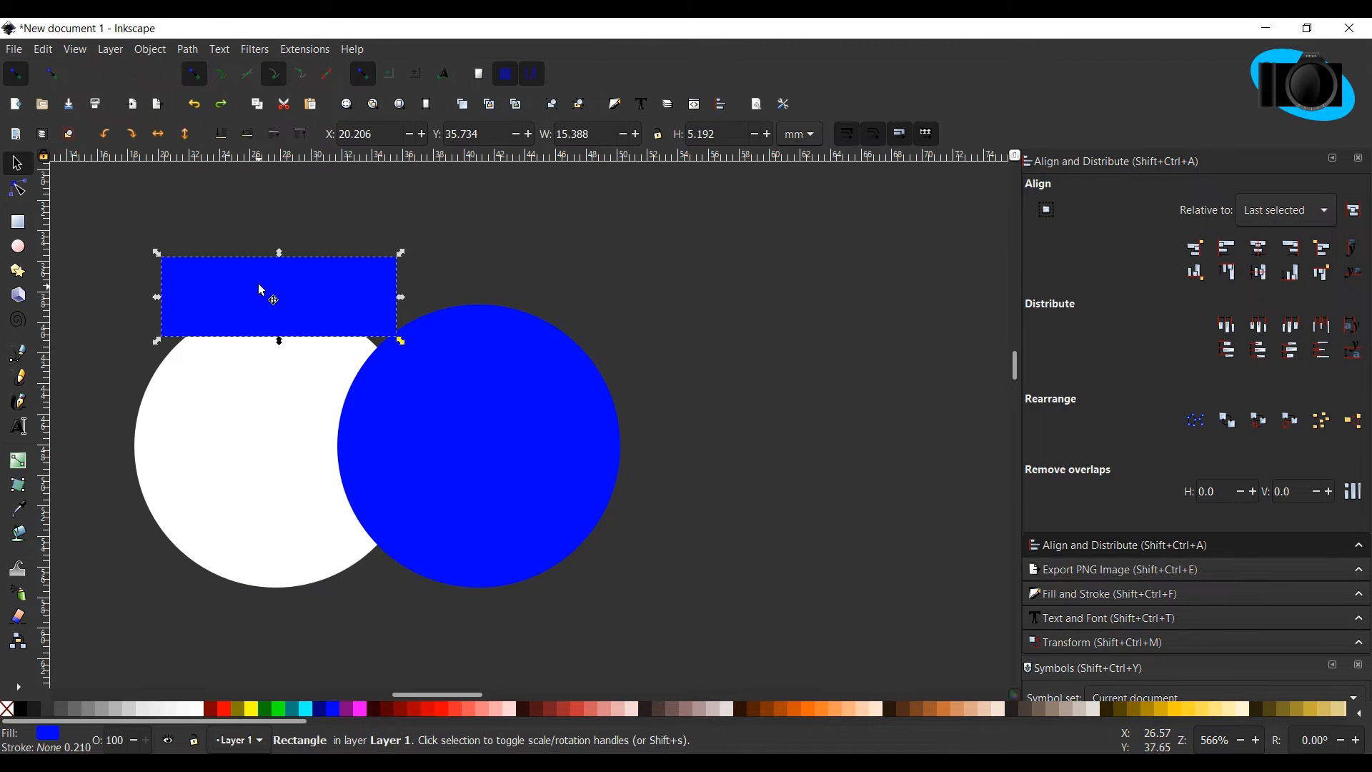
pyautogui.press('Delete')
# Apply Intersection to the white and blue circles, and undo it.
pyautogui.hotkey('ctrl', 'a')
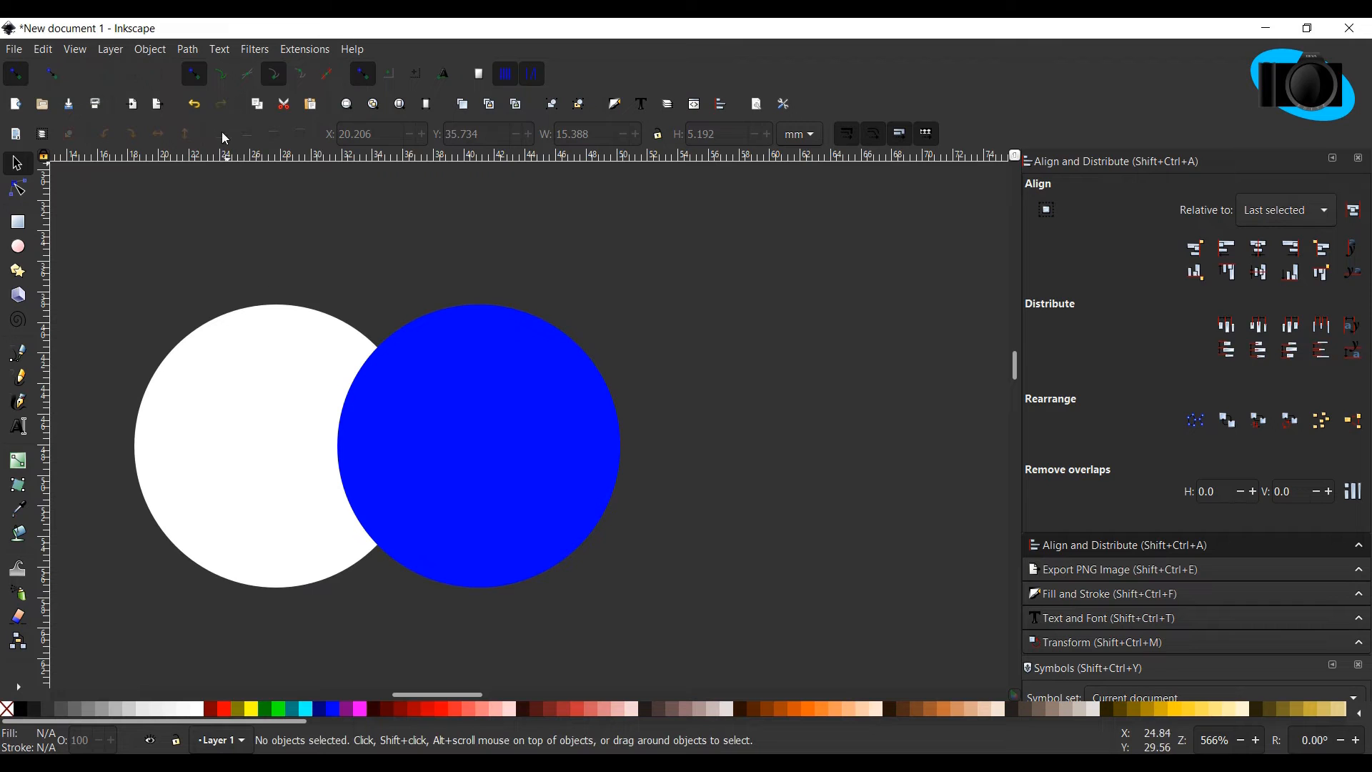
pyautogui.click(188, 49)
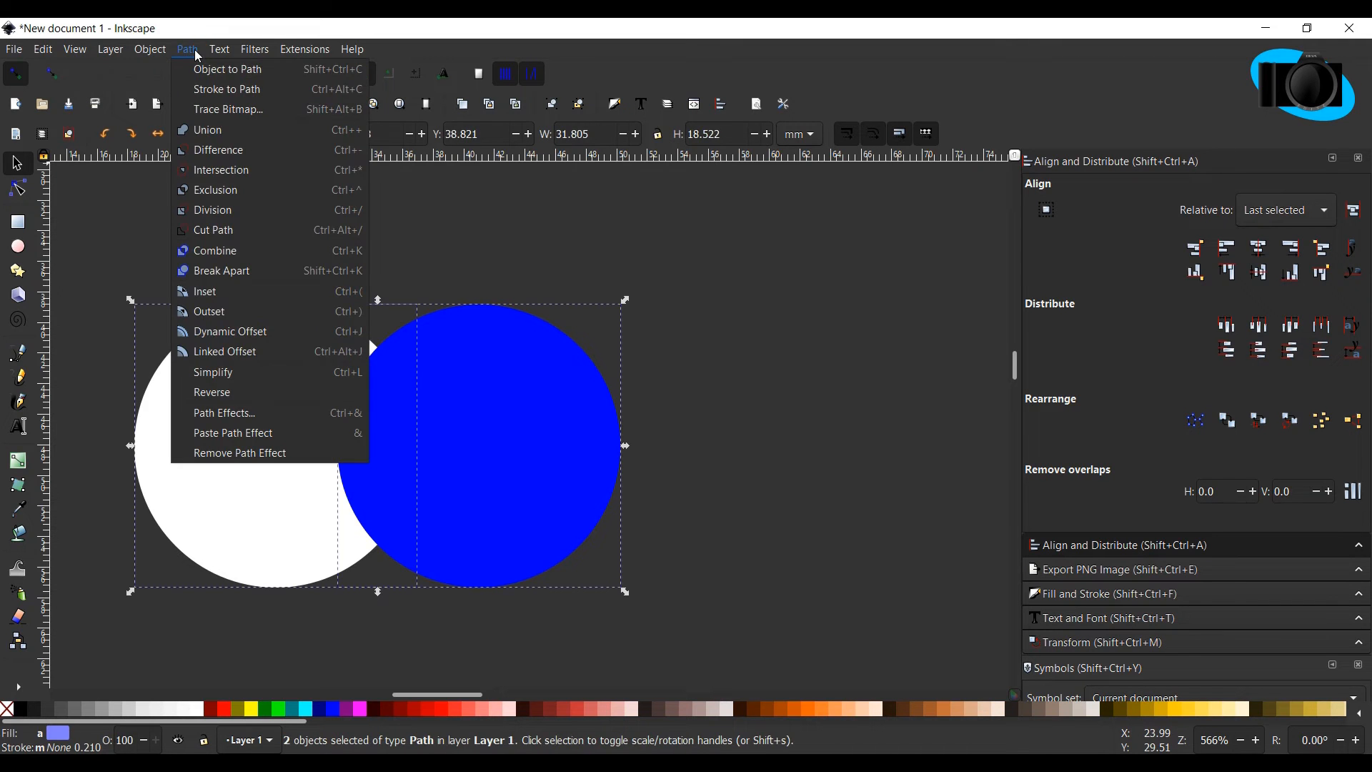
pyautogui.click(216, 176)
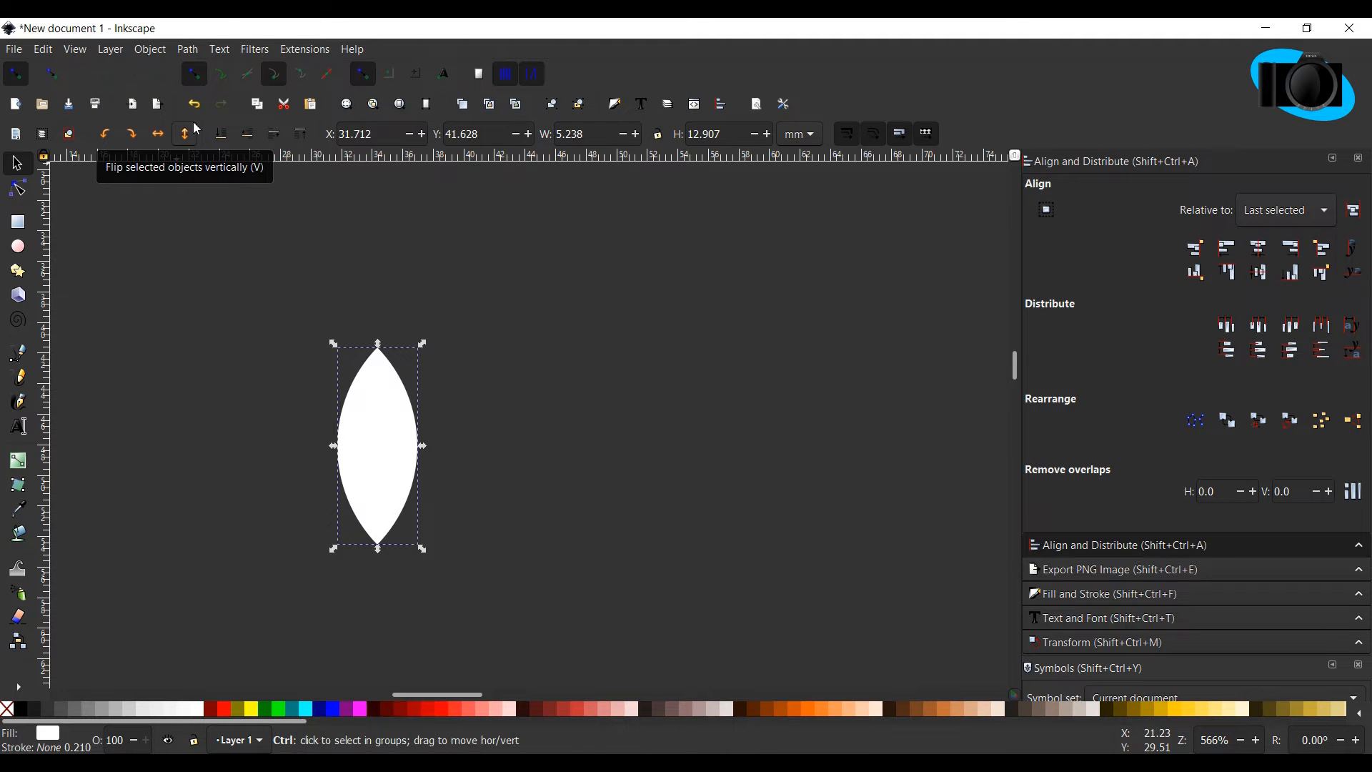
pyautogui.hotkey('ctrl', 'z')
# Reselect both circles, repeat the Intersection operation on them, and undo it.
pyautogui.click(282, 364)
pyautogui.keyDown('shift'); pyautogui.click(439, 389); pyautogui.keyUp('shift')
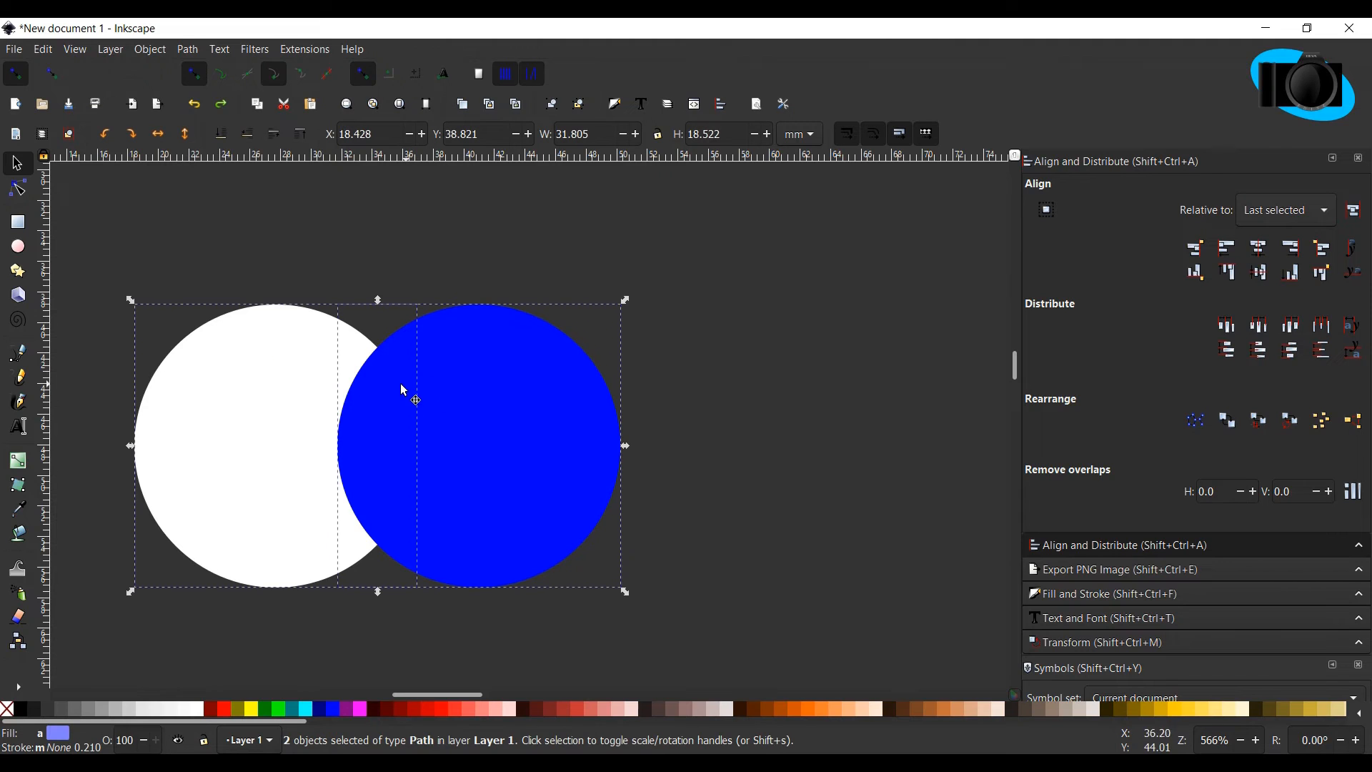
pyautogui.click(182, 50)
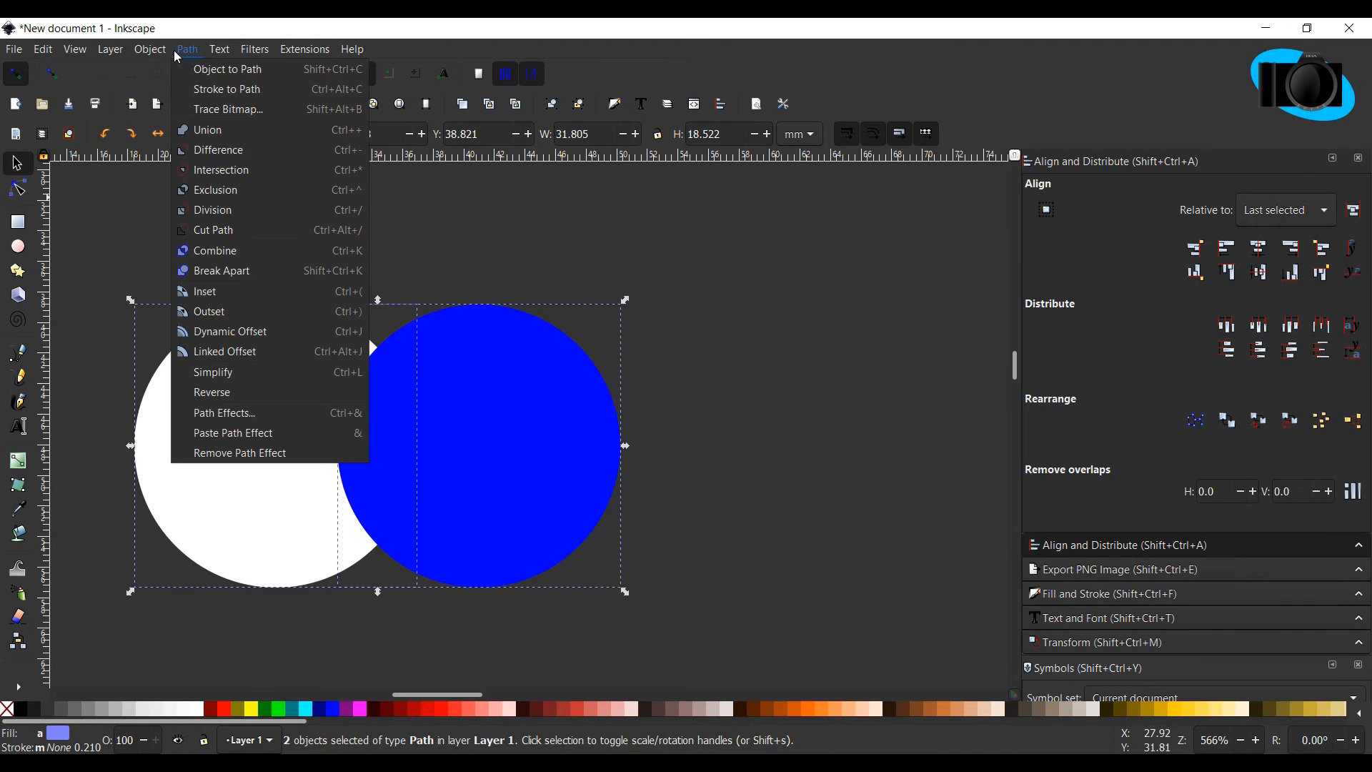
pyautogui.click(201, 166)
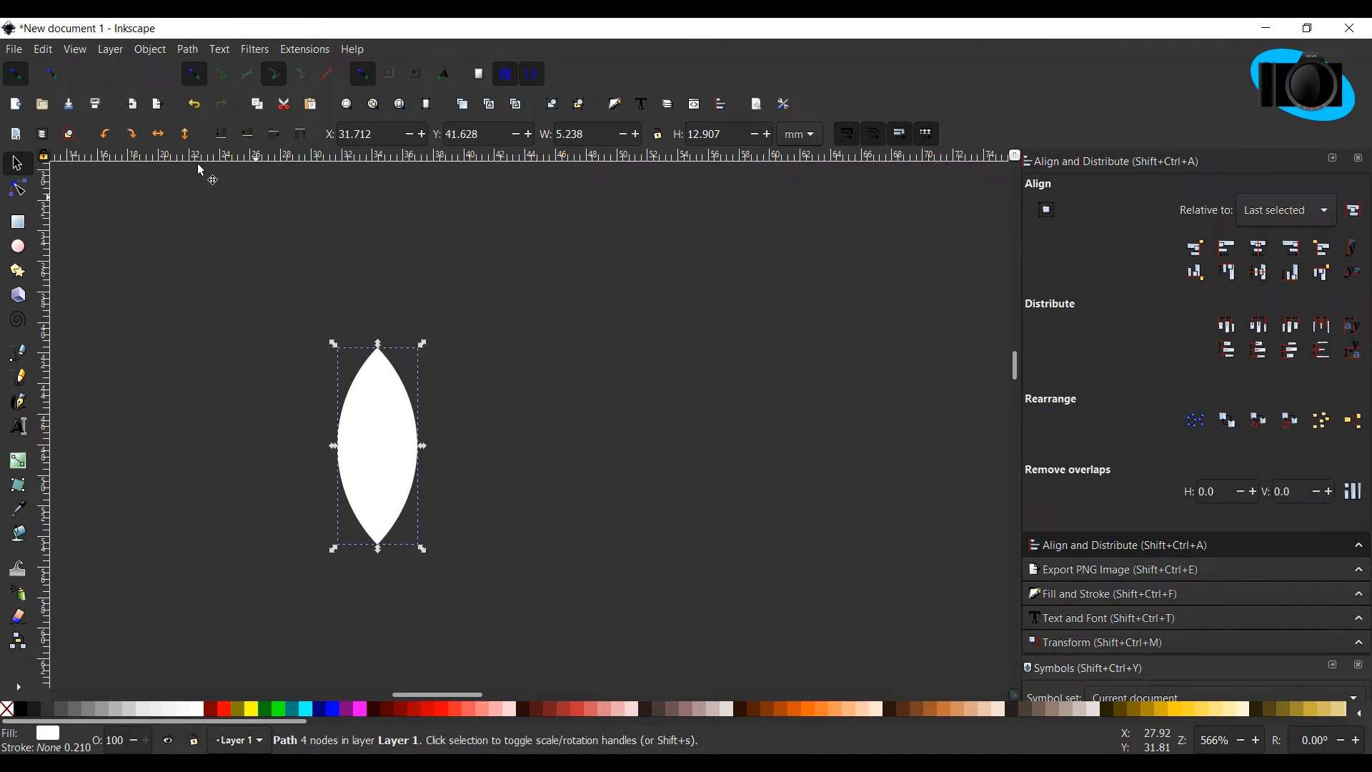
pyautogui.hotkey('ctrl', 'z')
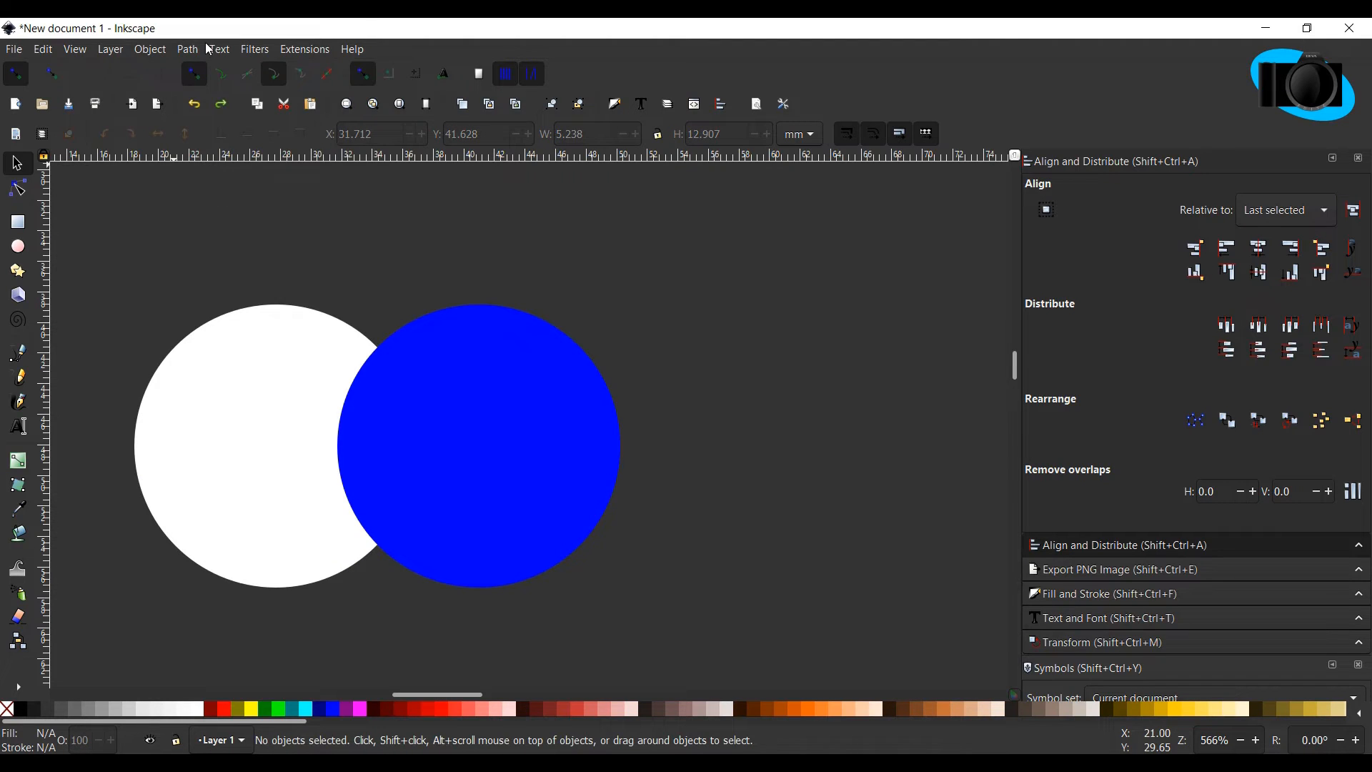
# Select the white and blue circles, apply Exclusion to them, and undo it.
pyautogui.click(190, 50)
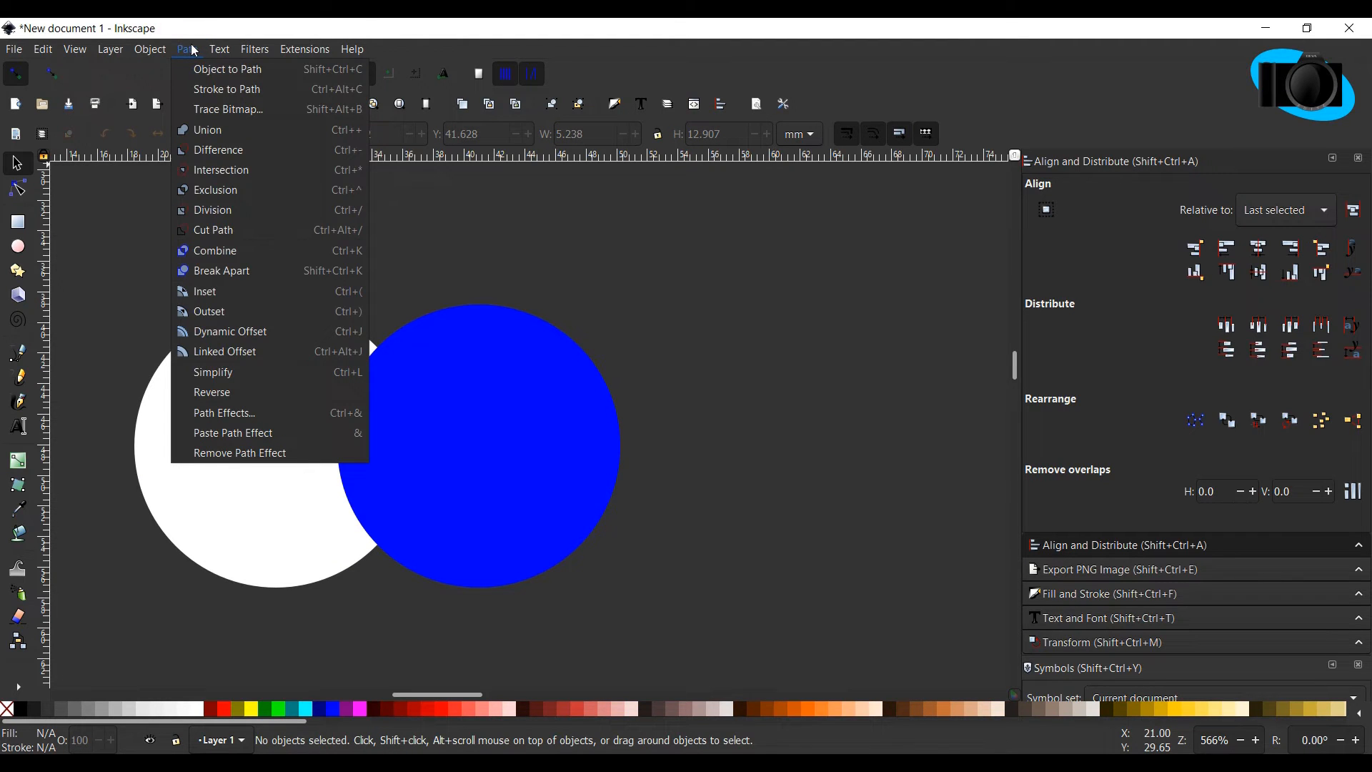
pyautogui.click(97, 306)
pyautogui.click(228, 388)
pyautogui.keyDown('shift'); pyautogui.click(463, 392); pyautogui.keyUp('shift')
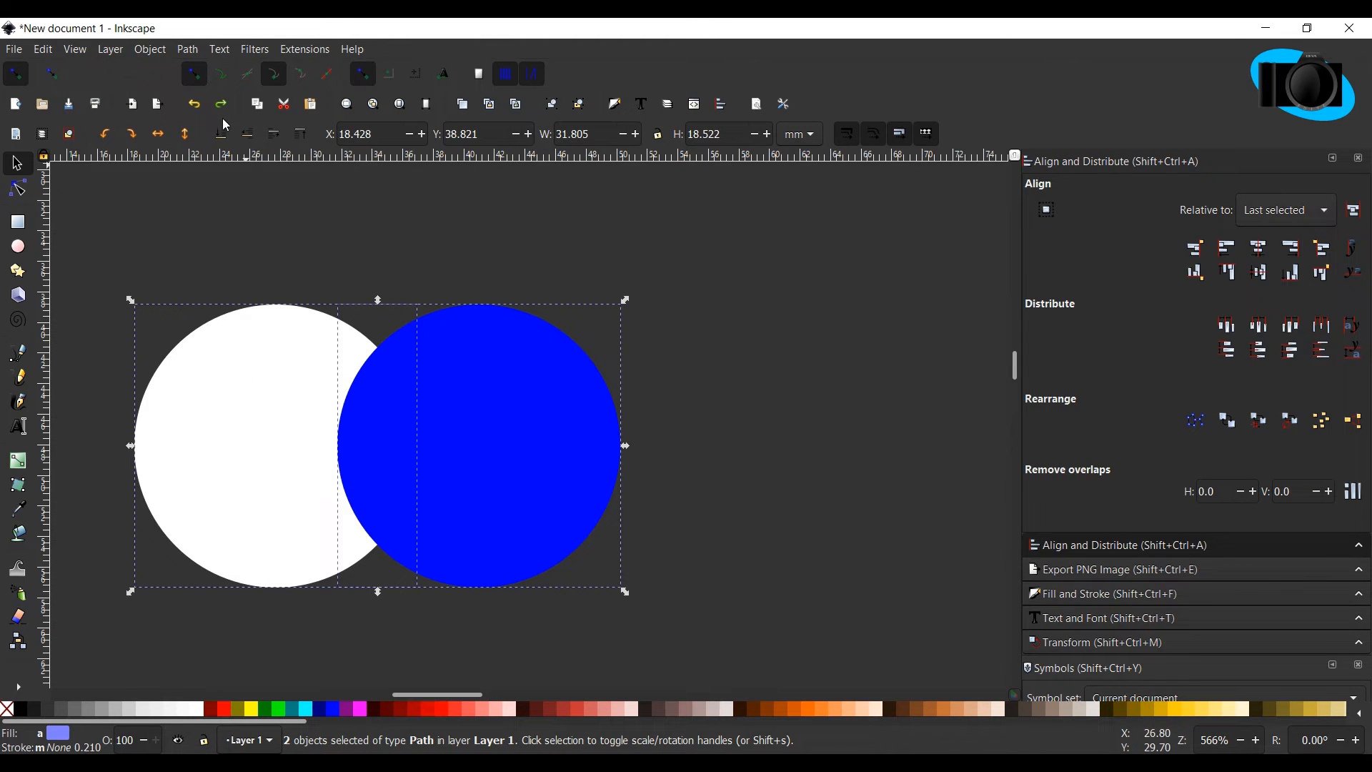
pyautogui.click(188, 49)
pyautogui.click(204, 192)
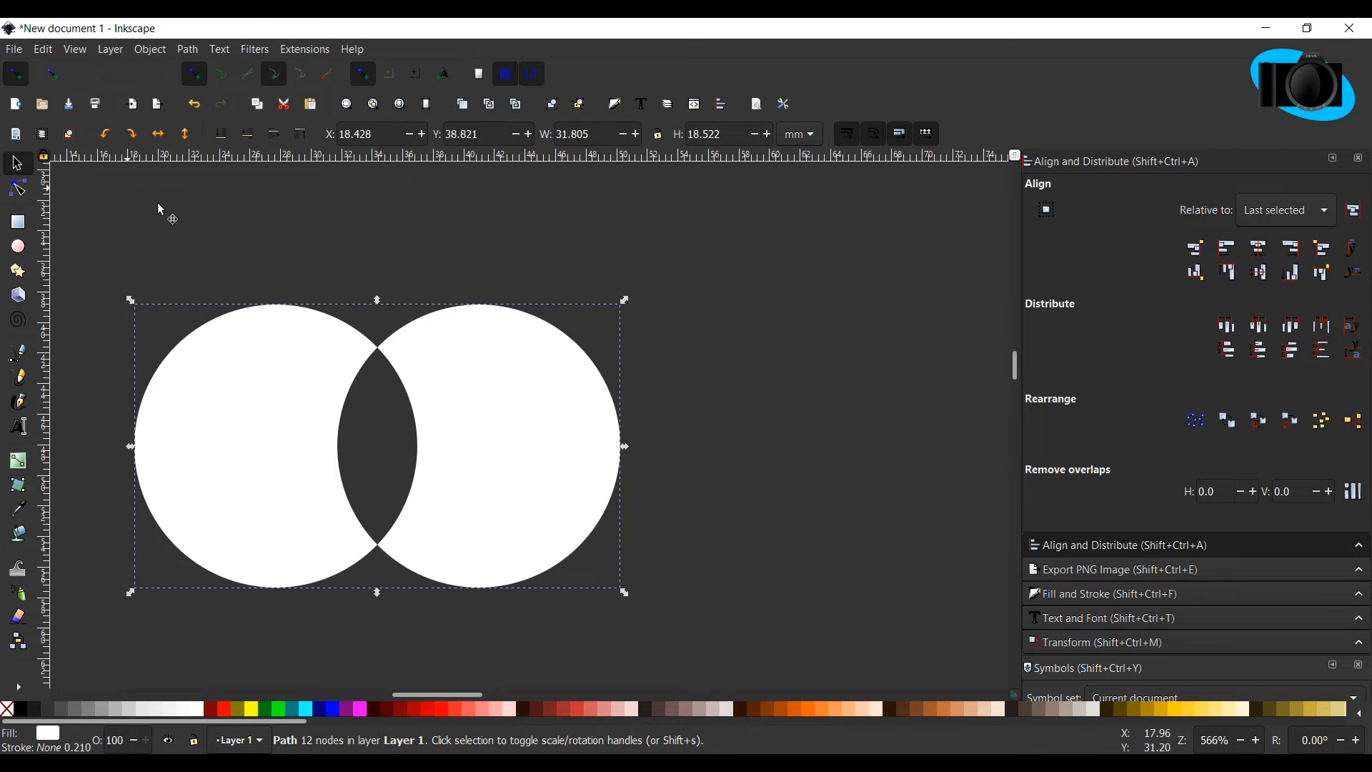
pyautogui.click(190, 50)
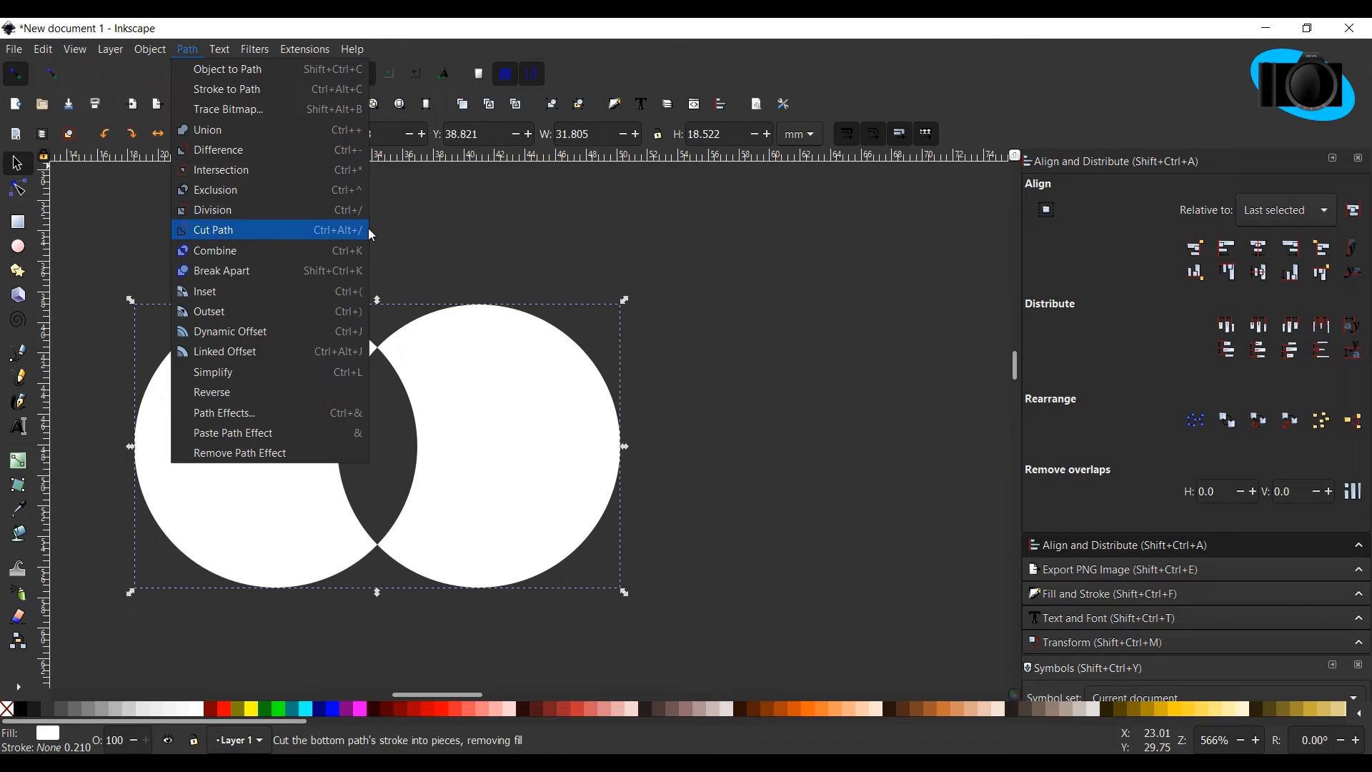
pyautogui.click(420, 238)
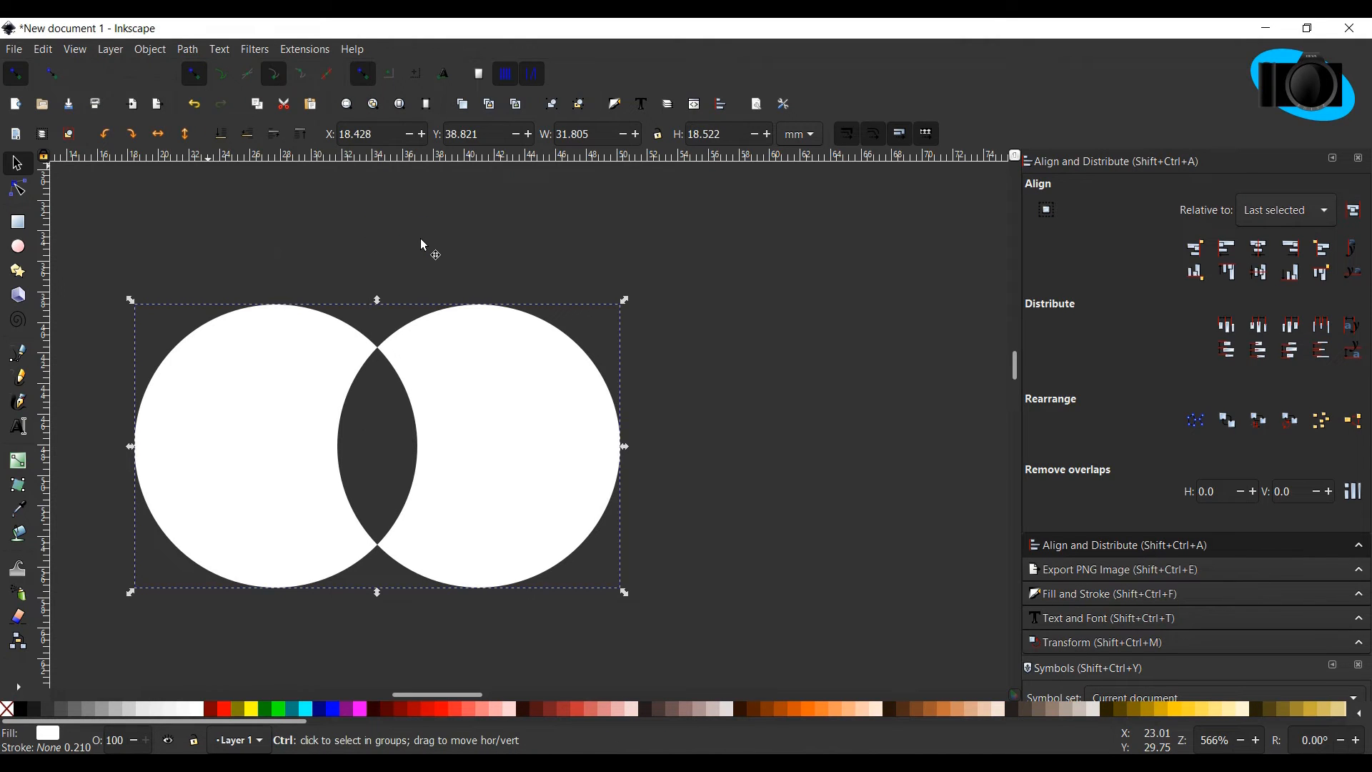
pyautogui.hotkey('ctrl', 'z')
# Select both circles and split the white circle along the blue circle's outline with Division.
pyautogui.click(188, 49)
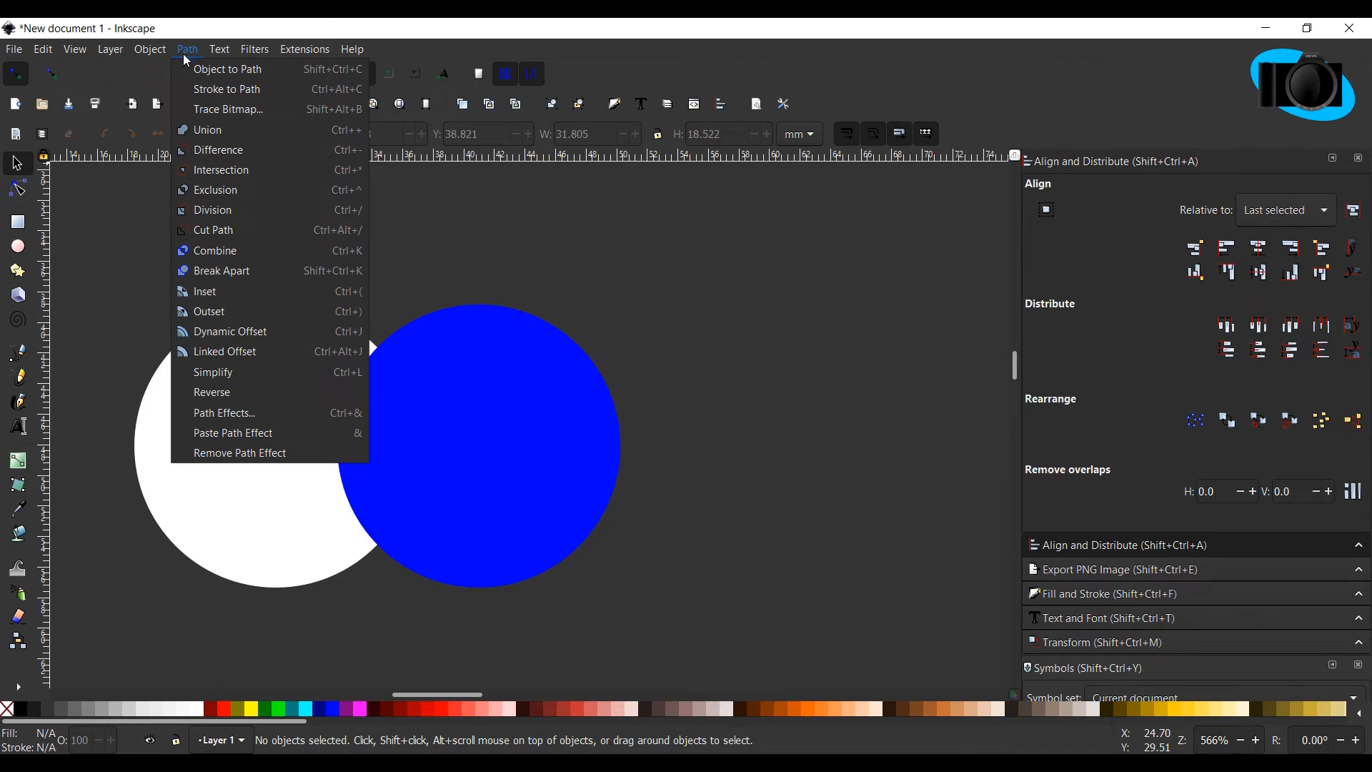
pyautogui.click(125, 230)
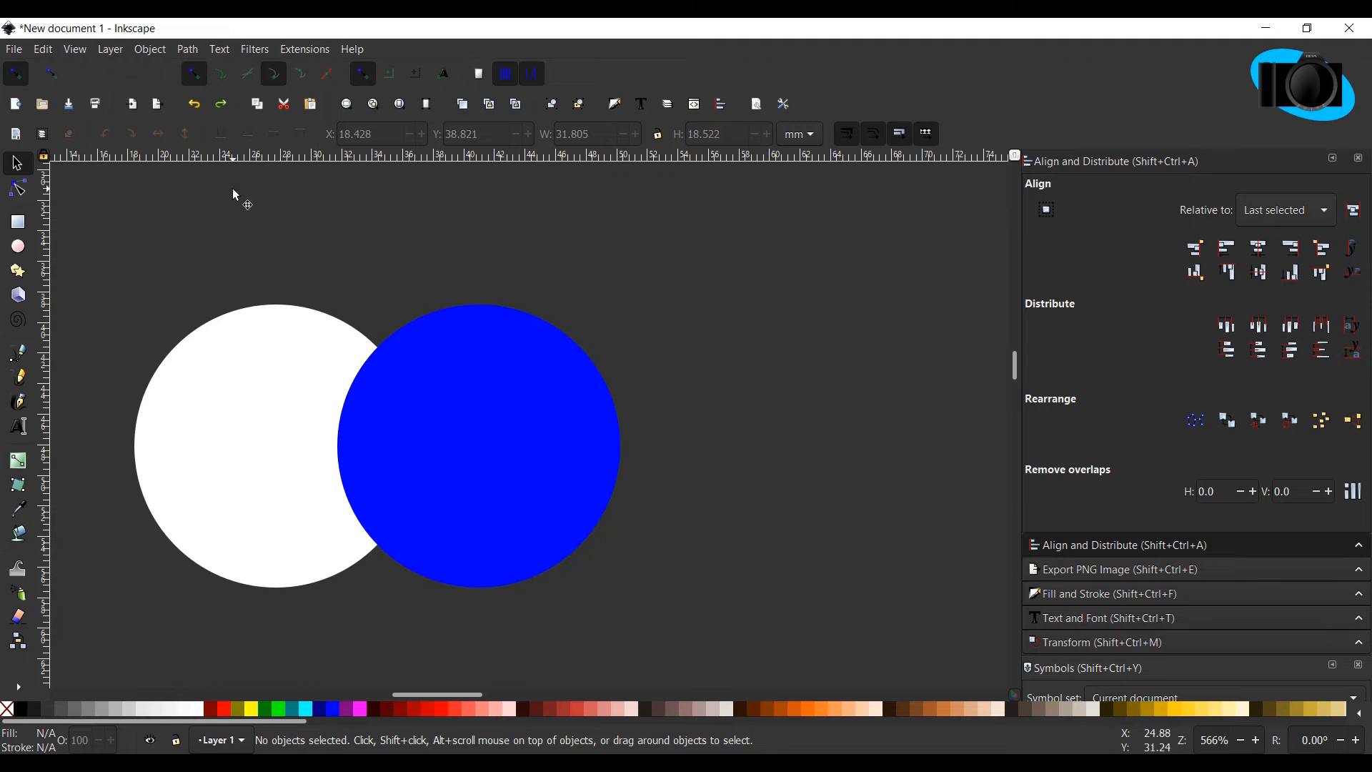
pyautogui.click(332, 376)
pyautogui.keyDown('shift'); pyautogui.click(438, 407); pyautogui.keyUp('shift')
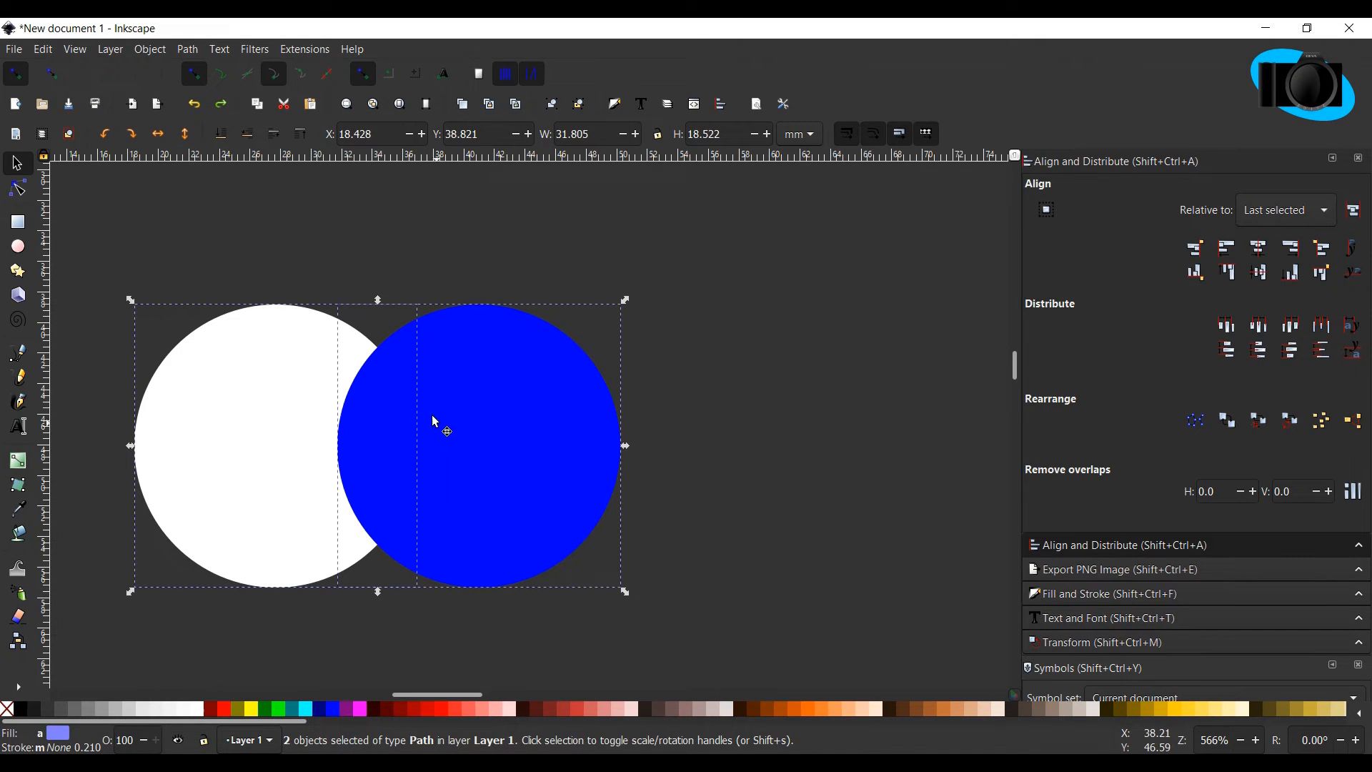
pyautogui.click(199, 56)
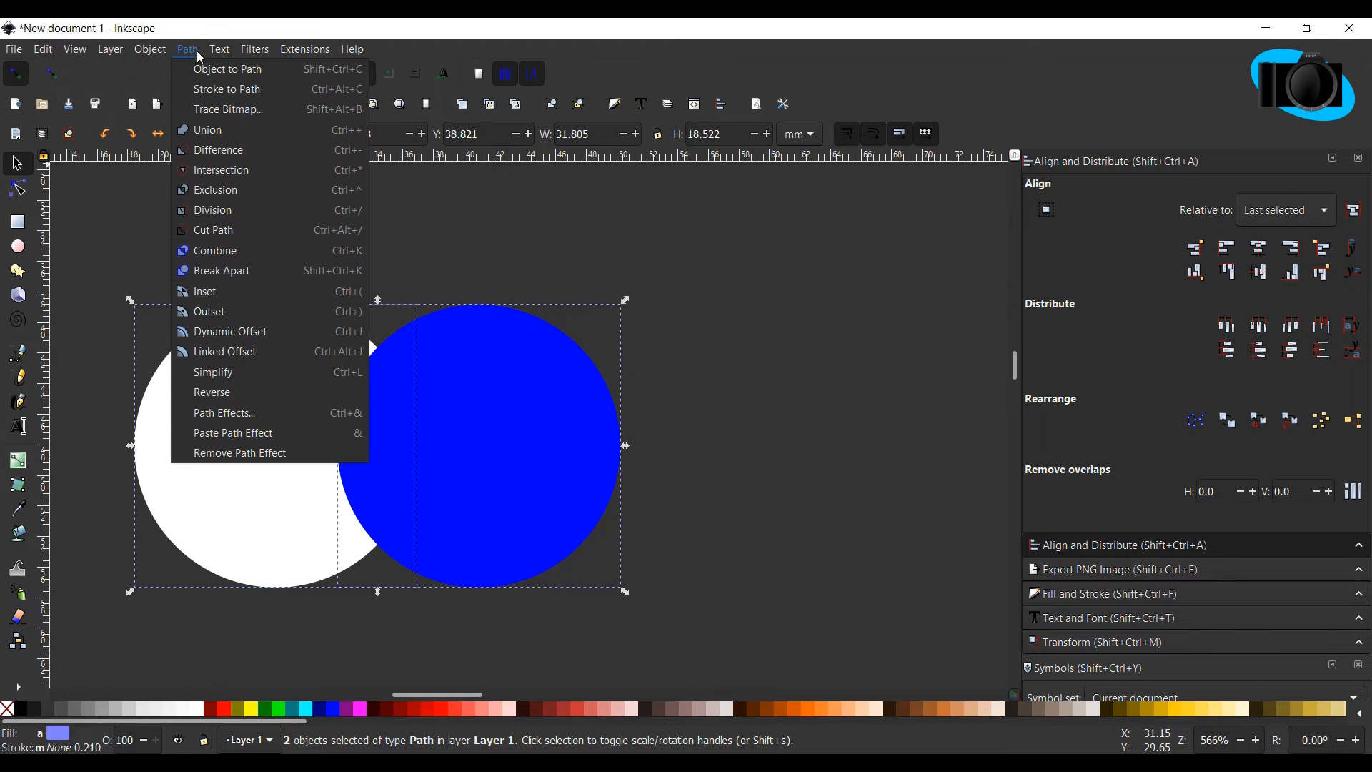
pyautogui.click(208, 213)
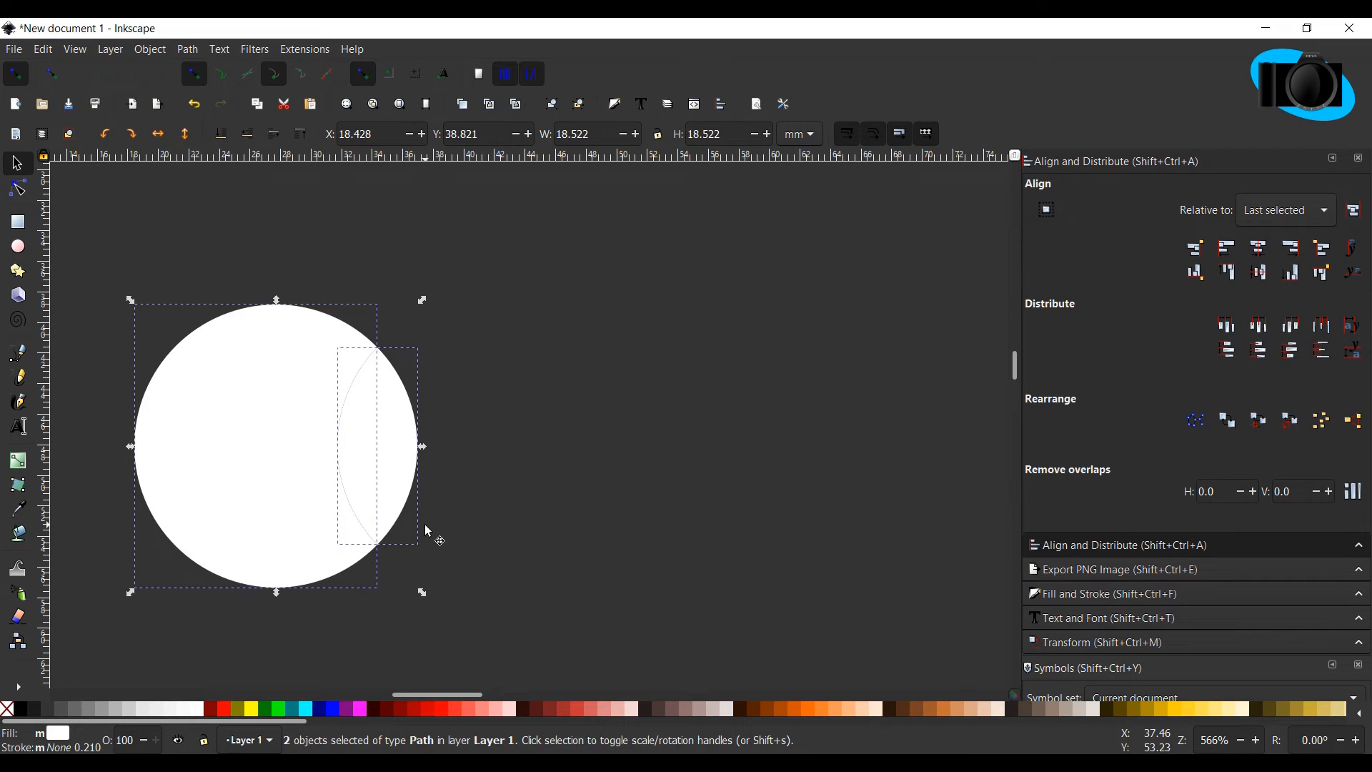
# Move the lens-shaped piece of the divided white circle about 2.4 mm to the right, away from the larger piece.
pyautogui.scroll(1, 428, 534)
pyautogui.hscroll(-1, 426, 534)
pyautogui.scroll(1, 422, 534)
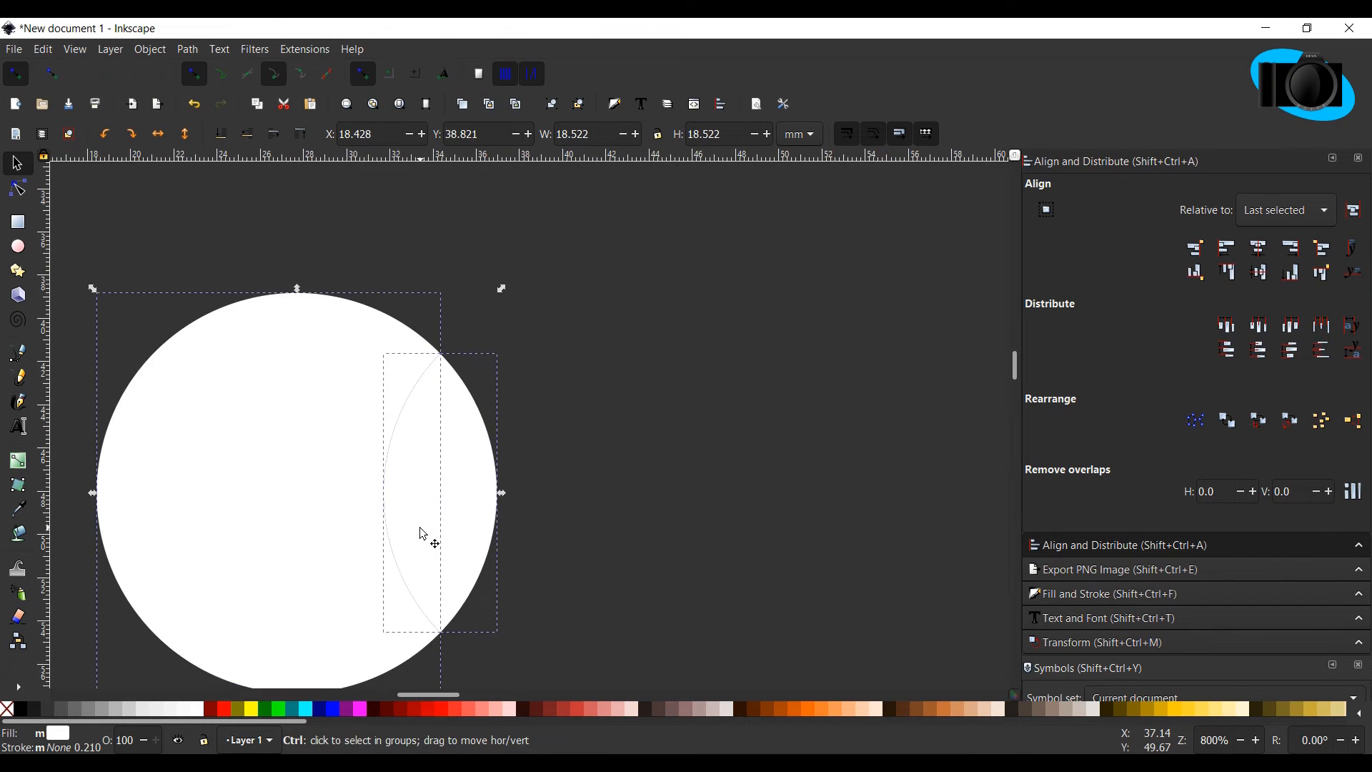
pyautogui.scroll(2, 420, 528)
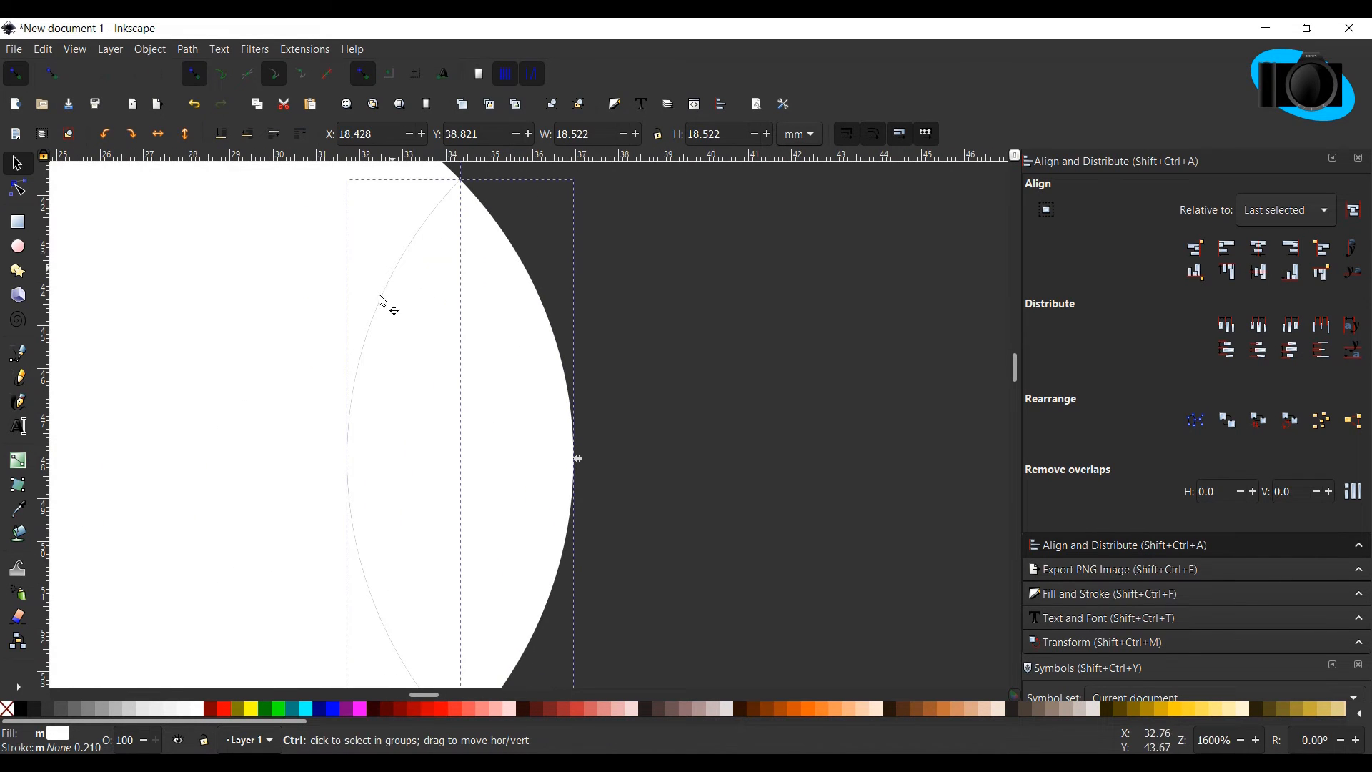
pyautogui.scroll(-2, 404, 439)
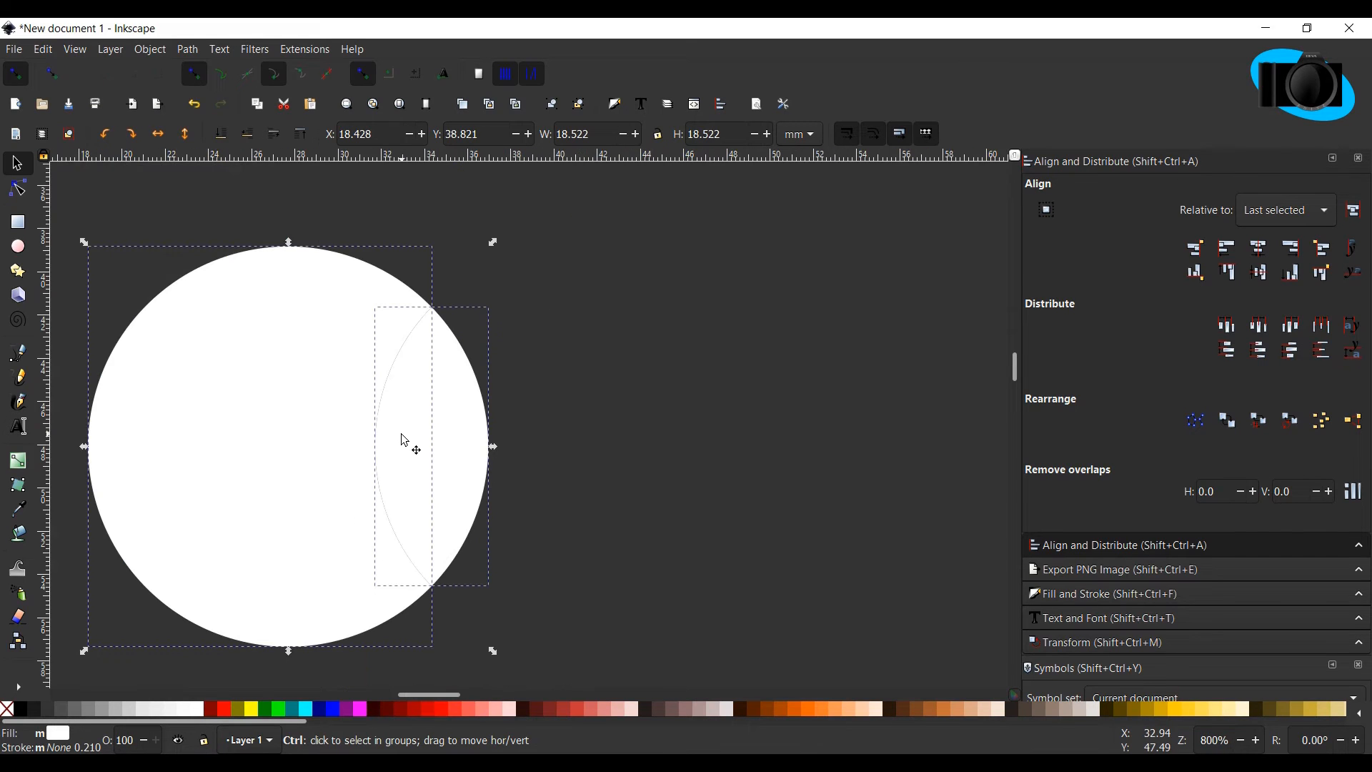
pyautogui.scroll(-1, 404, 440)
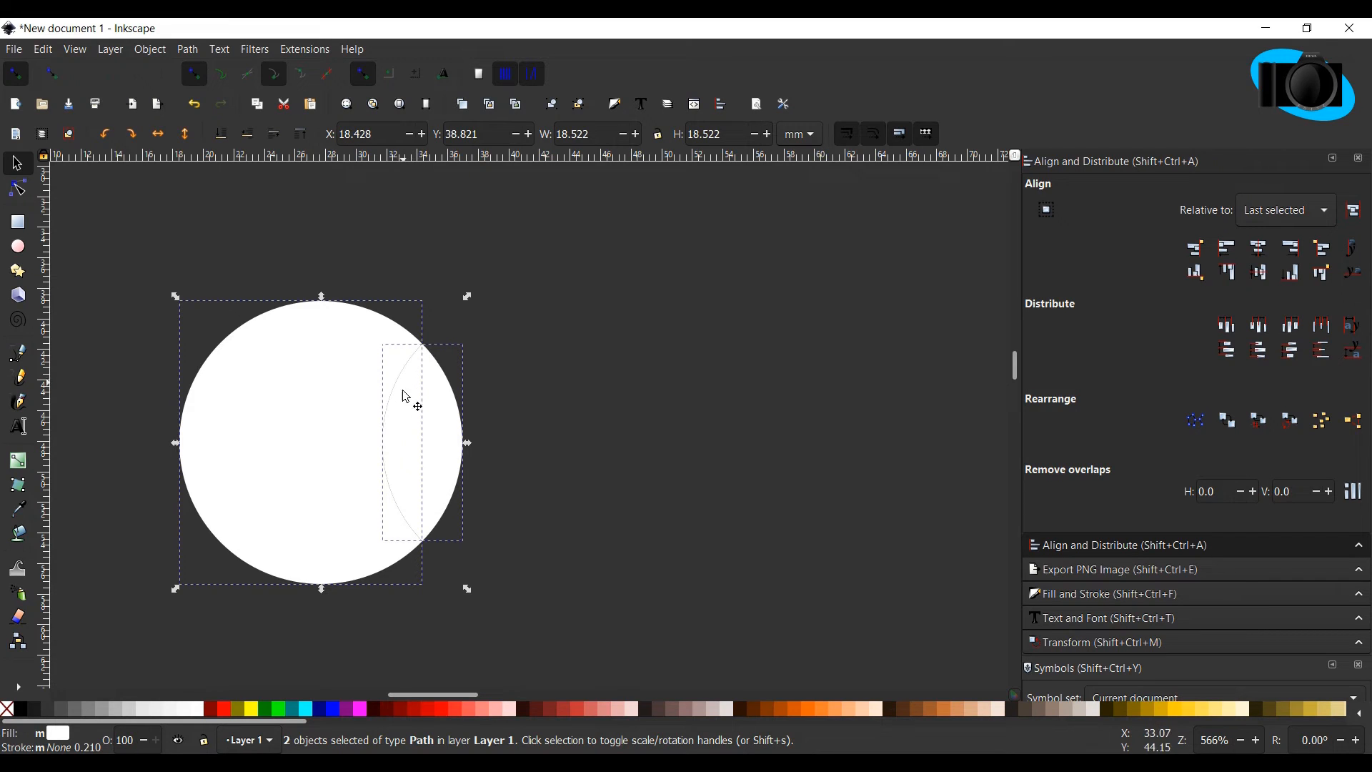
pyautogui.click(475, 388)
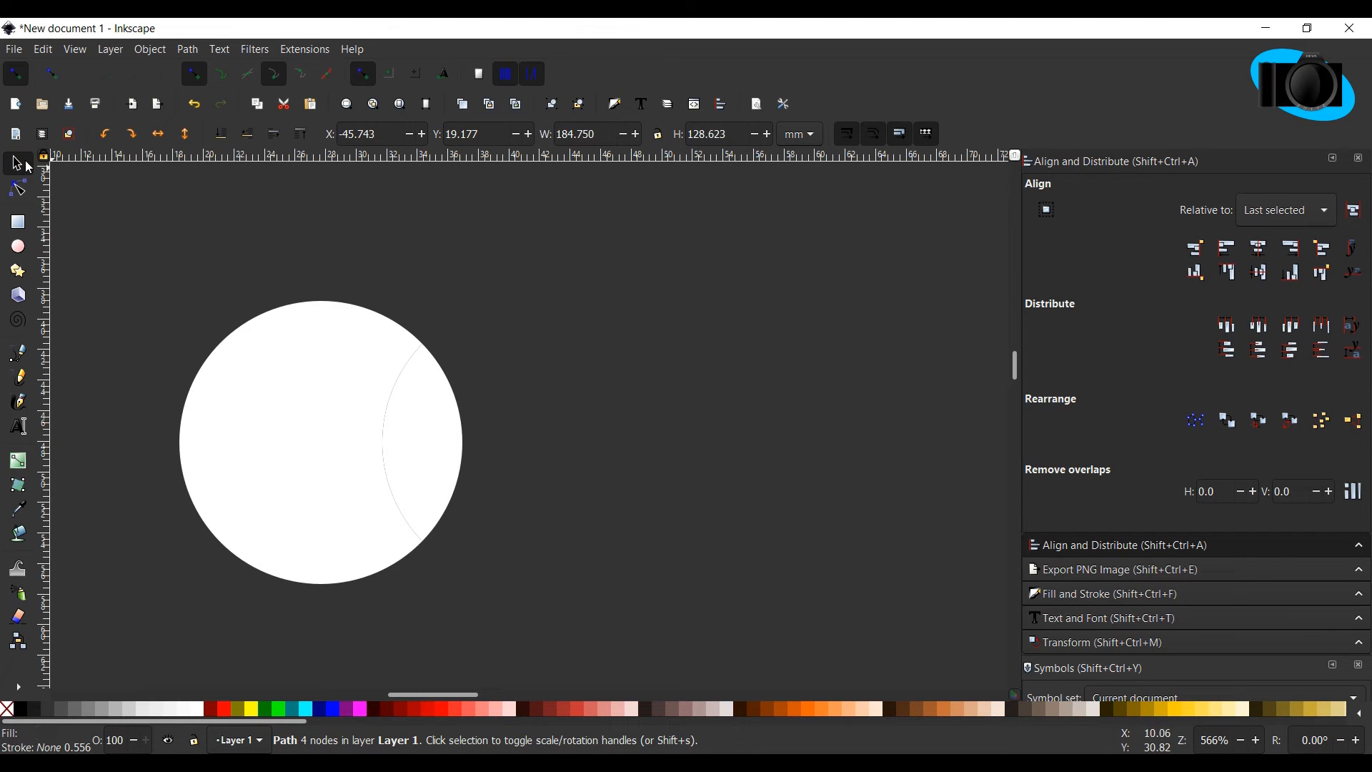
pyautogui.click(438, 438)
pyautogui.moveTo(437, 438); pyautogui.dragTo(477, 435)
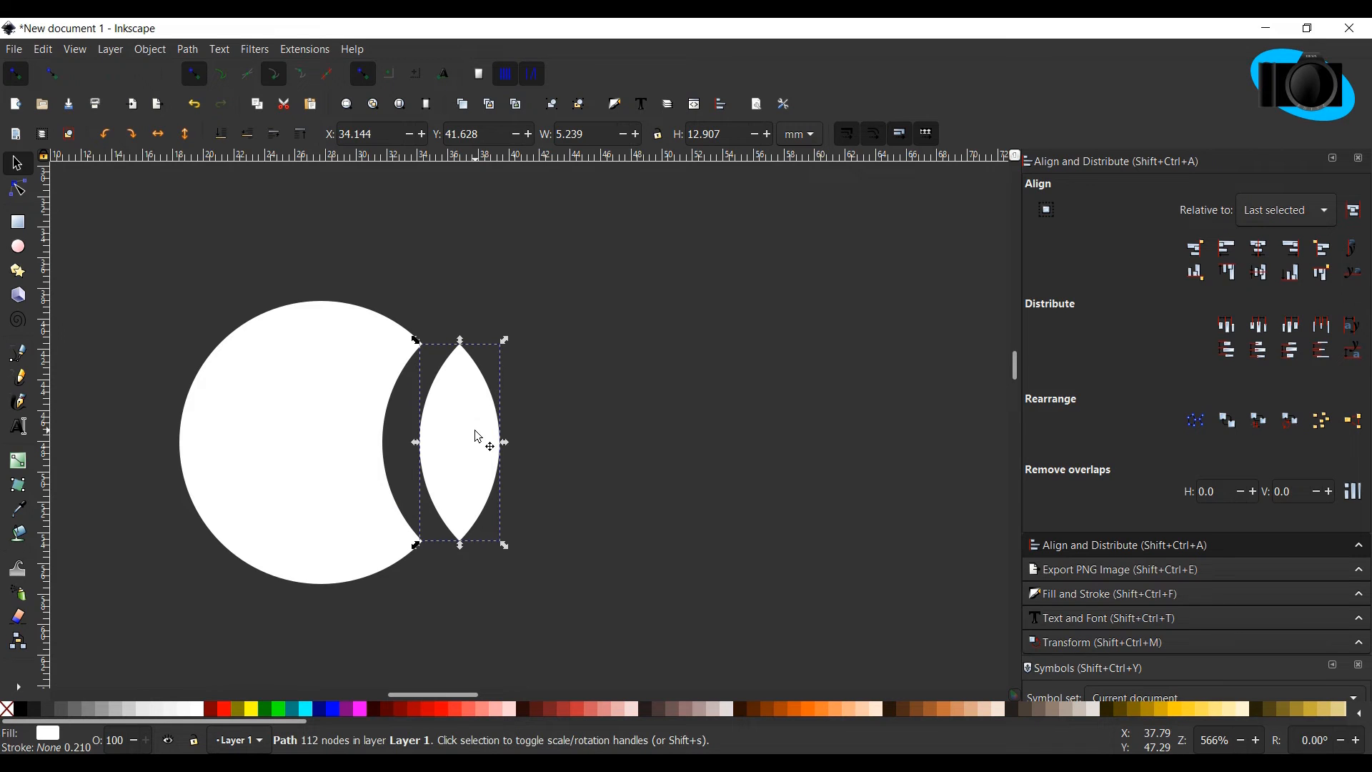
# Delete the lens-shaped piece, and undo the deletion, the move and the division to restore both circles.
pyautogui.press('Delete')
pyautogui.press('ctrl')
pyautogui.hotkey('ctrl', 'z')
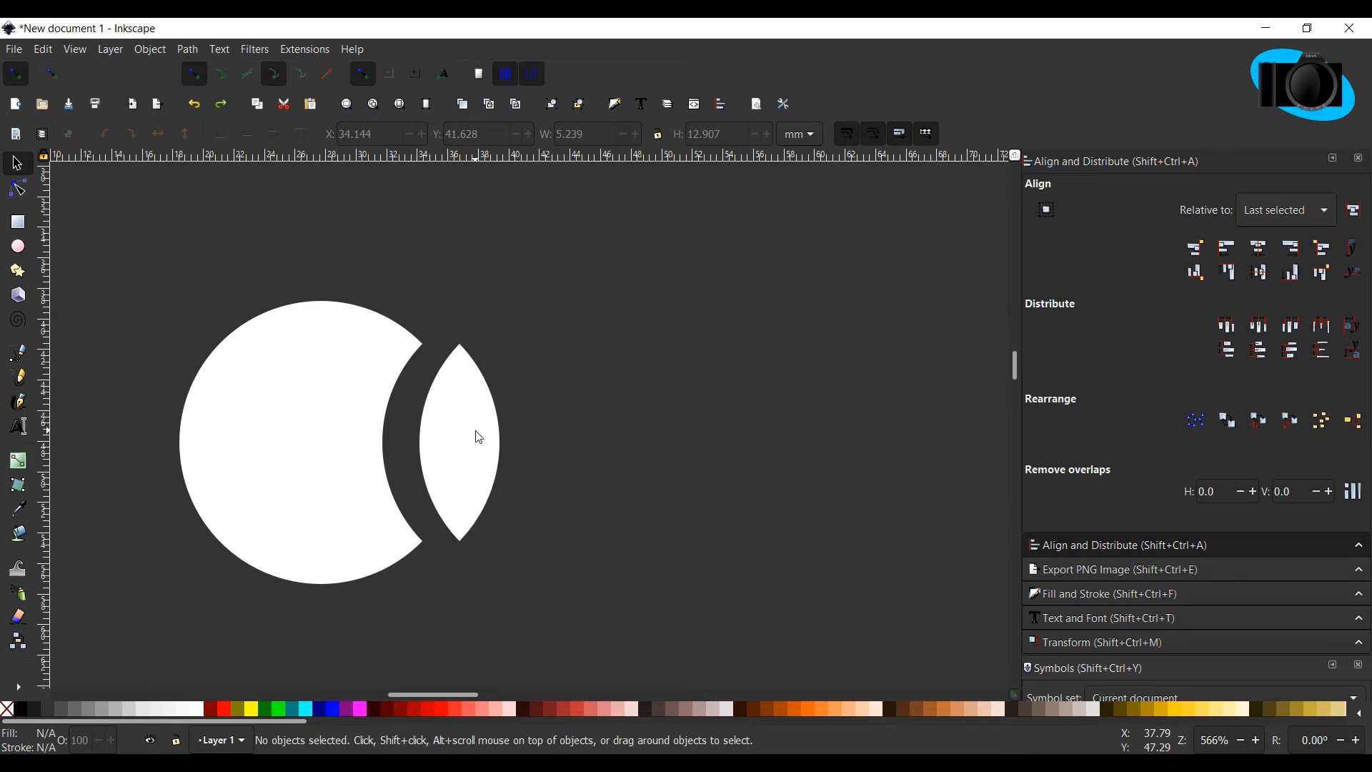
pyautogui.hotkey('ctrl', 'z')
pyautogui.hotkey('ctrl', 'z')
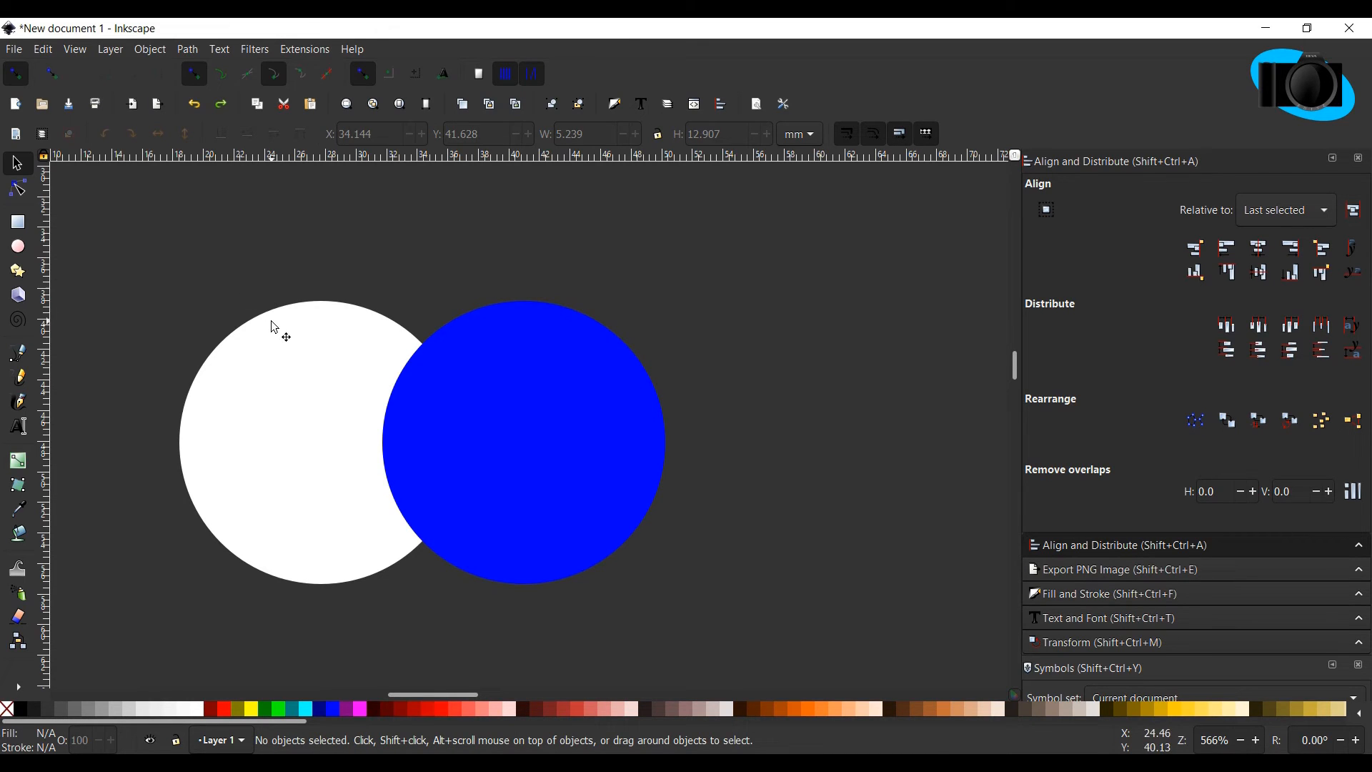
pyautogui.click(189, 50)
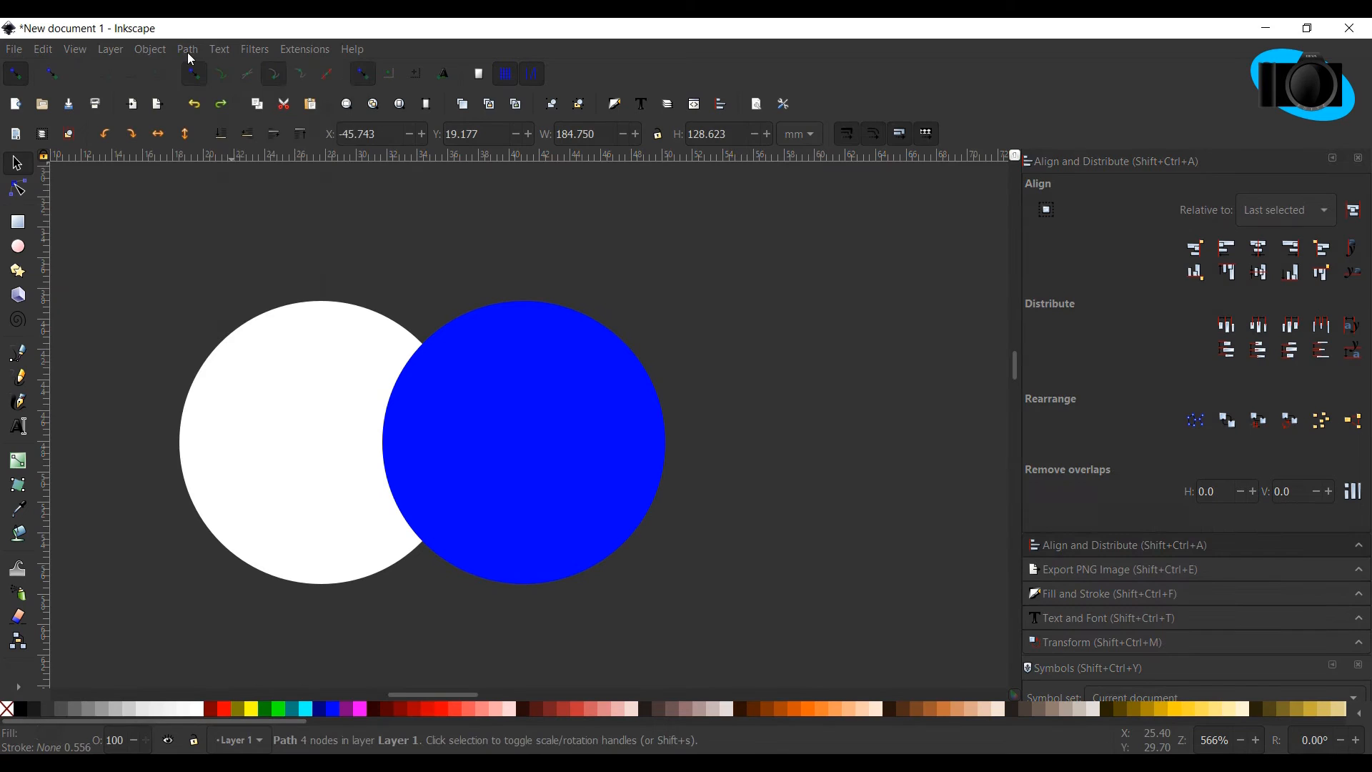
pyautogui.click(187, 52)
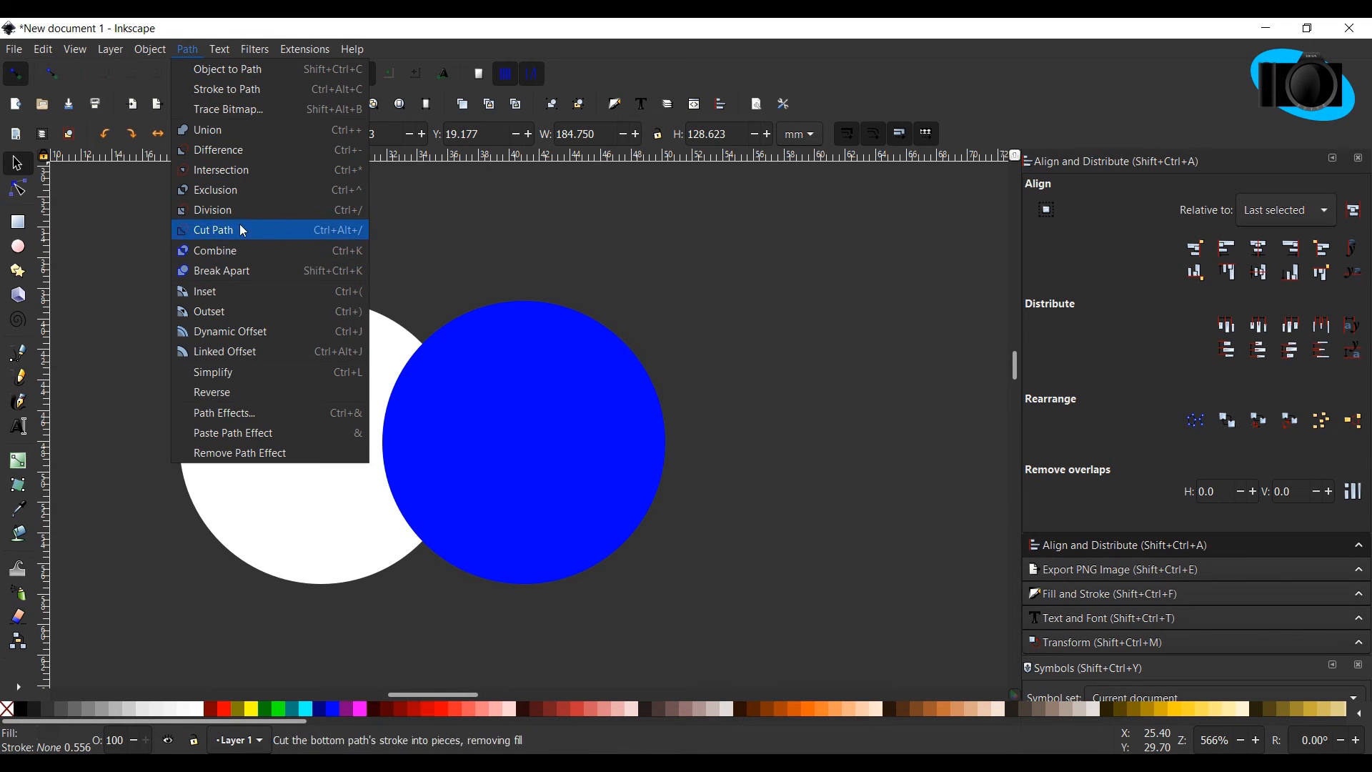
pyautogui.click(656, 281)
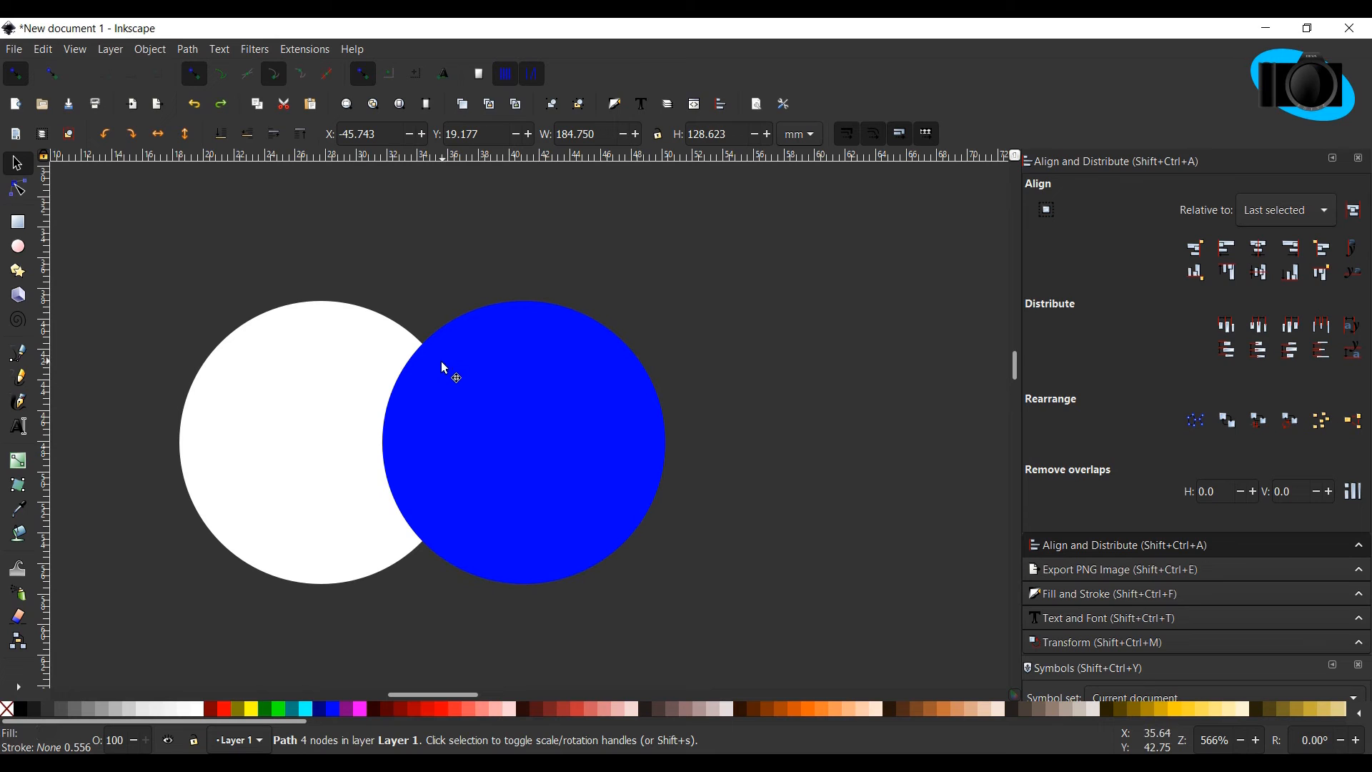
# Select both the blue and white circles and give them a black stroke.
pyautogui.click(499, 365)
pyautogui.keyDown('shift'); pyautogui.click(307, 391); pyautogui.keyUp('shift')
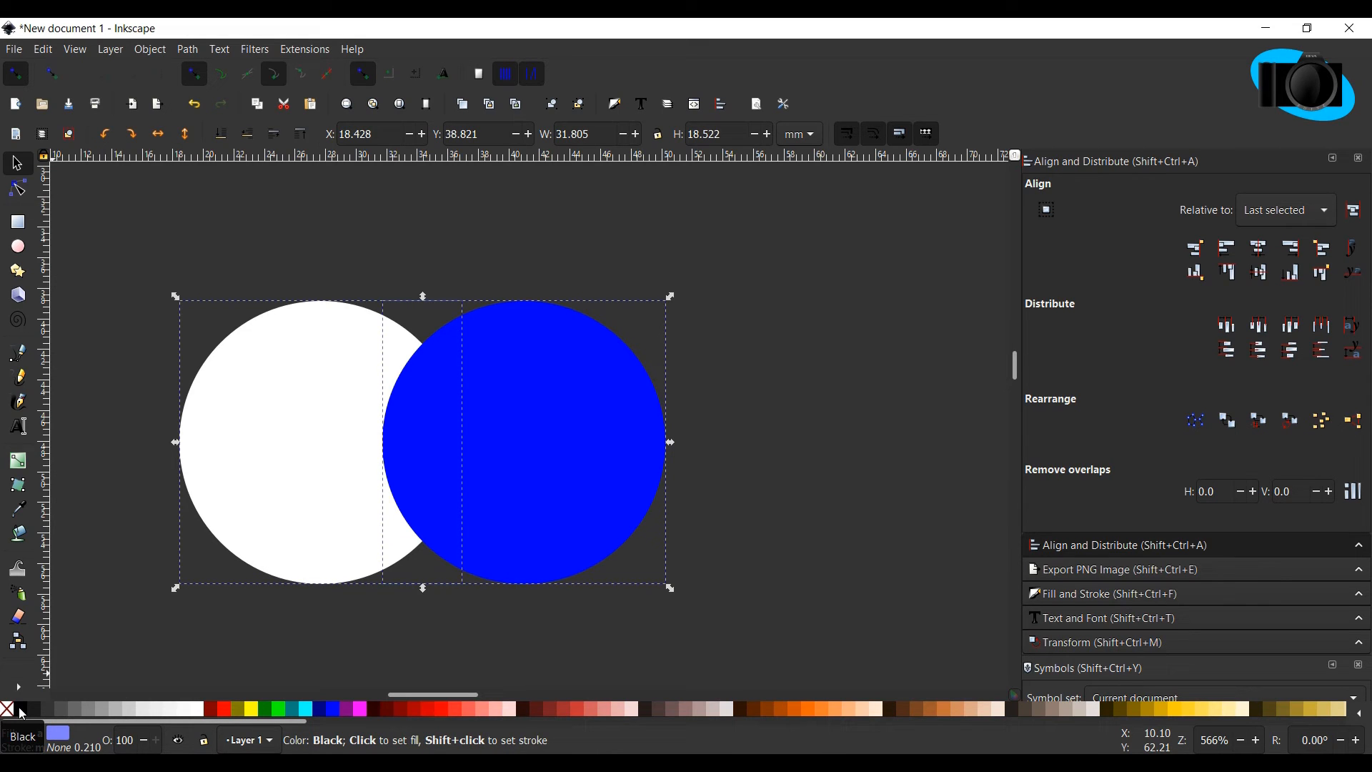
pyautogui.keyDown('shift'); pyautogui.click(21, 713); pyautogui.keyUp('shift')
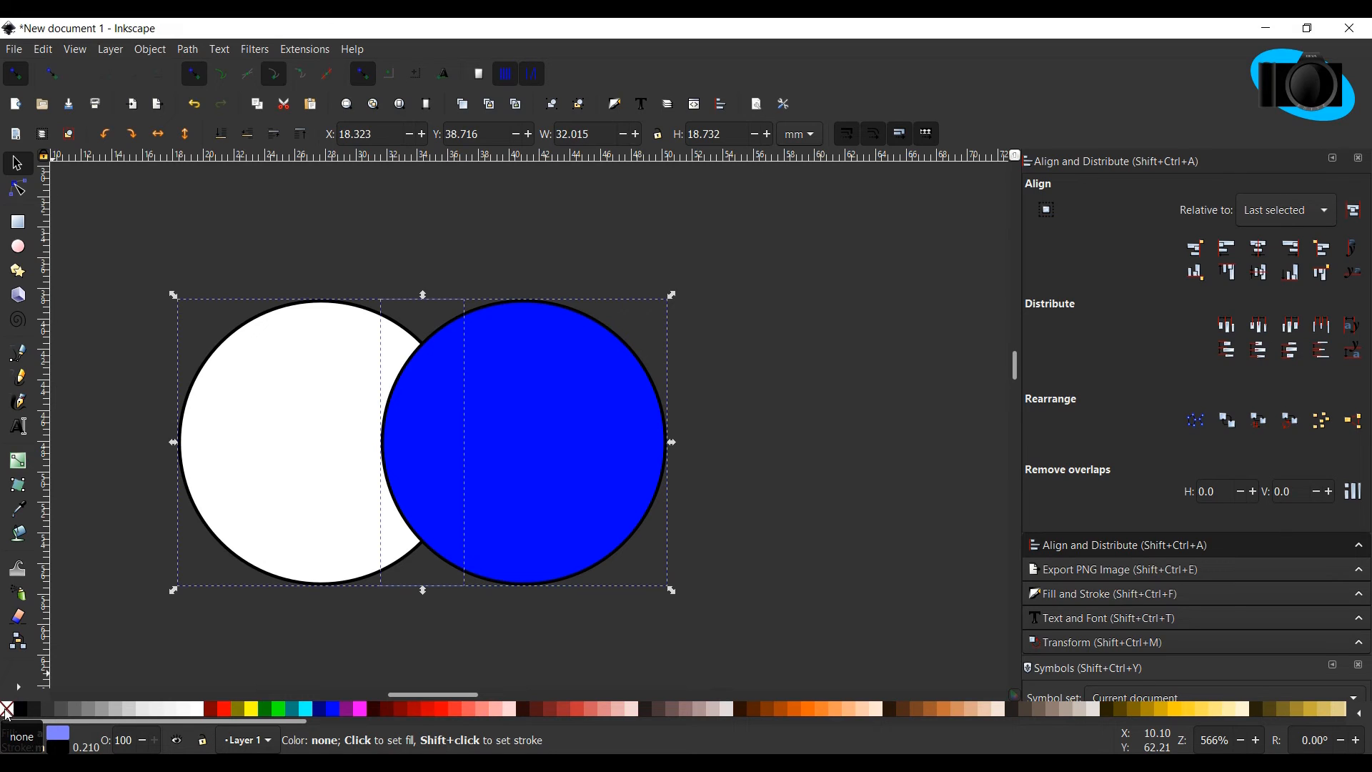
# Remove and reapply the black stroke on both circles, and split the white circle's outline at the blue circle with Cut Path.
pyautogui.keyDown('shift'); pyautogui.click(6, 712); pyautogui.keyUp('shift')
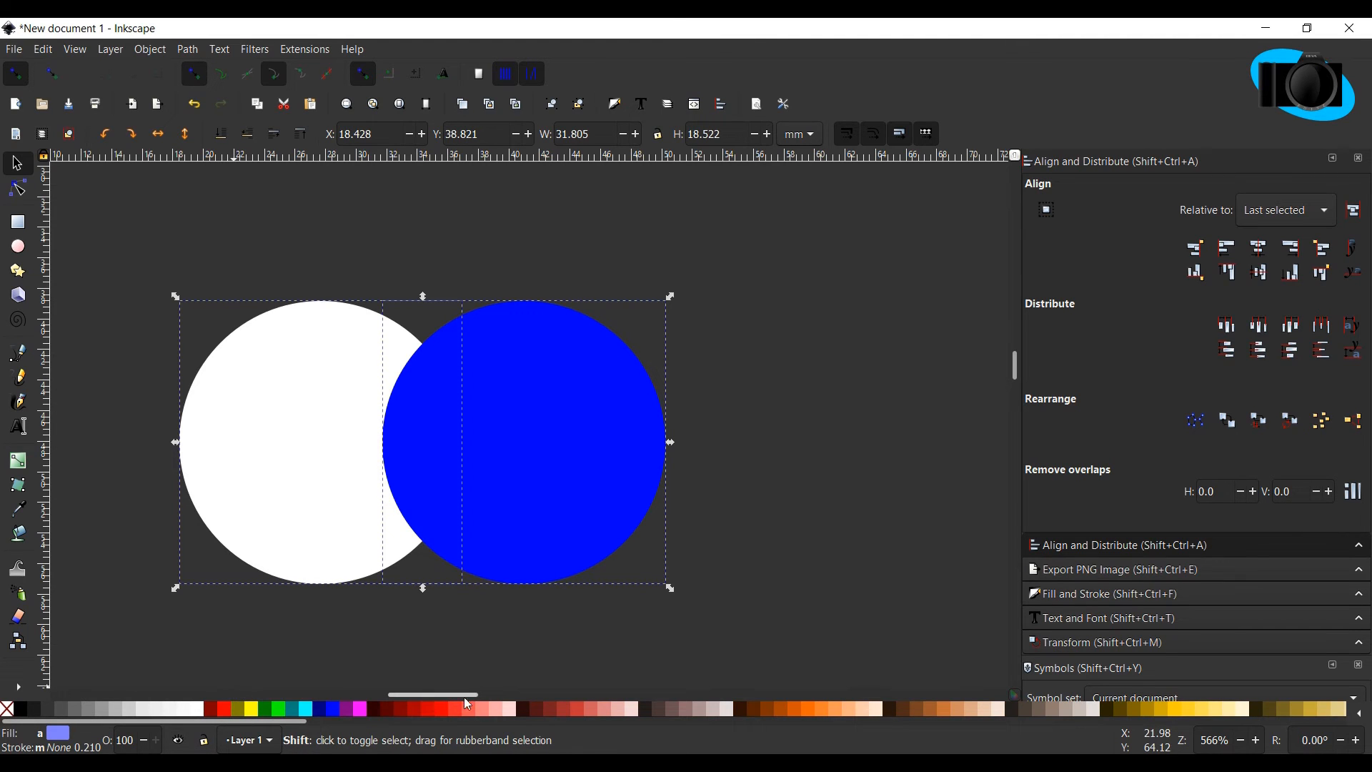
pyautogui.keyDown('shift'); pyautogui.click(21, 709); pyautogui.keyUp('shift')
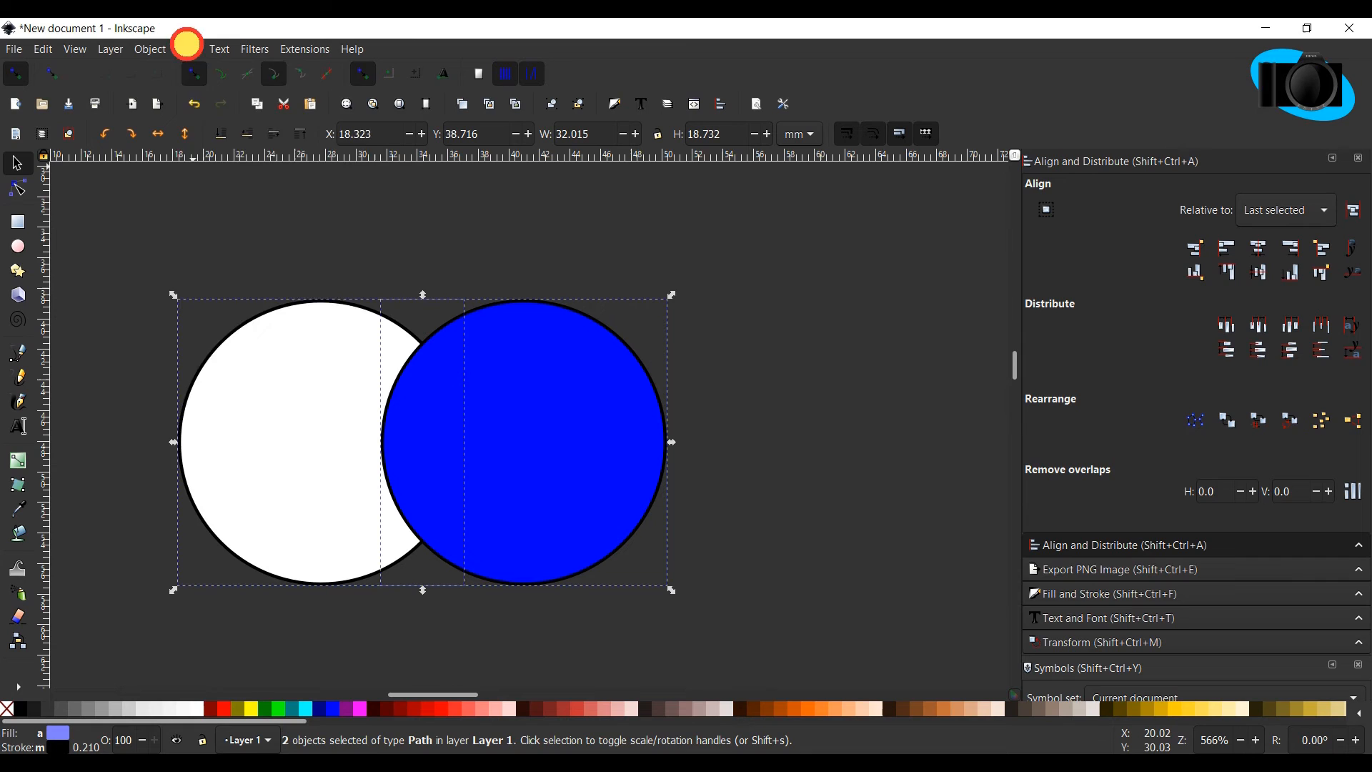
pyautogui.click(188, 50)
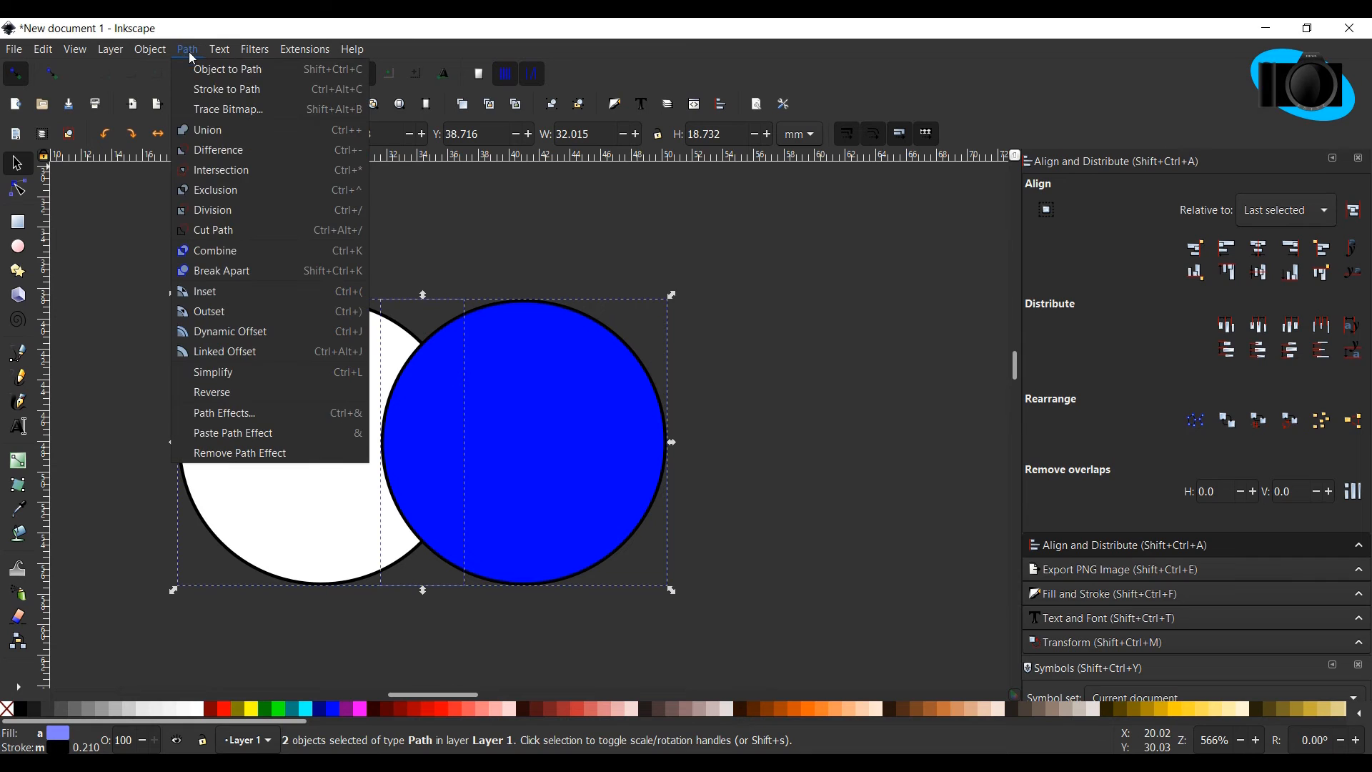
pyautogui.click(216, 232)
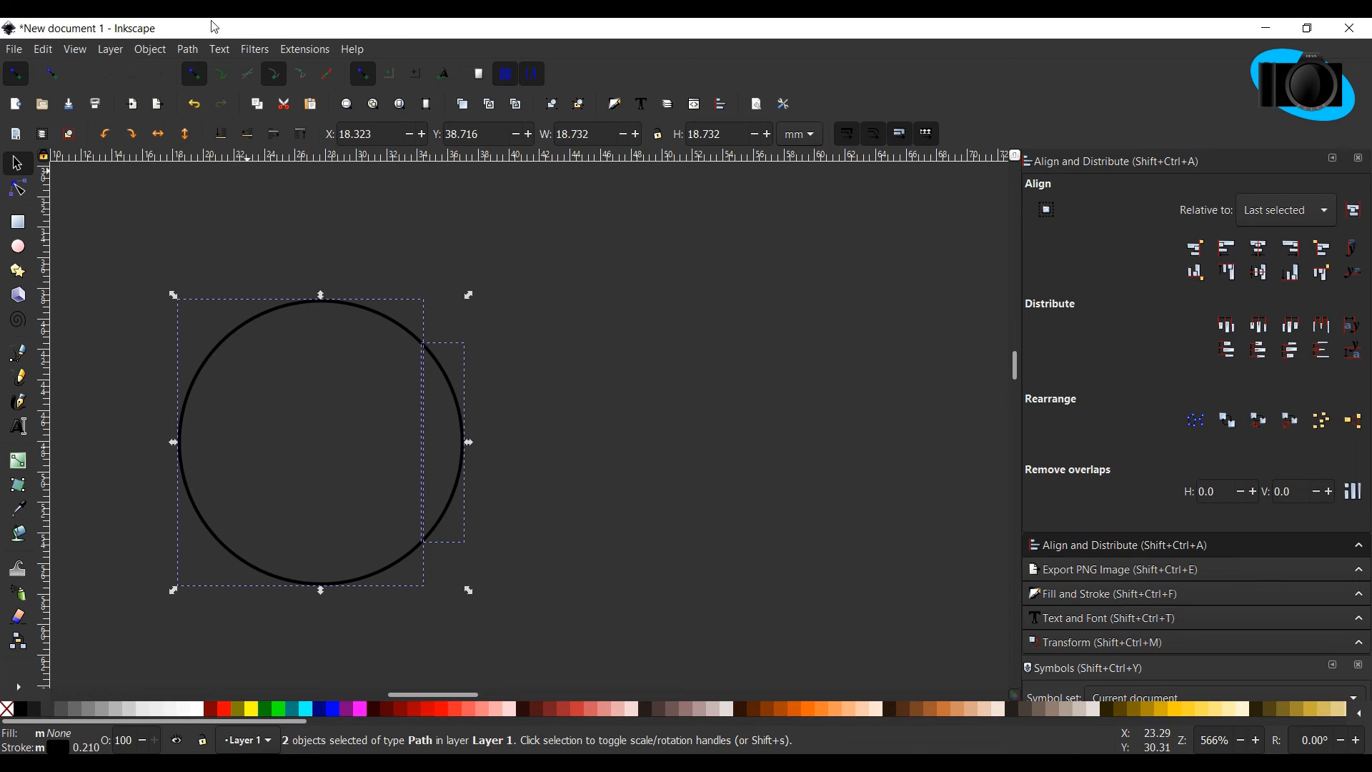
pyautogui.click(186, 49)
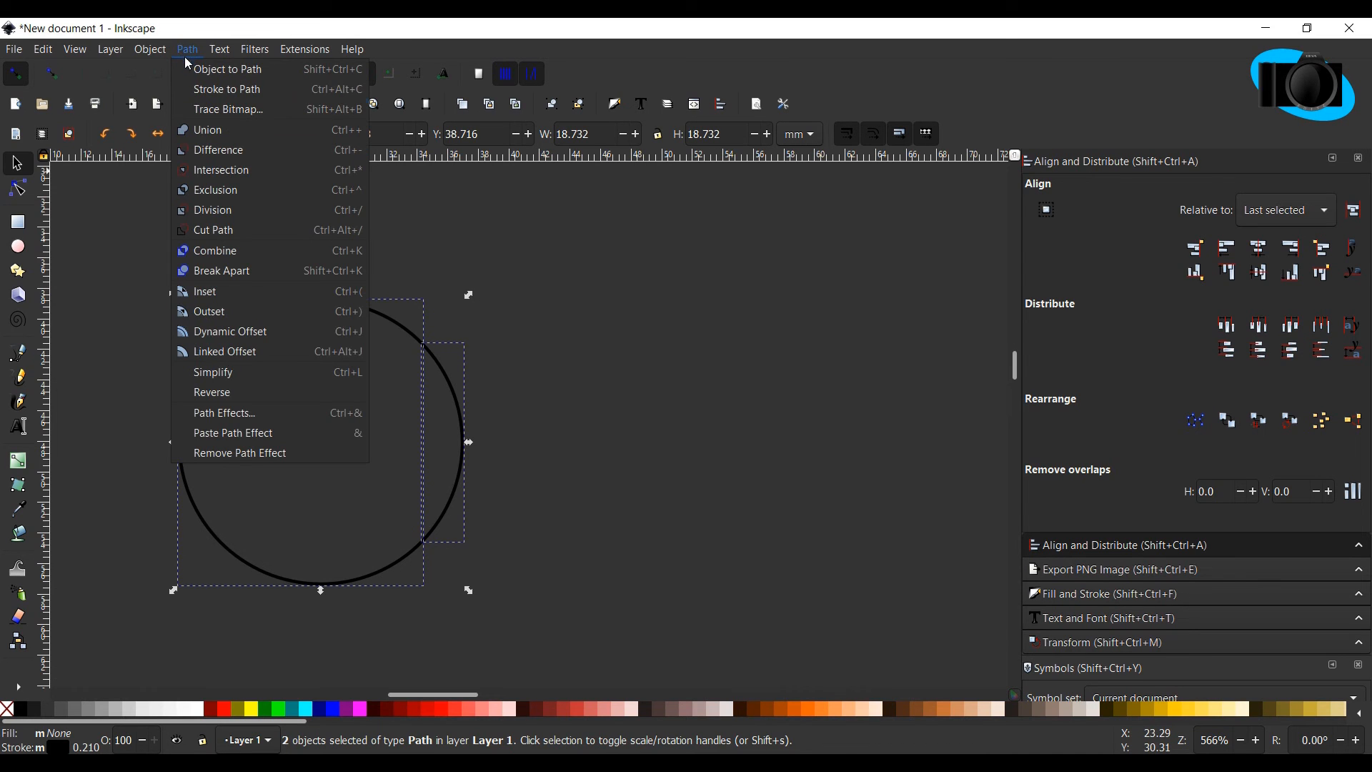
pyautogui.click(605, 426)
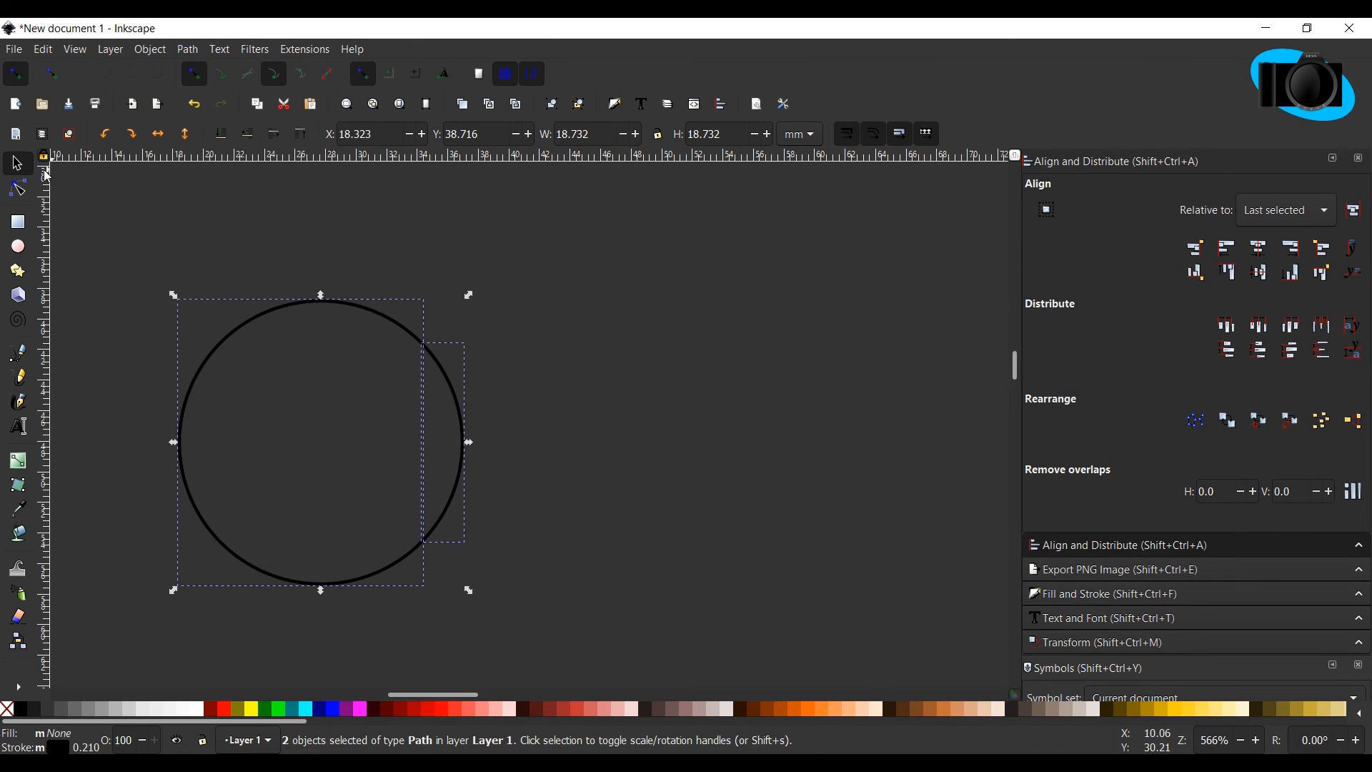
# Move the short arc of the cut outline about 4 mm to the right, away from the larger arc, and delete it.
pyautogui.click(293, 233)
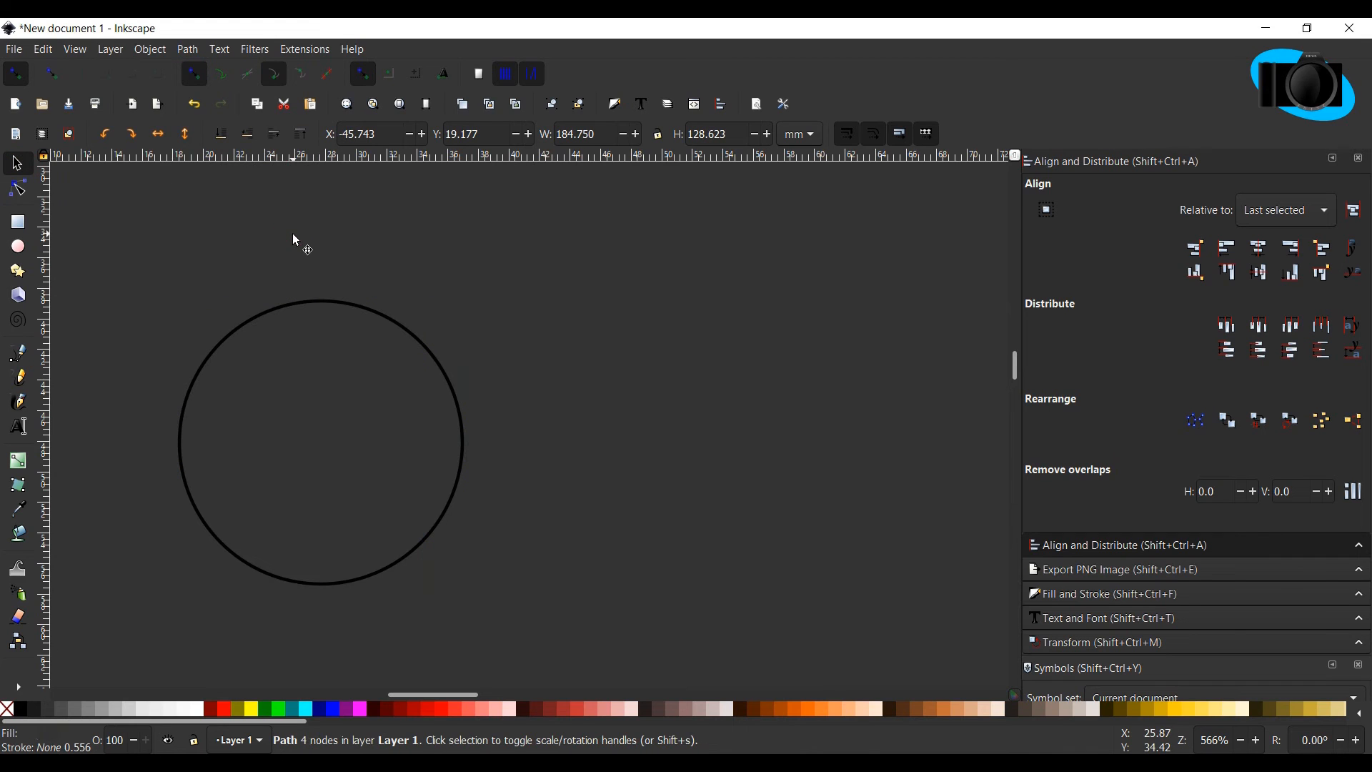
pyautogui.moveTo(450, 404); pyautogui.dragTo(522, 424)
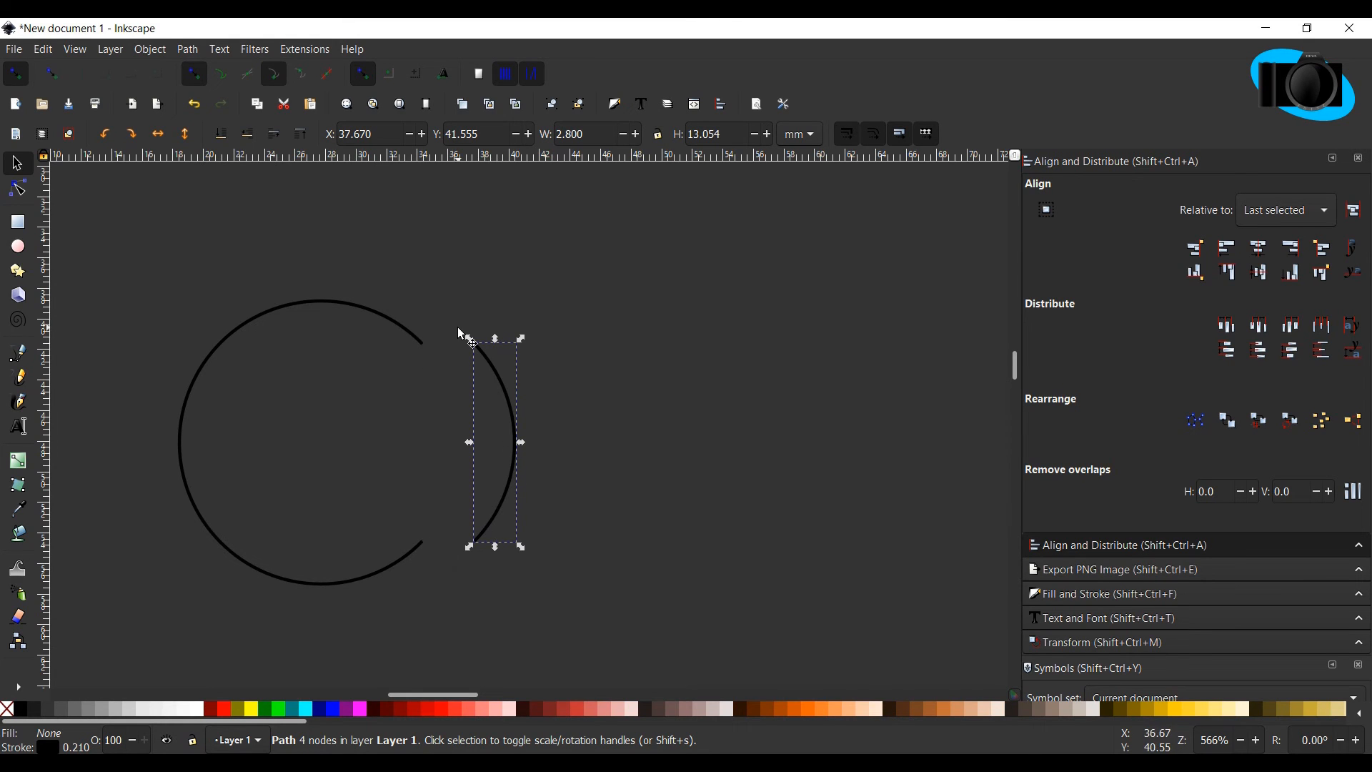
pyautogui.moveTo(473, 401)
pyautogui.mouseDown()
pyautogui.moveTo(451, 404)
pyautogui.moveTo(514, 429)
pyautogui.moveTo(469, 427)
pyautogui.moveTo(528, 442)
pyautogui.moveTo(479, 442)
pyautogui.moveTo(465, 425)
pyautogui.mouseUp()
pyautogui.click(529, 422)
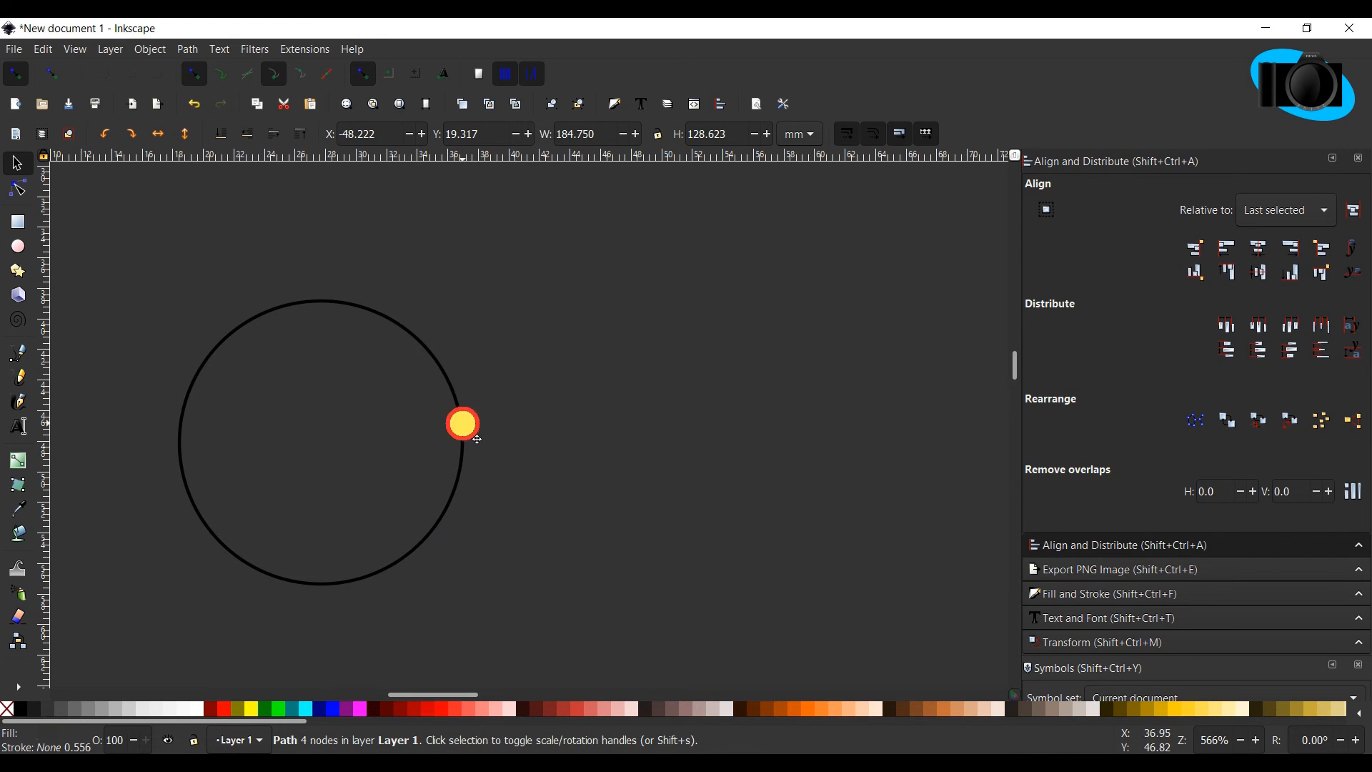
pyautogui.moveTo(465, 425); pyautogui.dragTo(527, 428)
pyautogui.press('Delete')
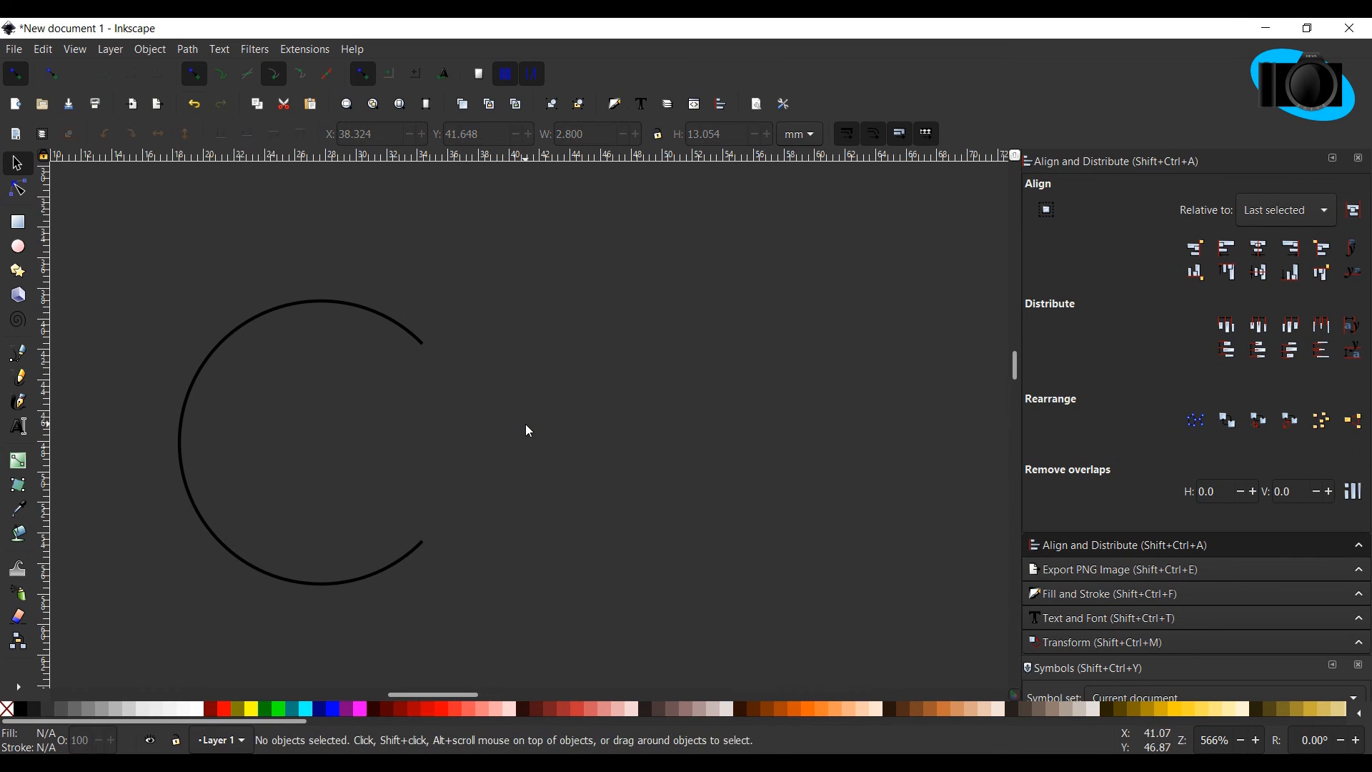
# Undo the arc's deletion and moves, the path cut and the black stroke to restore both filled circles.
pyautogui.hotkey('ctrl', 'z')
pyautogui.click(199, 111)
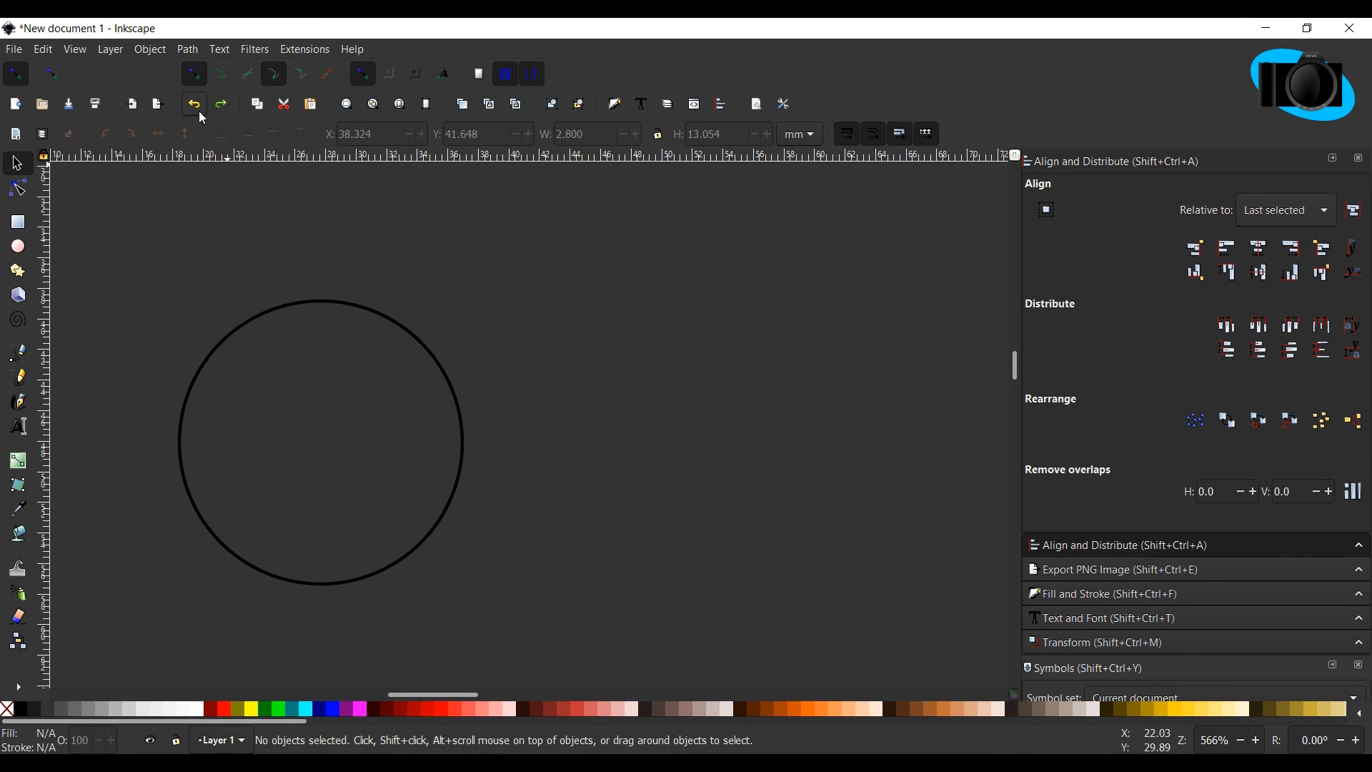
pyautogui.hotkey('ctrl', 'shift', 'z')
pyautogui.click(199, 112)
pyautogui.click(200, 112)
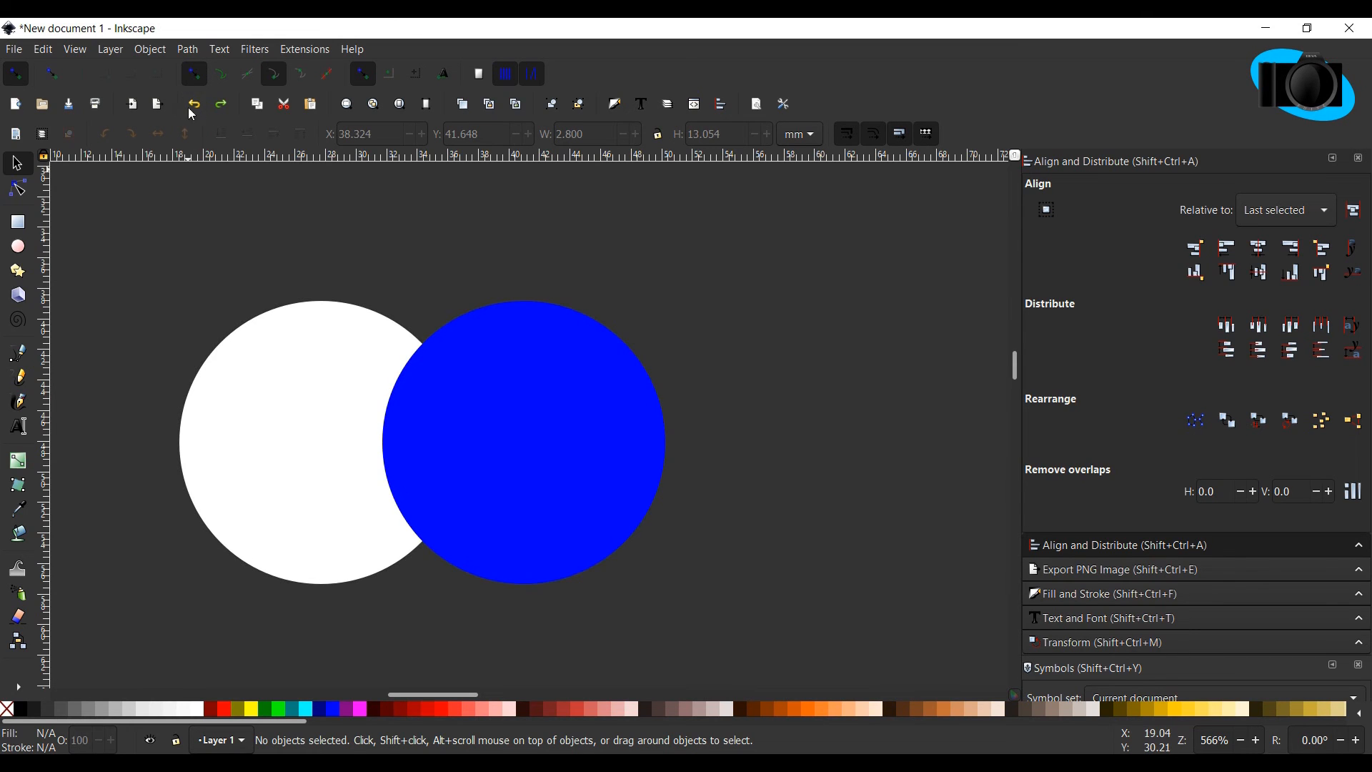
# Select the white and blue circles, merge them with Union, and undo the union.
pyautogui.click(186, 50)
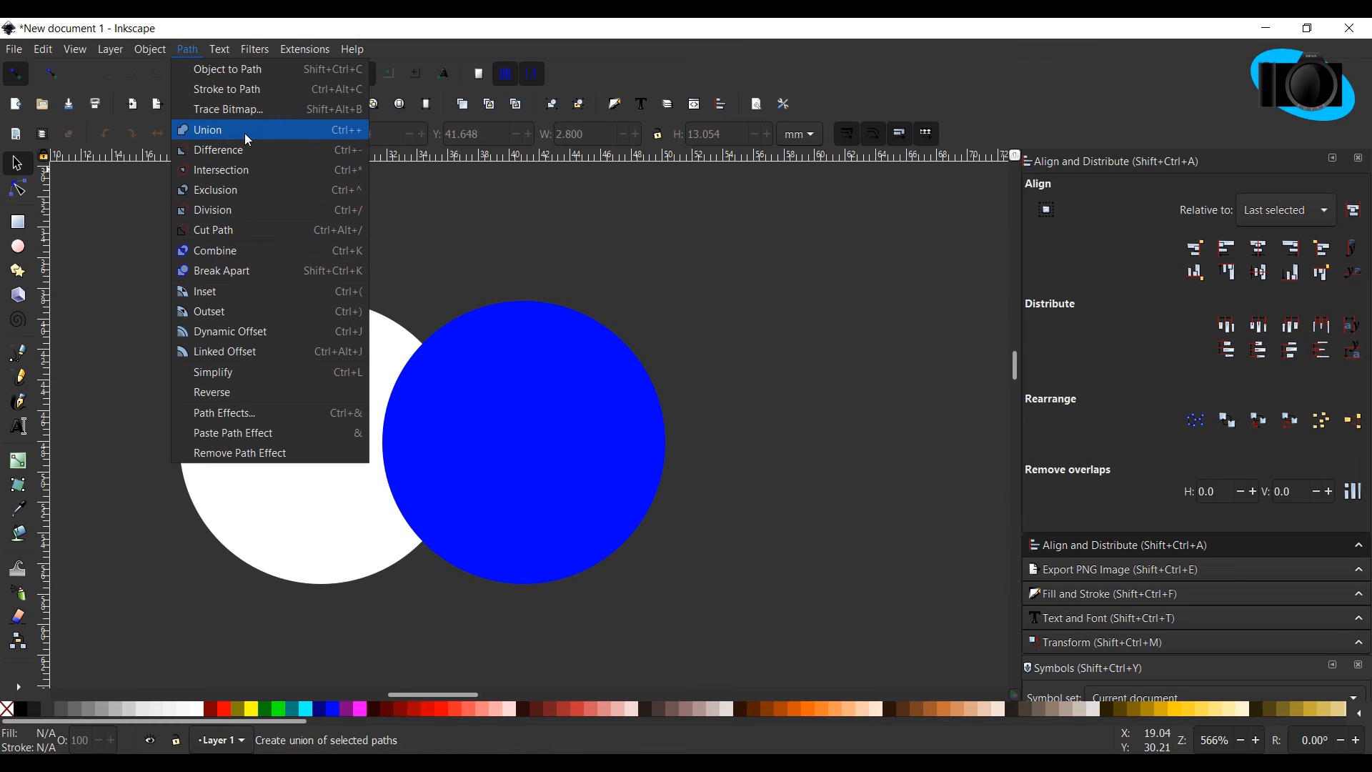
pyautogui.click(342, 517)
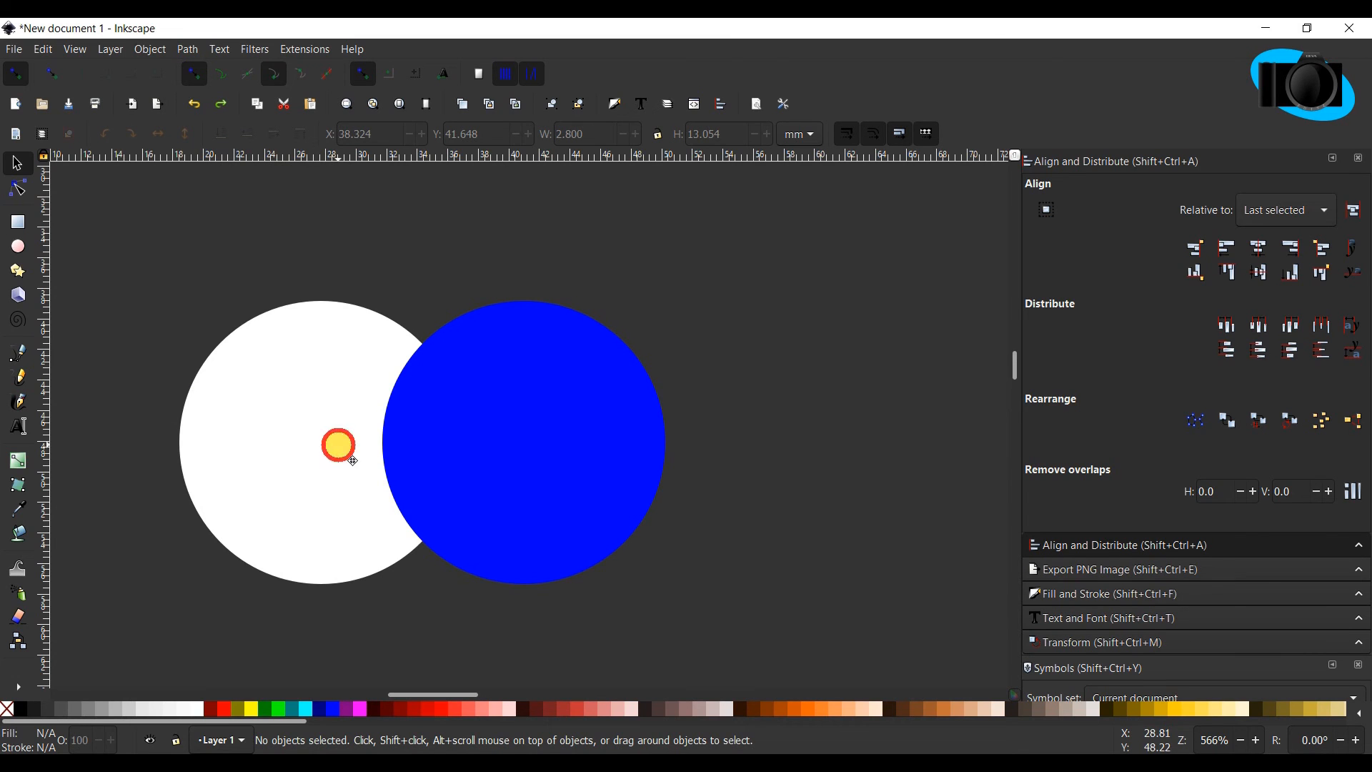
pyautogui.click(337, 450)
pyautogui.keyDown('shift'); pyautogui.click(540, 417); pyautogui.keyUp('shift')
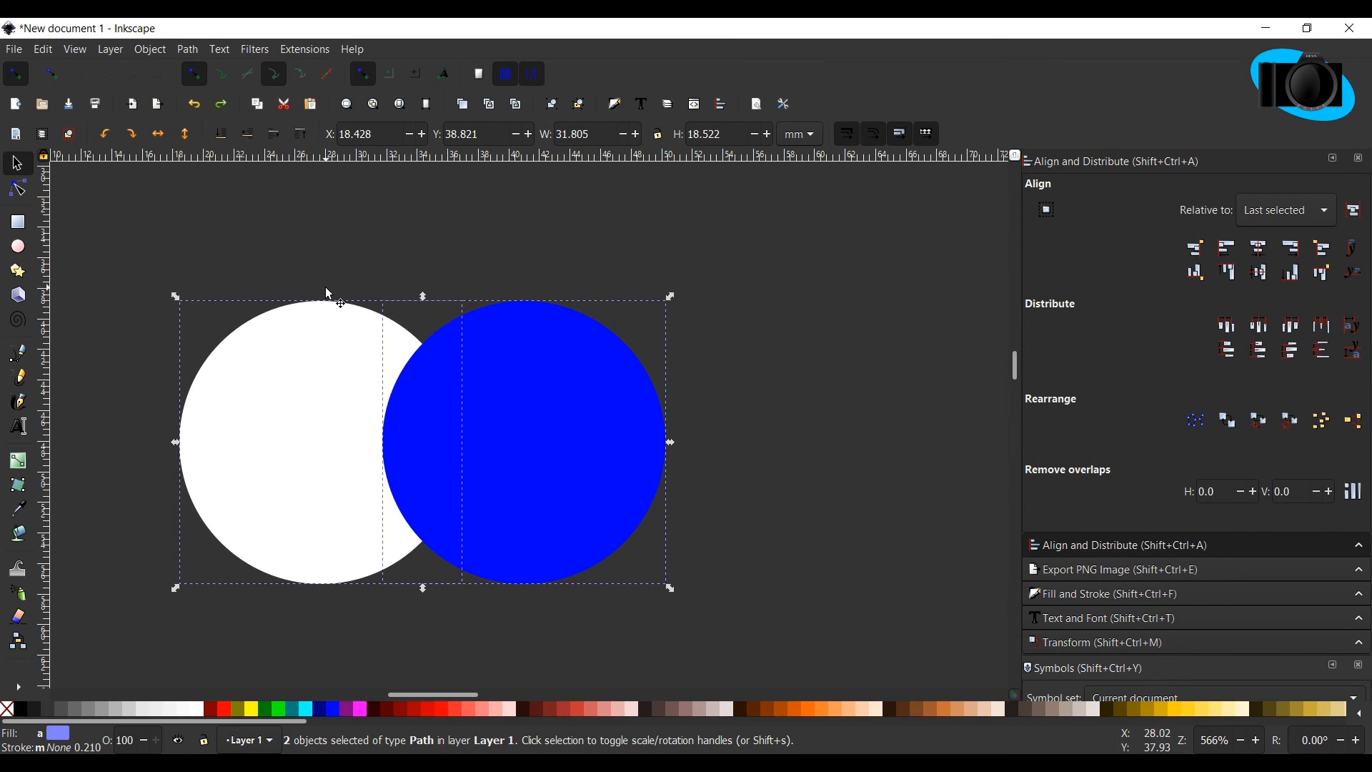
pyautogui.click(189, 50)
pyautogui.moveTo(220, 50)
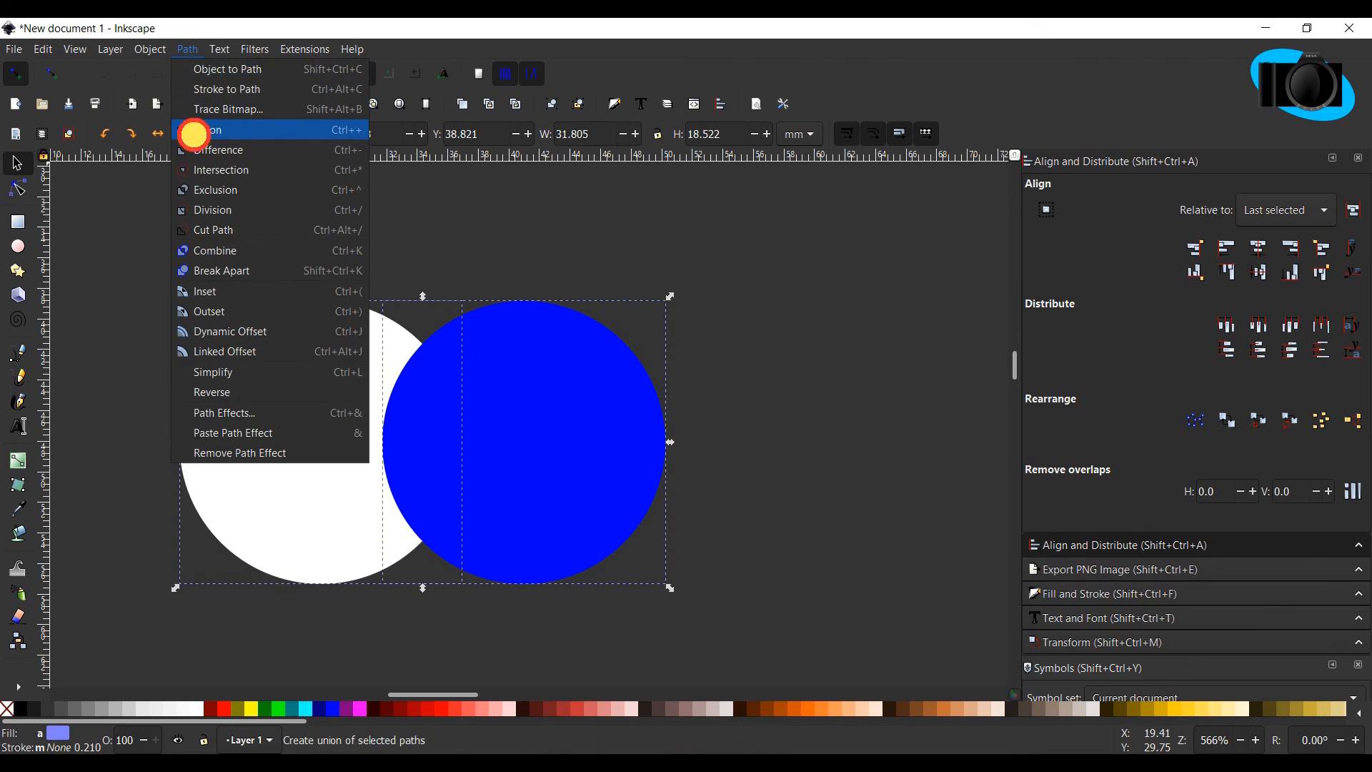
pyautogui.click(194, 130)
pyautogui.hotkey('ctrl', 'z')
# Select both circles, merge them into one path with Combine, and undo the combination.
pyautogui.click(270, 410)
pyautogui.keyDown('shift'); pyautogui.click(465, 441); pyautogui.keyUp('shift')
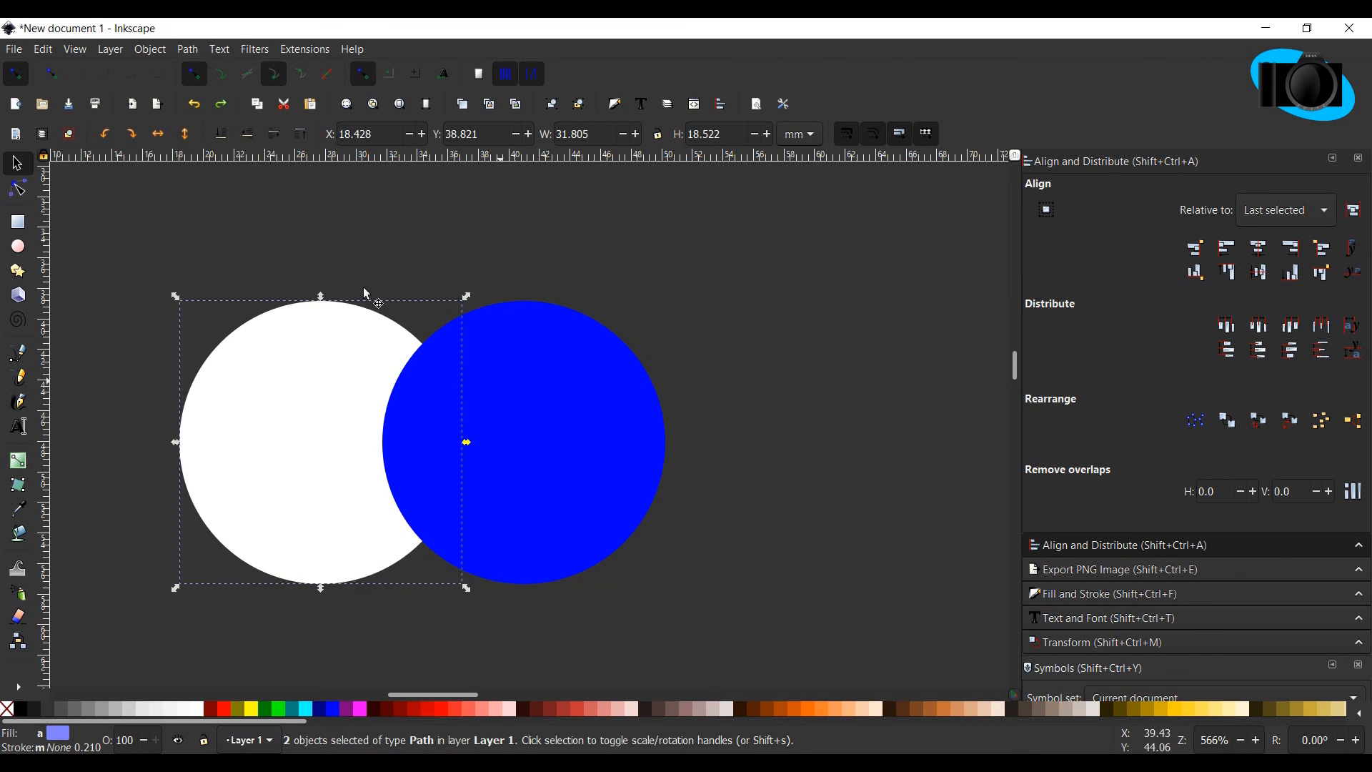
pyautogui.click(189, 49)
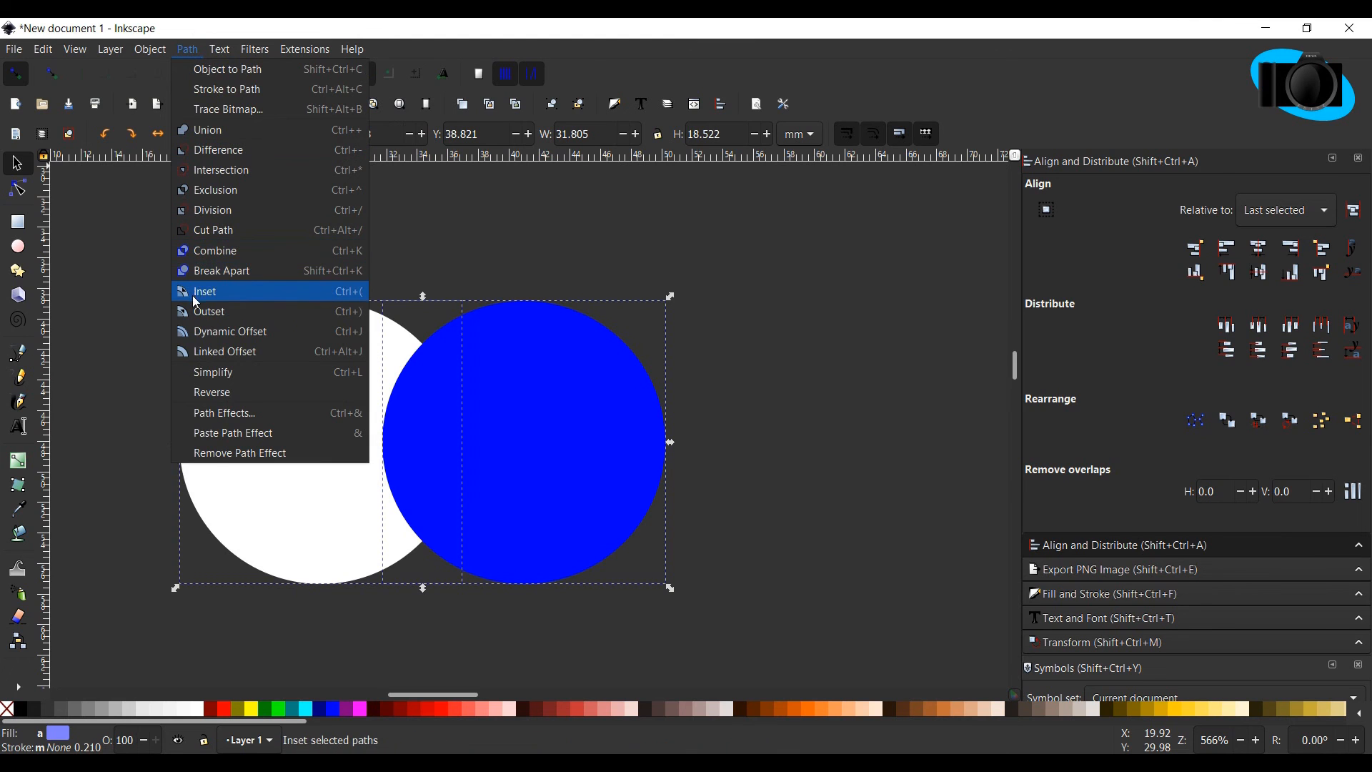
pyautogui.click(201, 250)
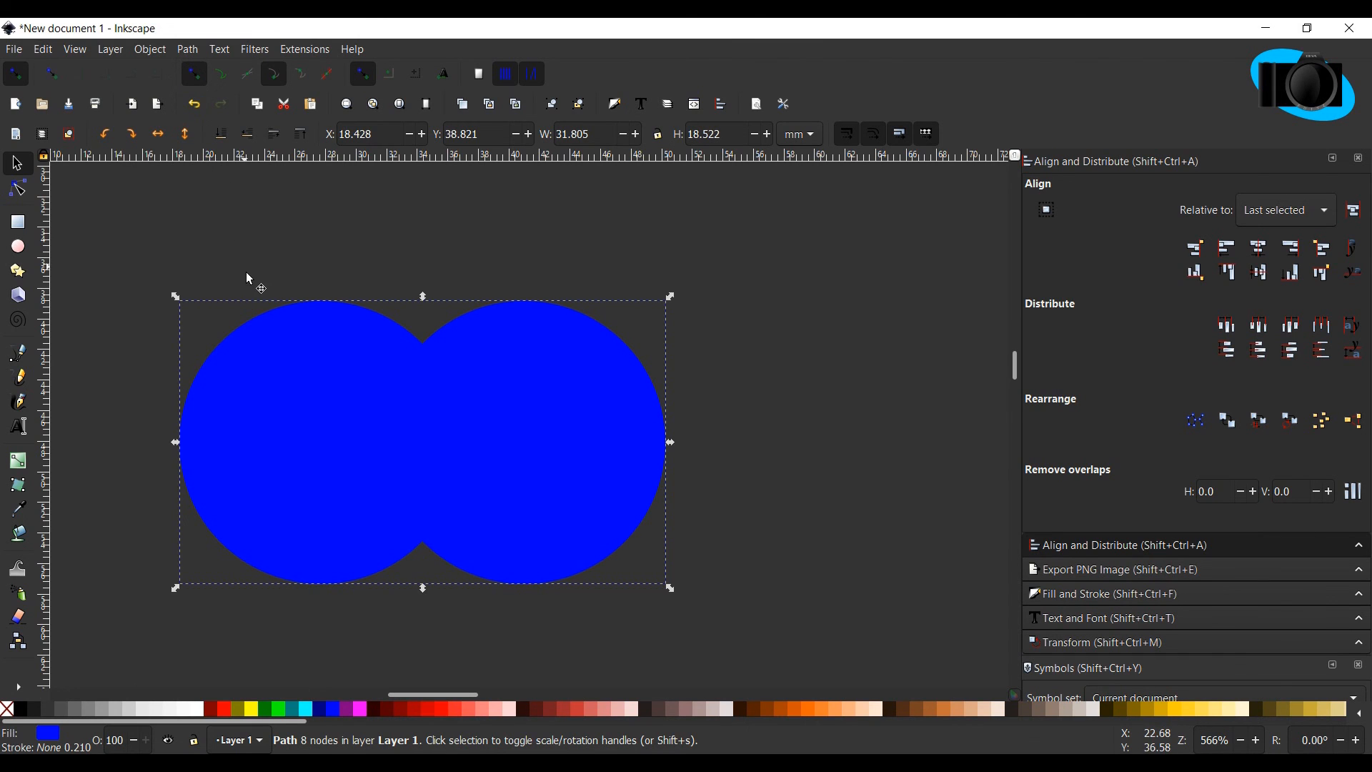
pyautogui.hotkey('ctrl', 'z')
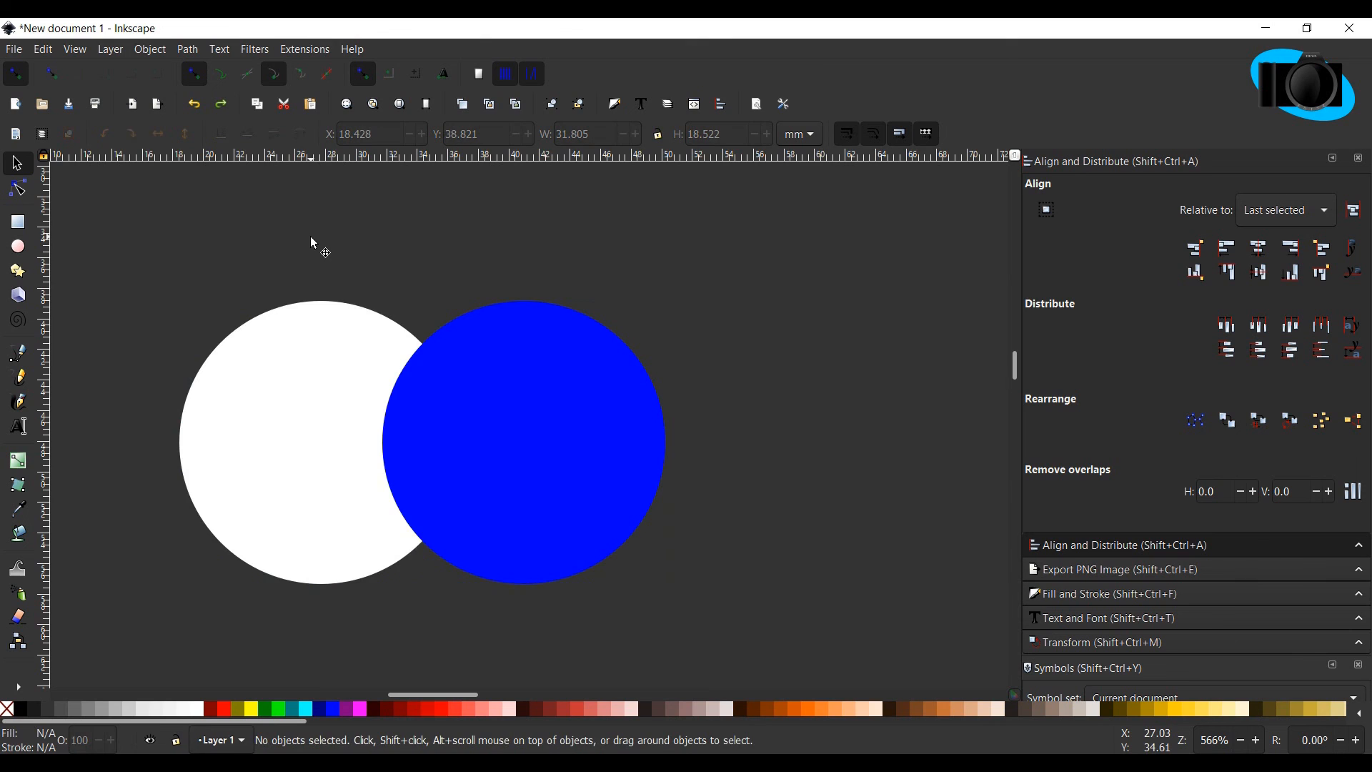
pyautogui.click(314, 389)
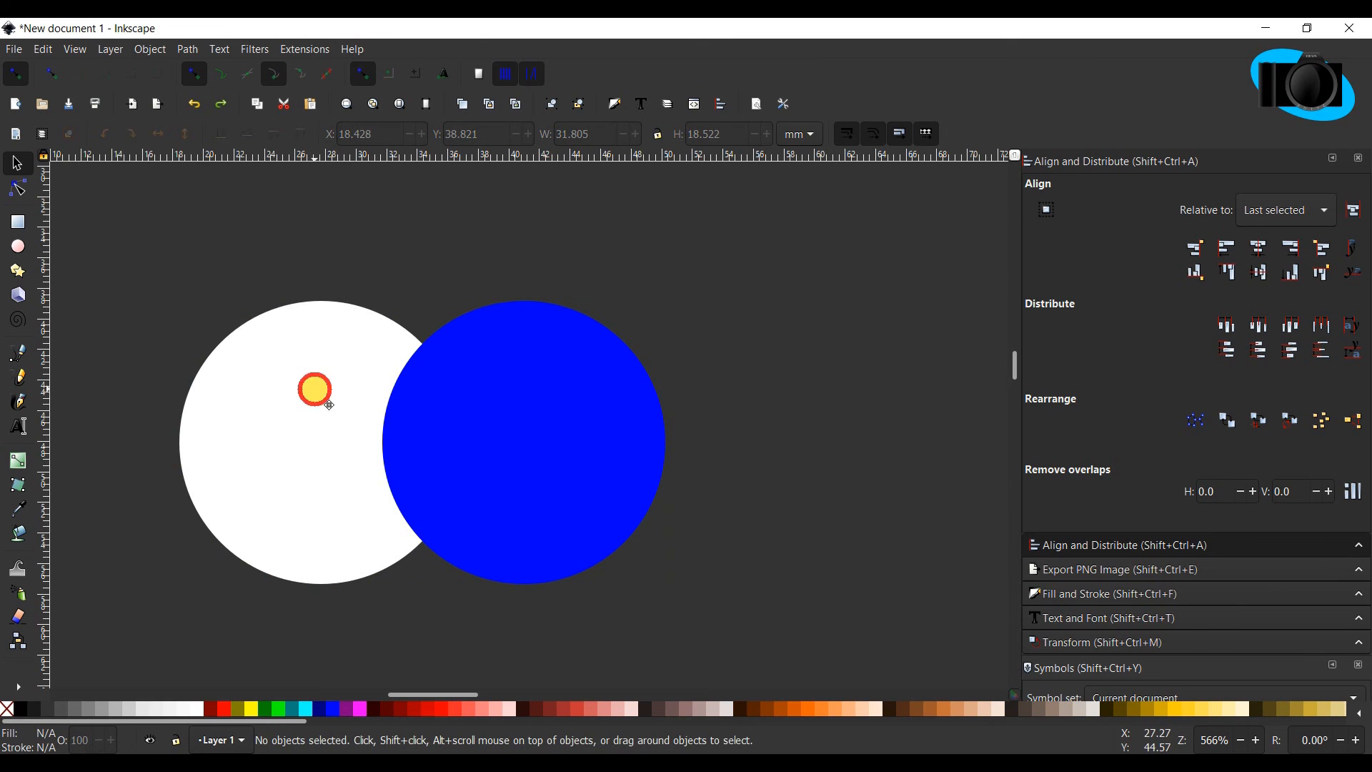
pyautogui.keyDown('shift'); pyautogui.click(489, 391); pyautogui.keyUp('shift')
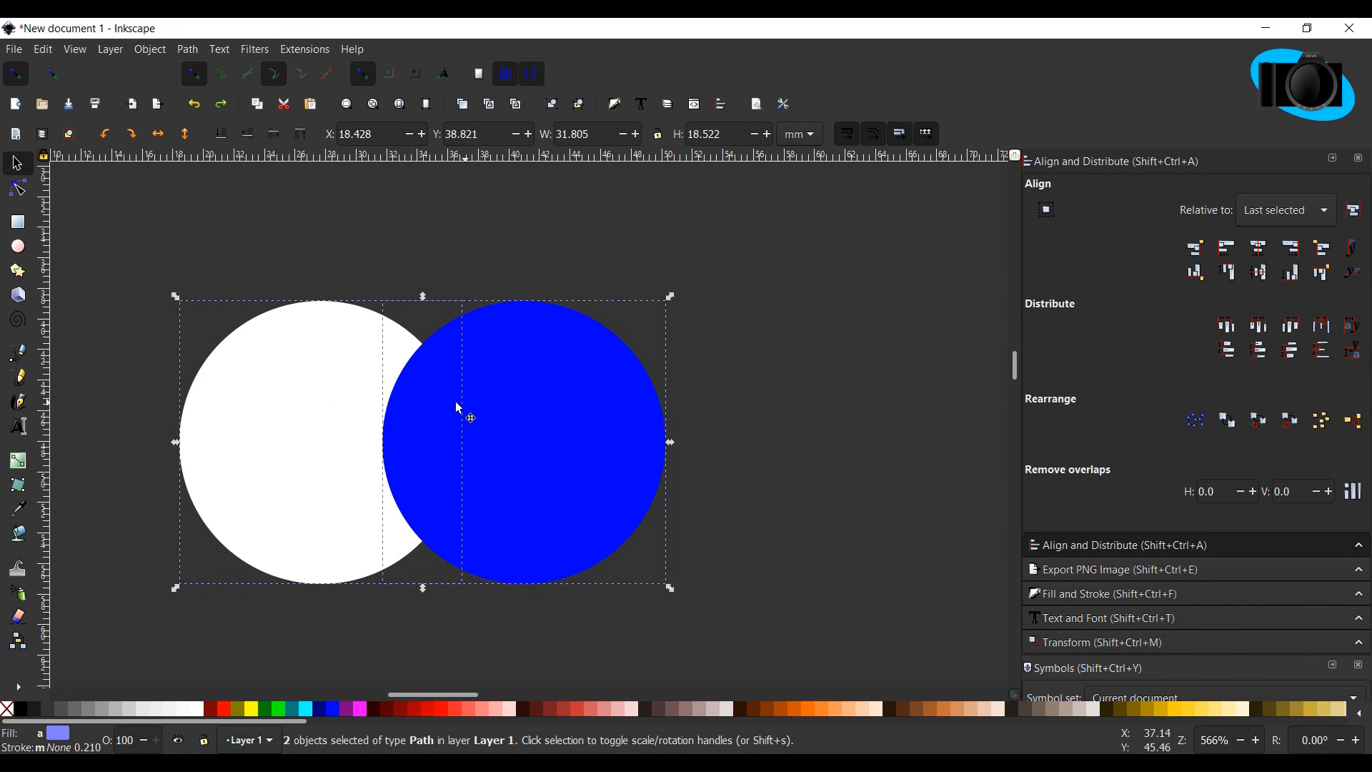
pyautogui.click(151, 49)
pyautogui.moveTo(187, 49)
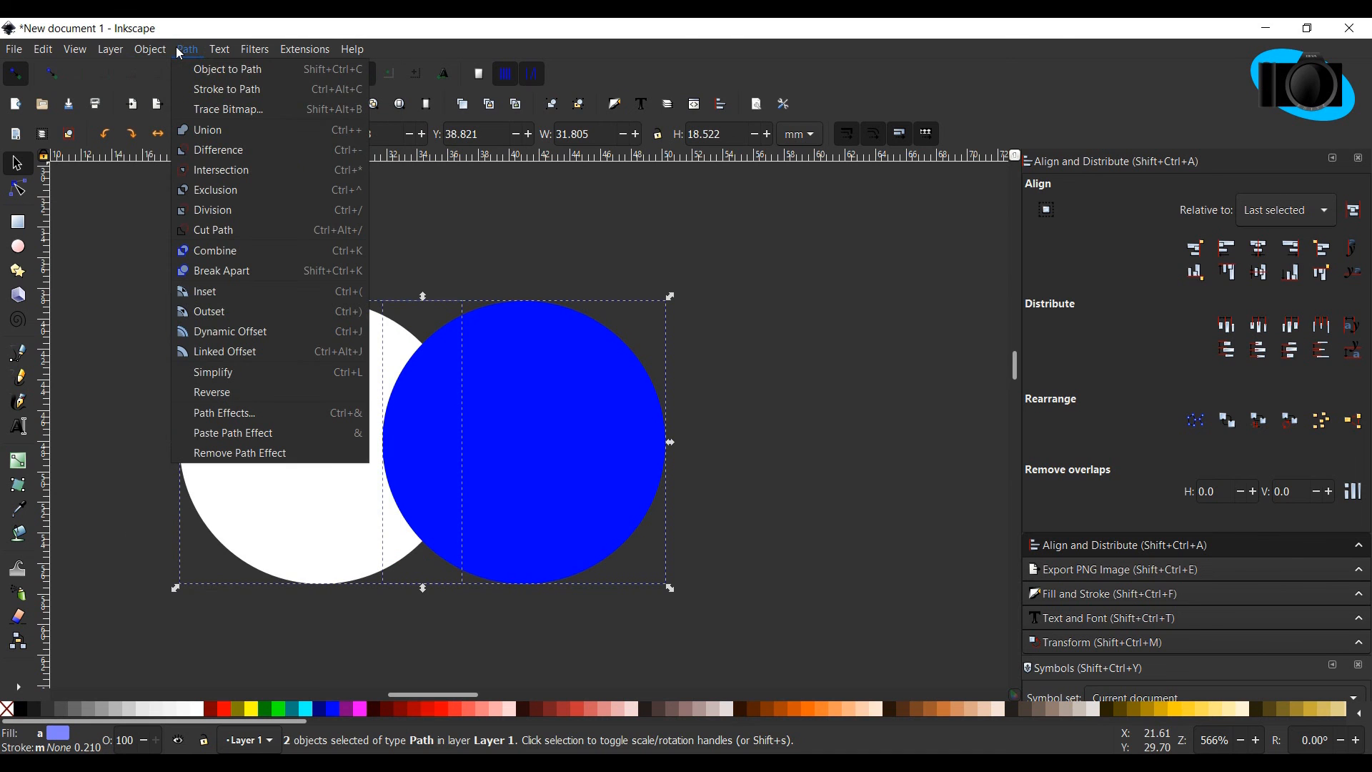
pyautogui.click(534, 424)
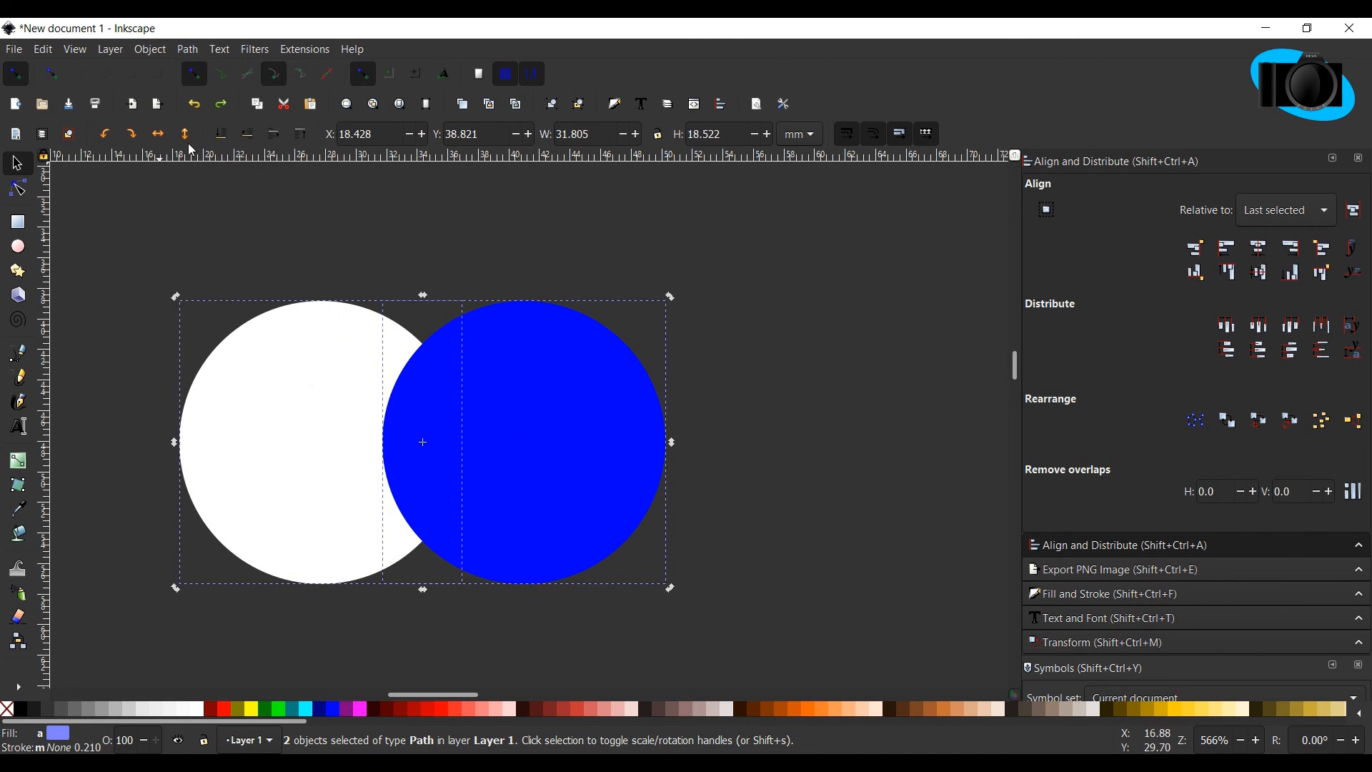
# Raise the white circle above the blue circle, and merge both circles into a single path with Combine.
pyautogui.click(296, 136)
pyautogui.click(251, 385)
pyautogui.click(279, 134)
pyautogui.keyDown('shift'); pyautogui.click(507, 385); pyautogui.keyUp('shift')
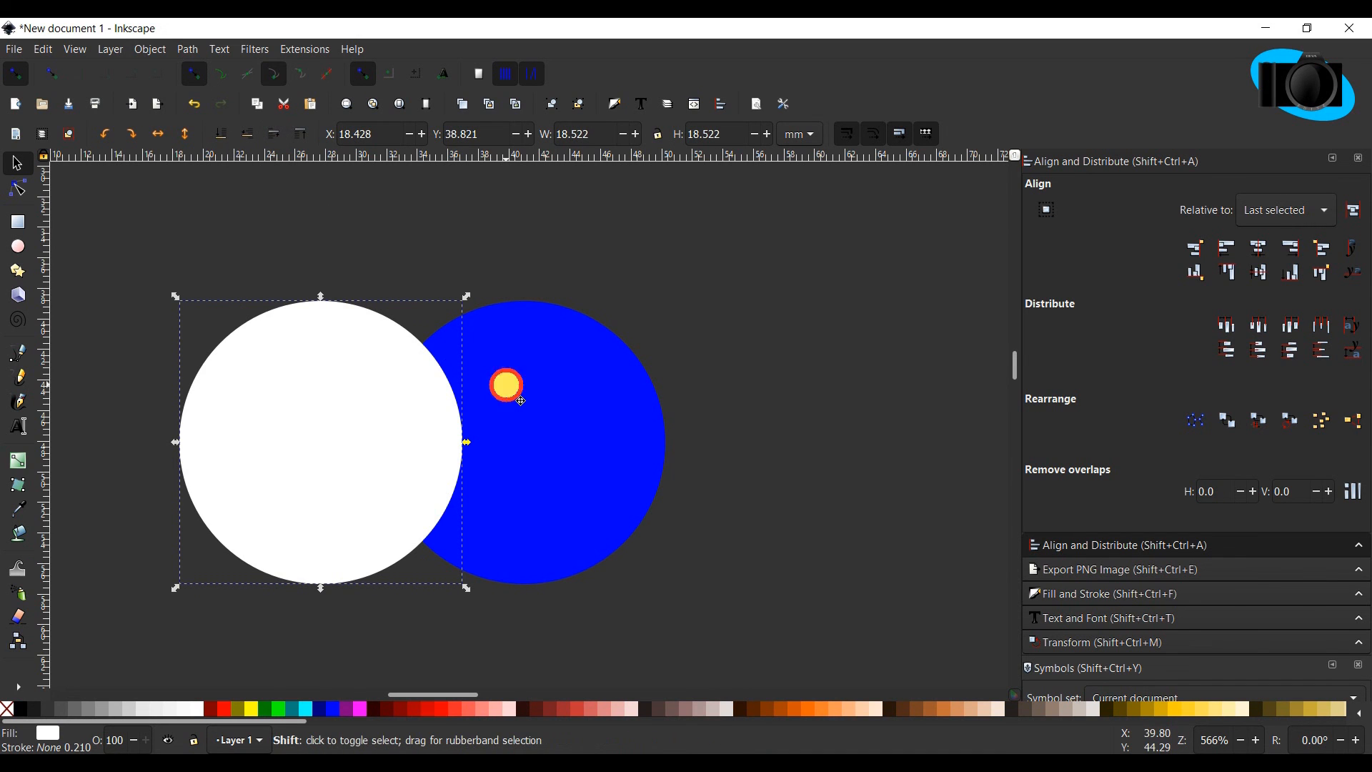
pyautogui.click(187, 49)
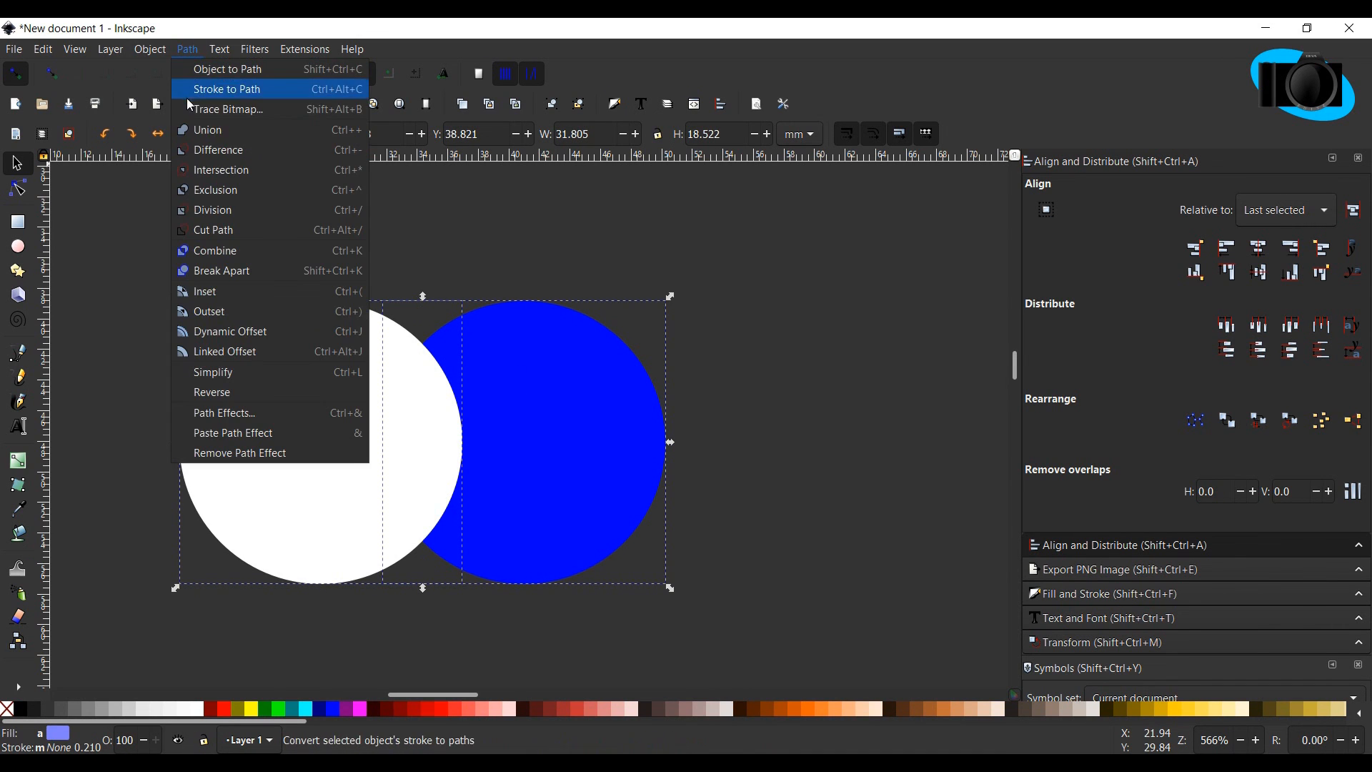
pyautogui.click(209, 250)
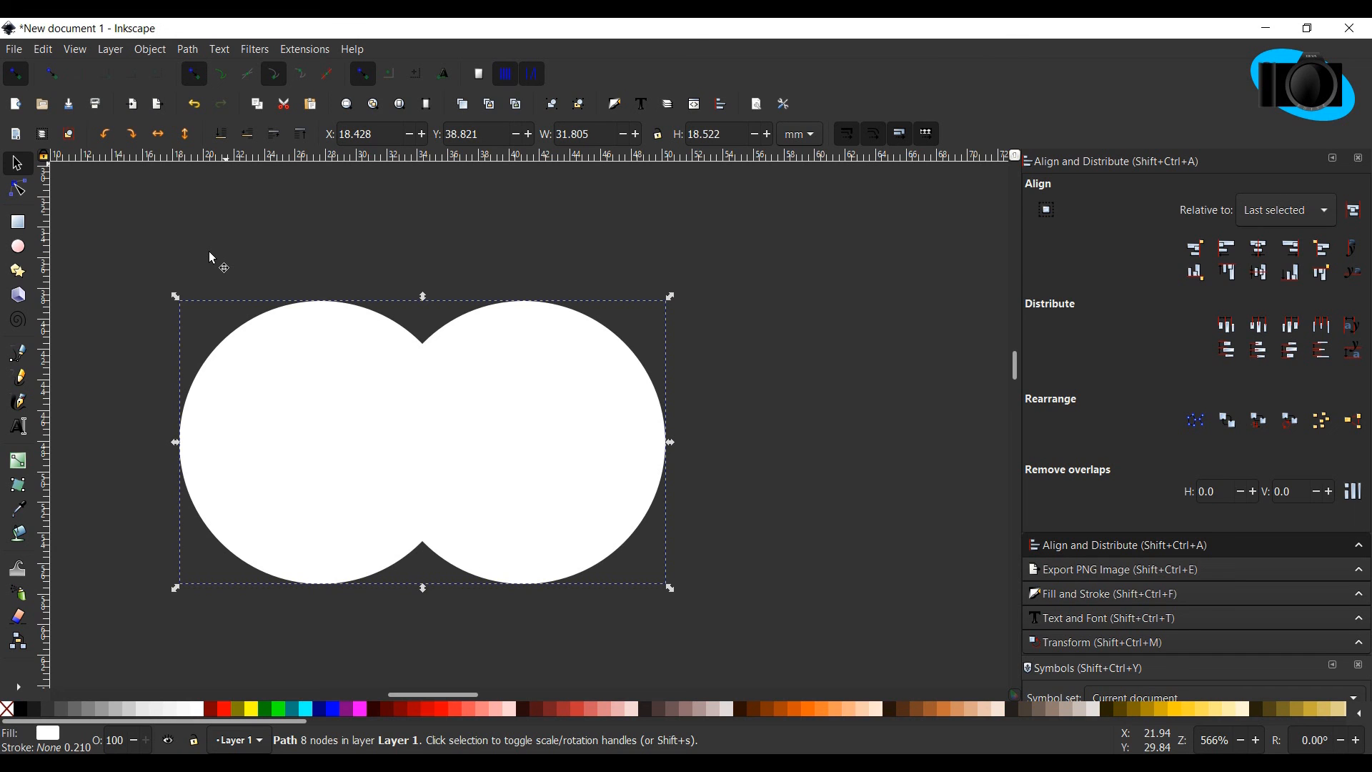
# Split the combined white path into two separate circles with Break Apart, and deselect them.
pyautogui.click(192, 50)
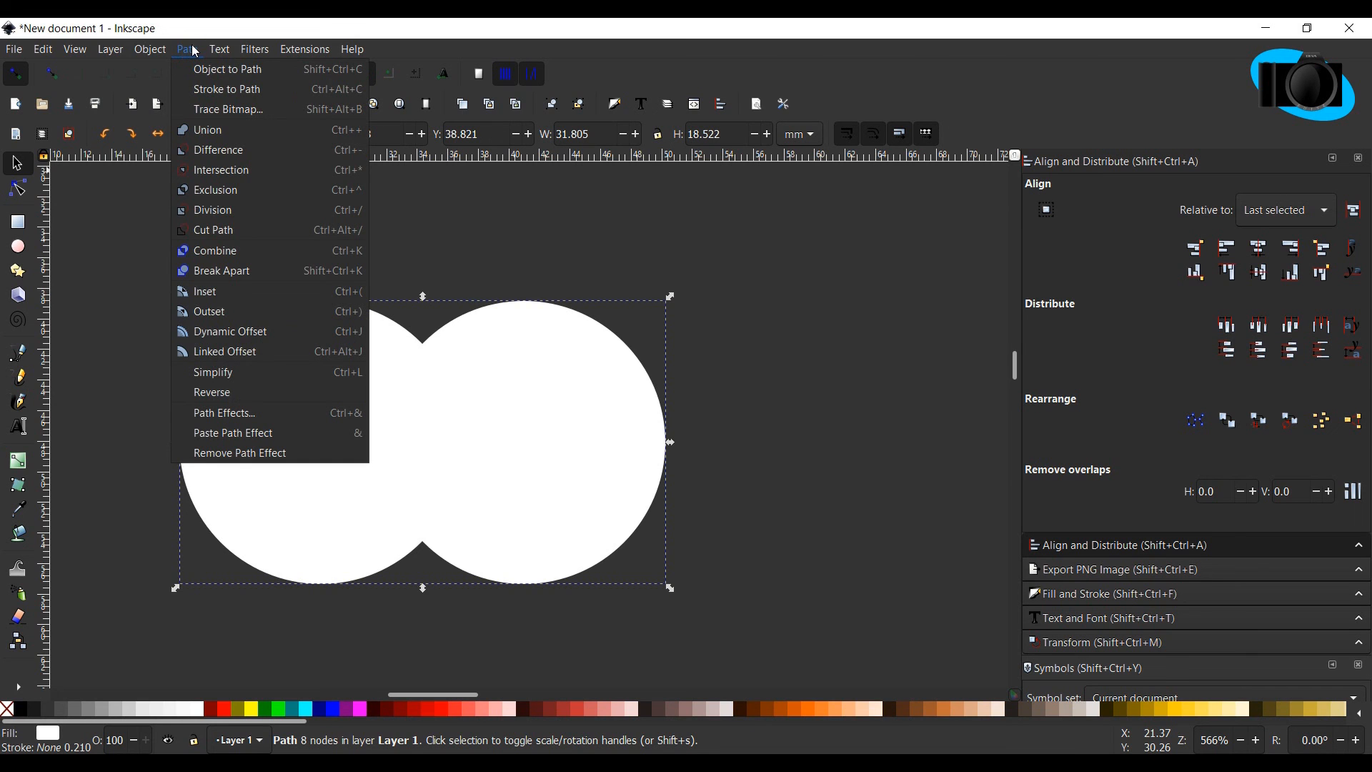
pyautogui.moveTo(208, 52)
pyautogui.click(310, 269)
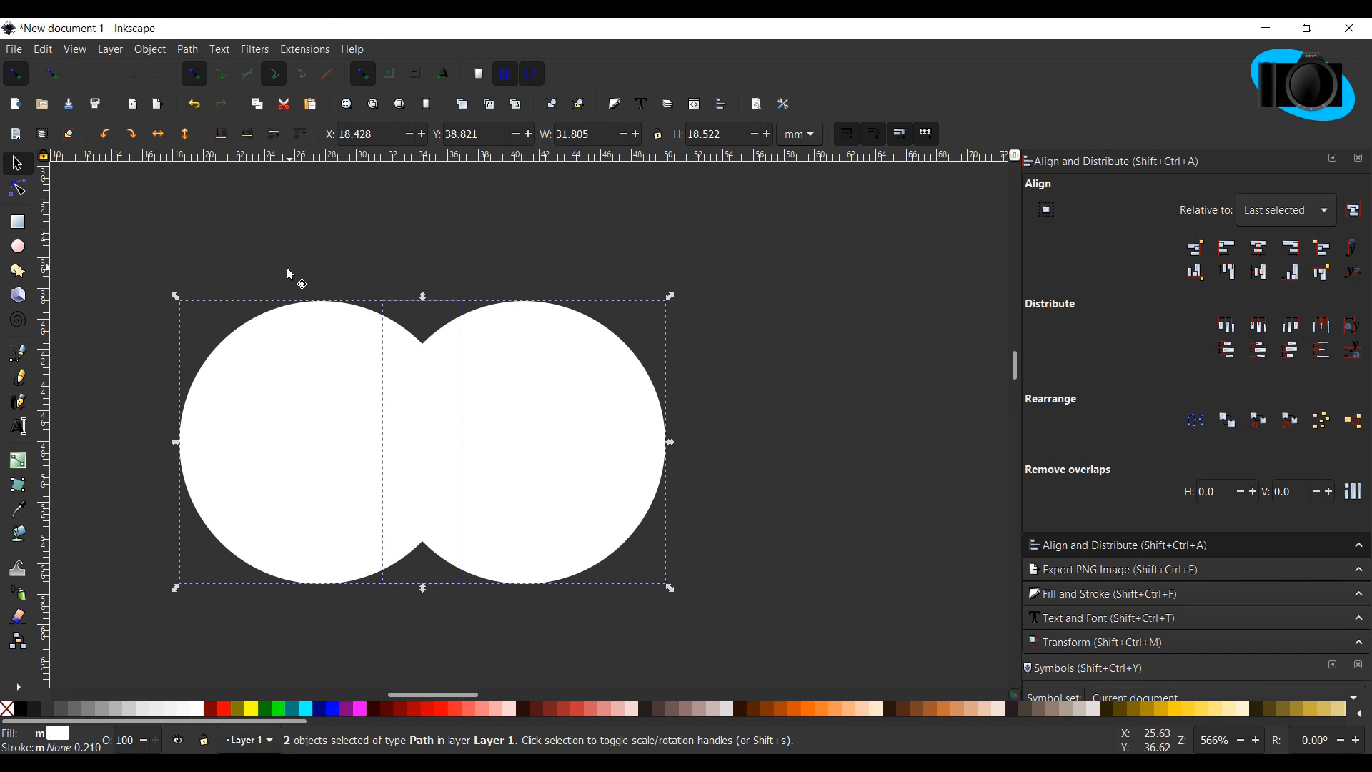
pyautogui.click(414, 226)
pyautogui.click(193, 104)
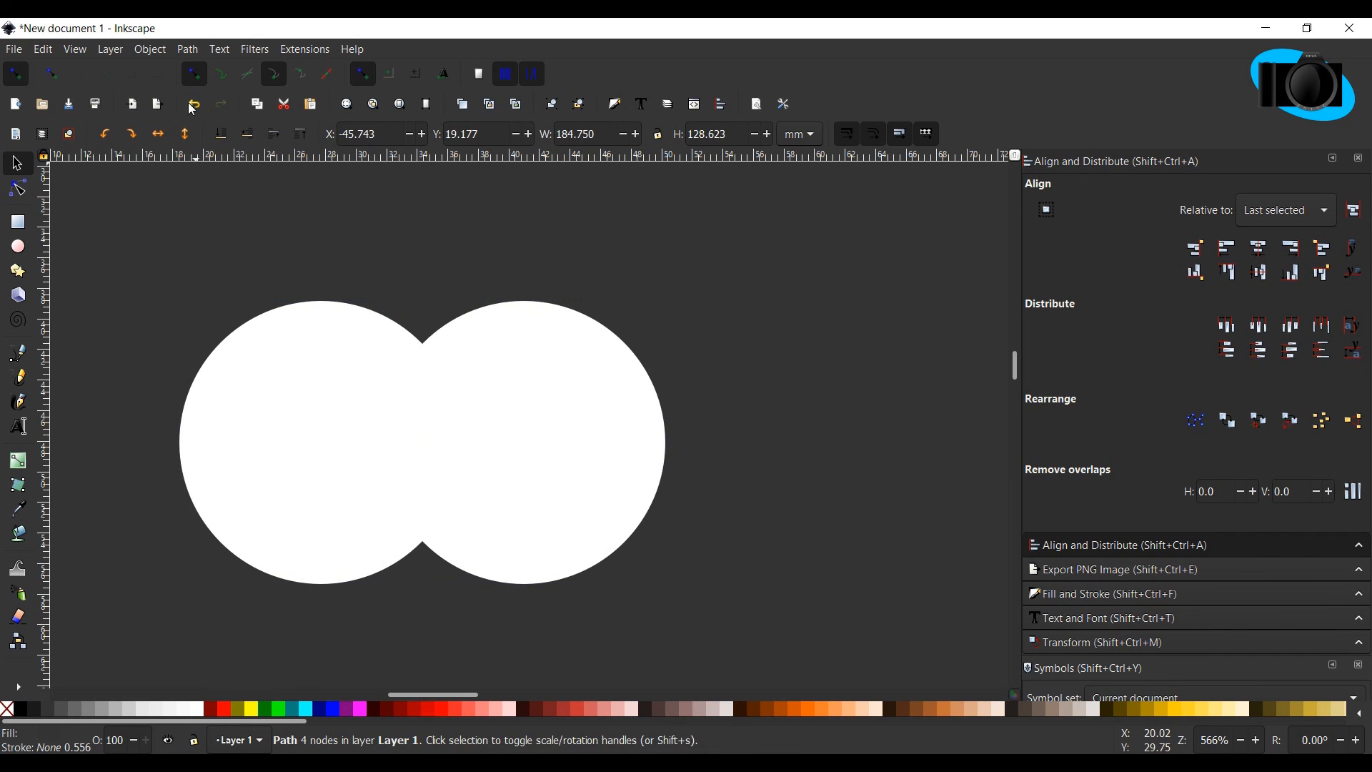
pyautogui.click(187, 50)
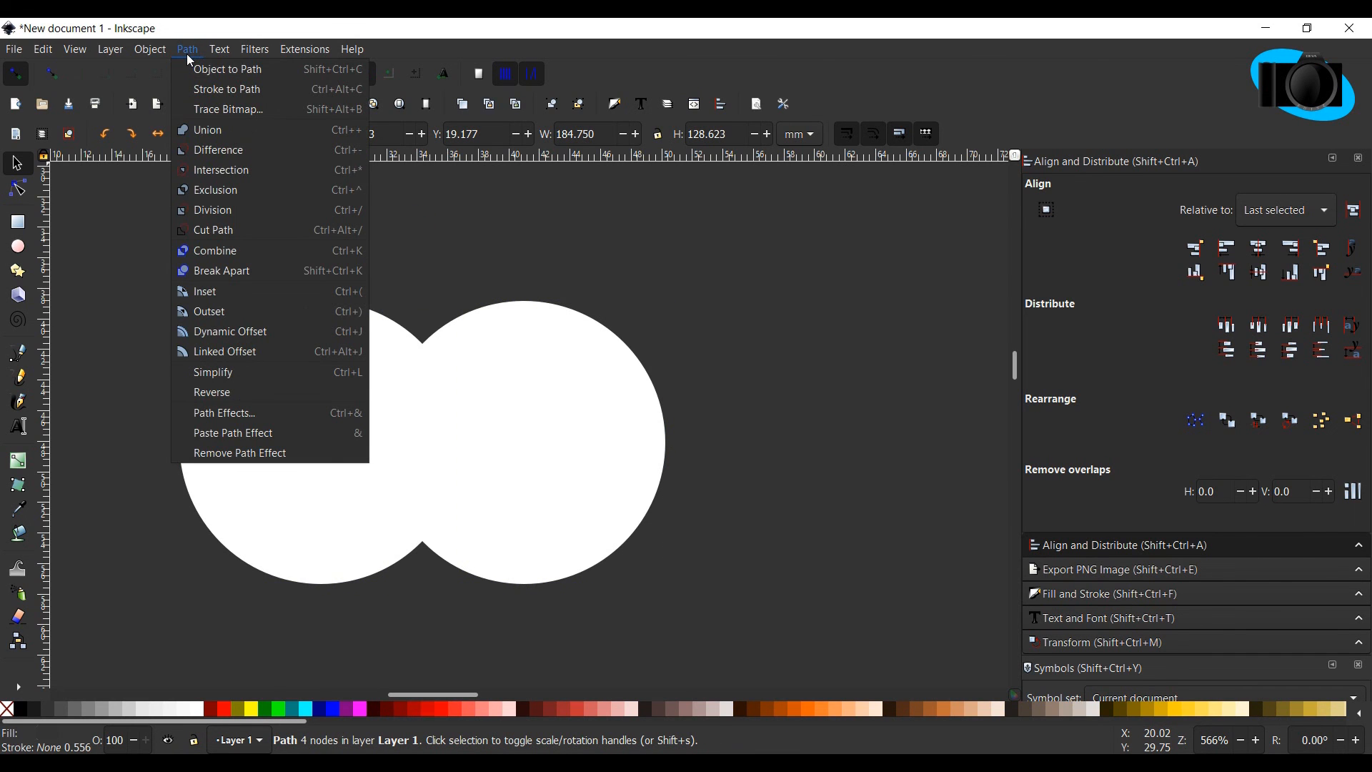
pyautogui.click(419, 248)
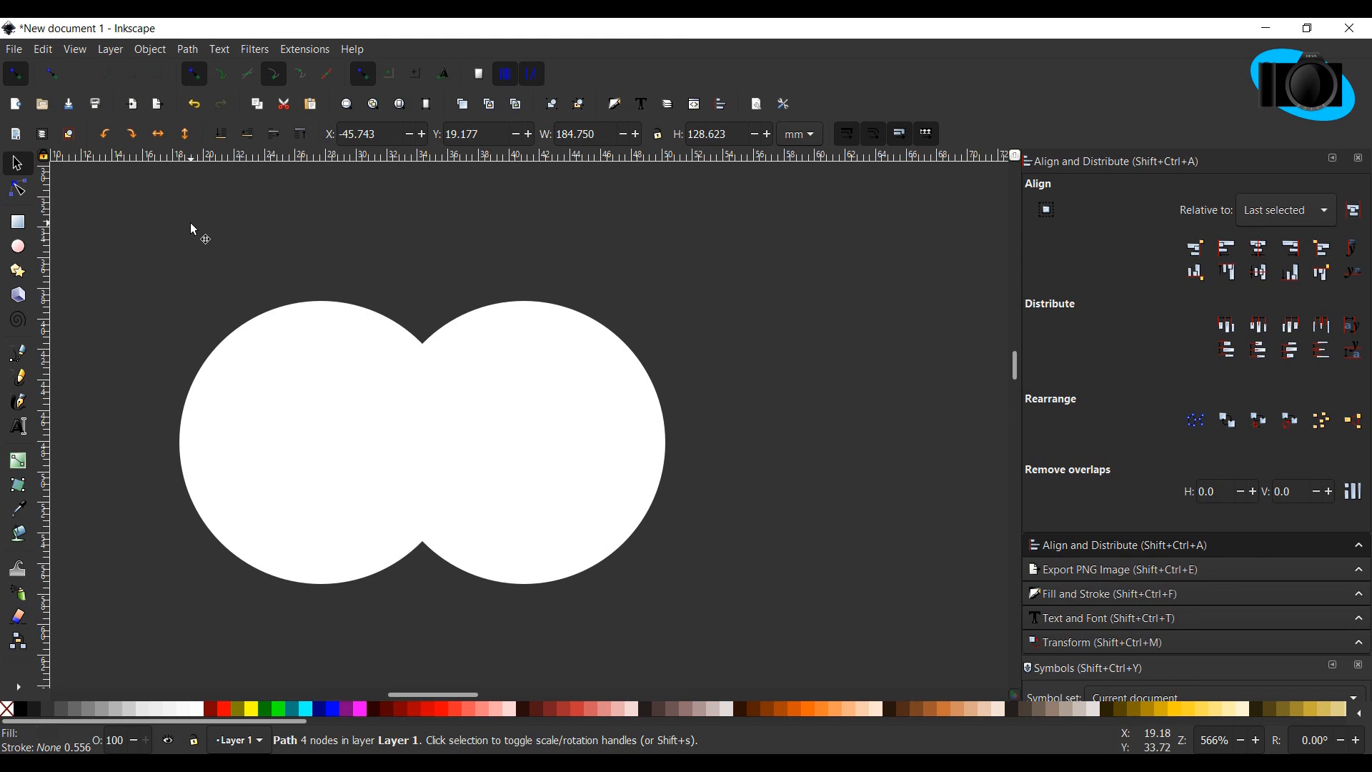
pyautogui.click(191, 52)
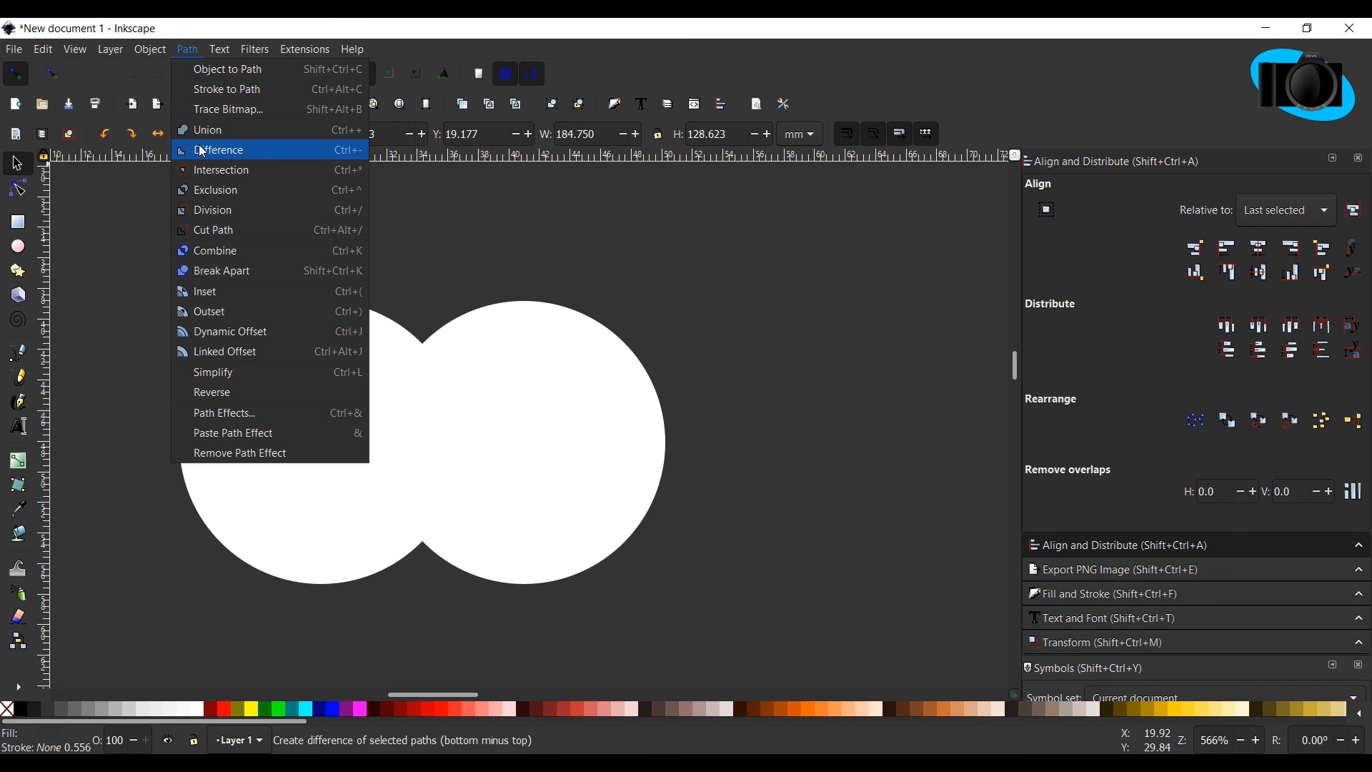
pyautogui.press('Escape')
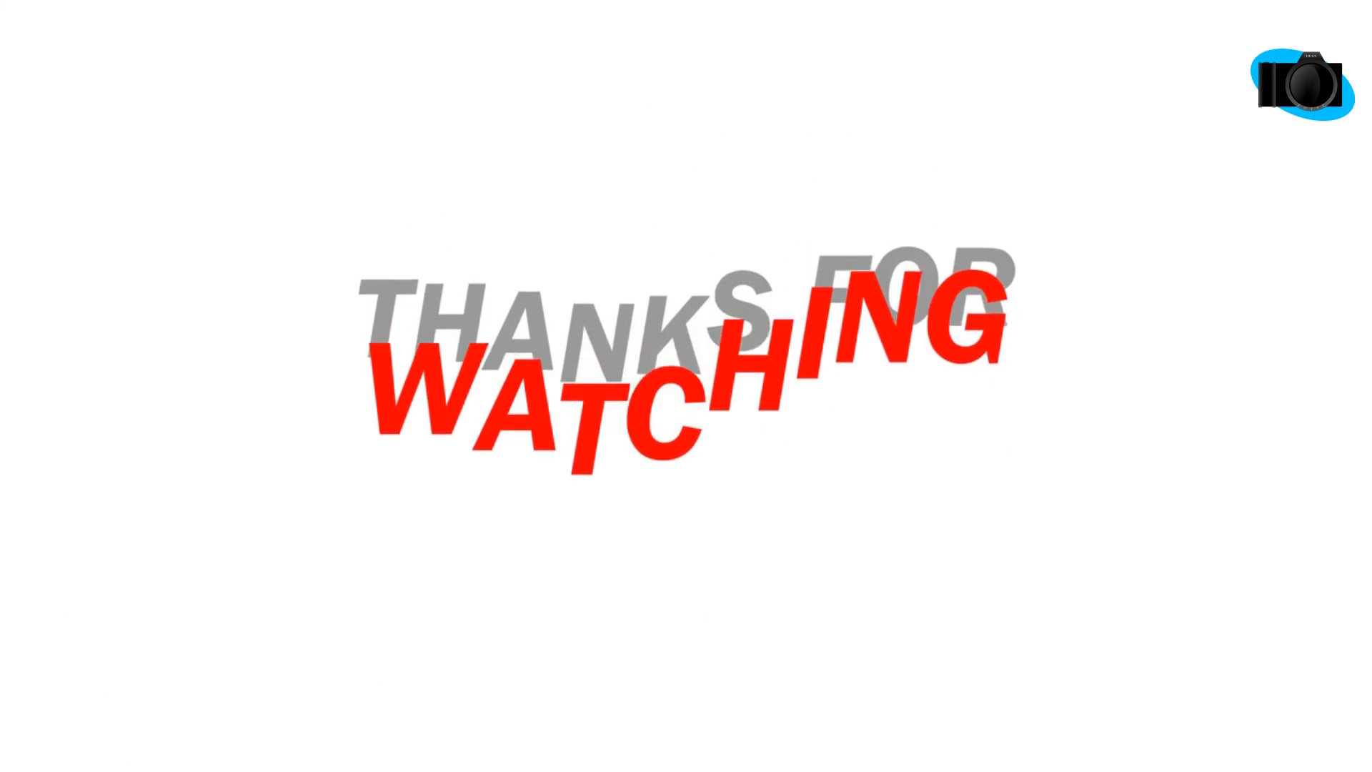